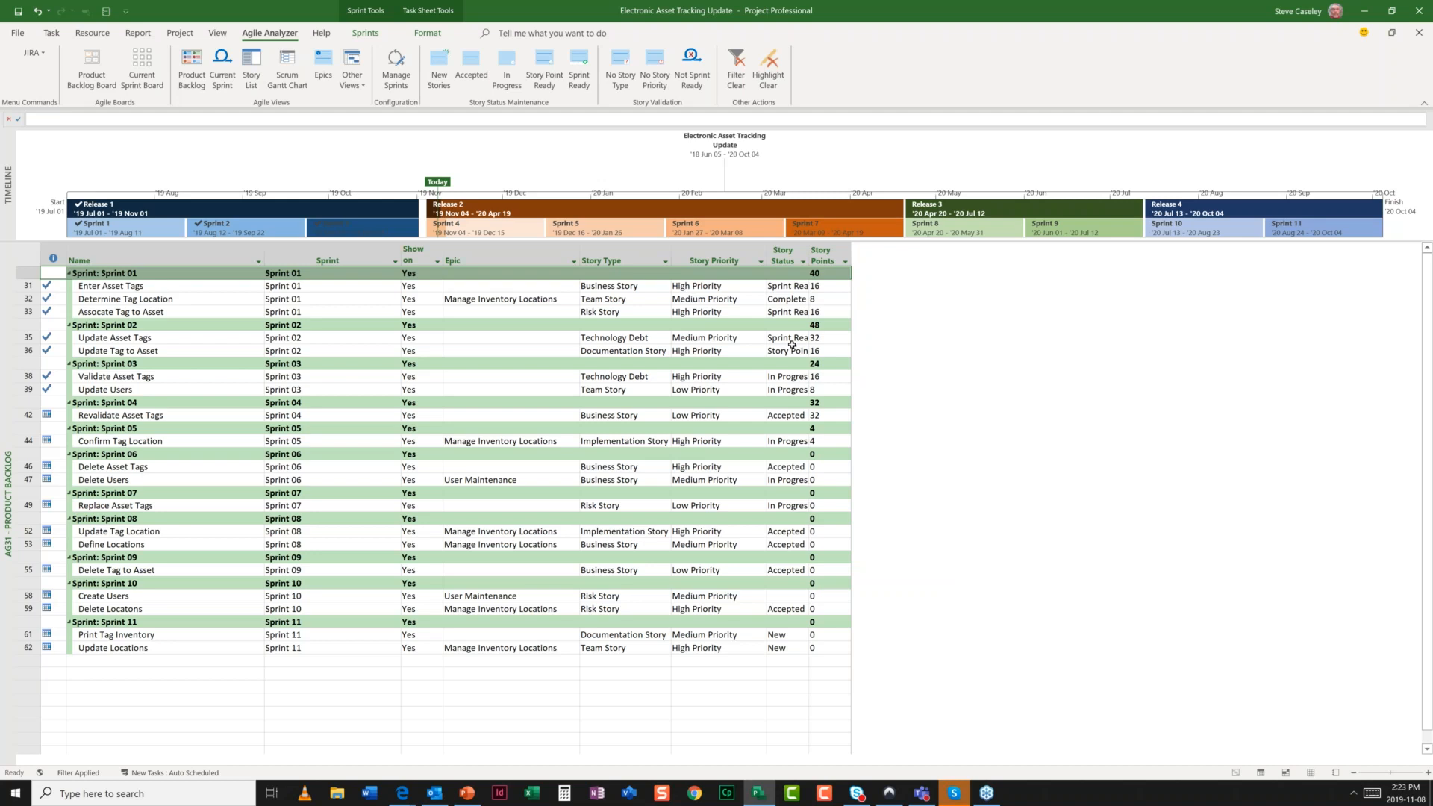
- Open the AG31 Product Backlog Board to show the stories as cards in sprint columns
click(88, 74)
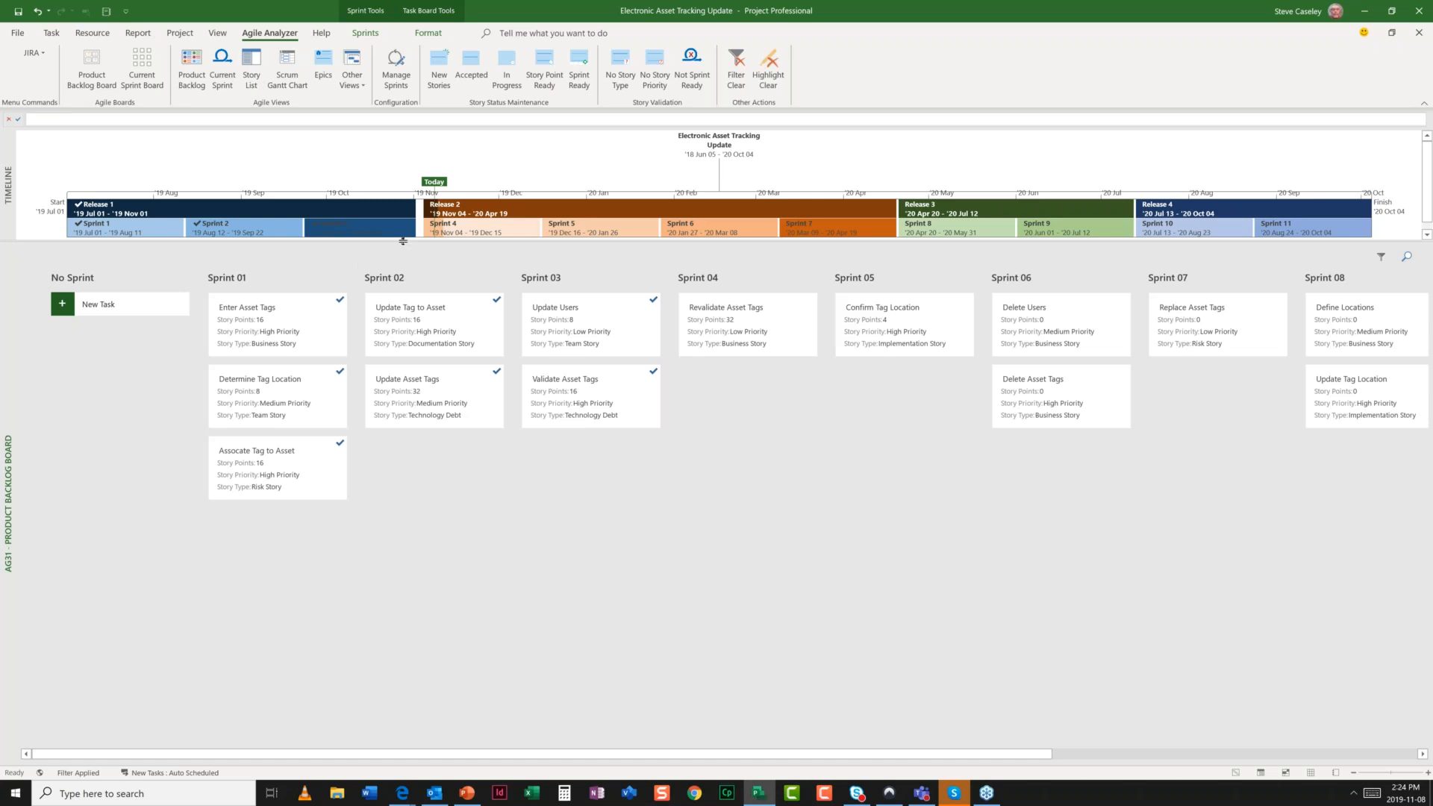
- Lower the timeline splitter slightly so the Releases 1–4 and Sprints 1–11 timeline gets more height
drag(403, 242, 404, 253)
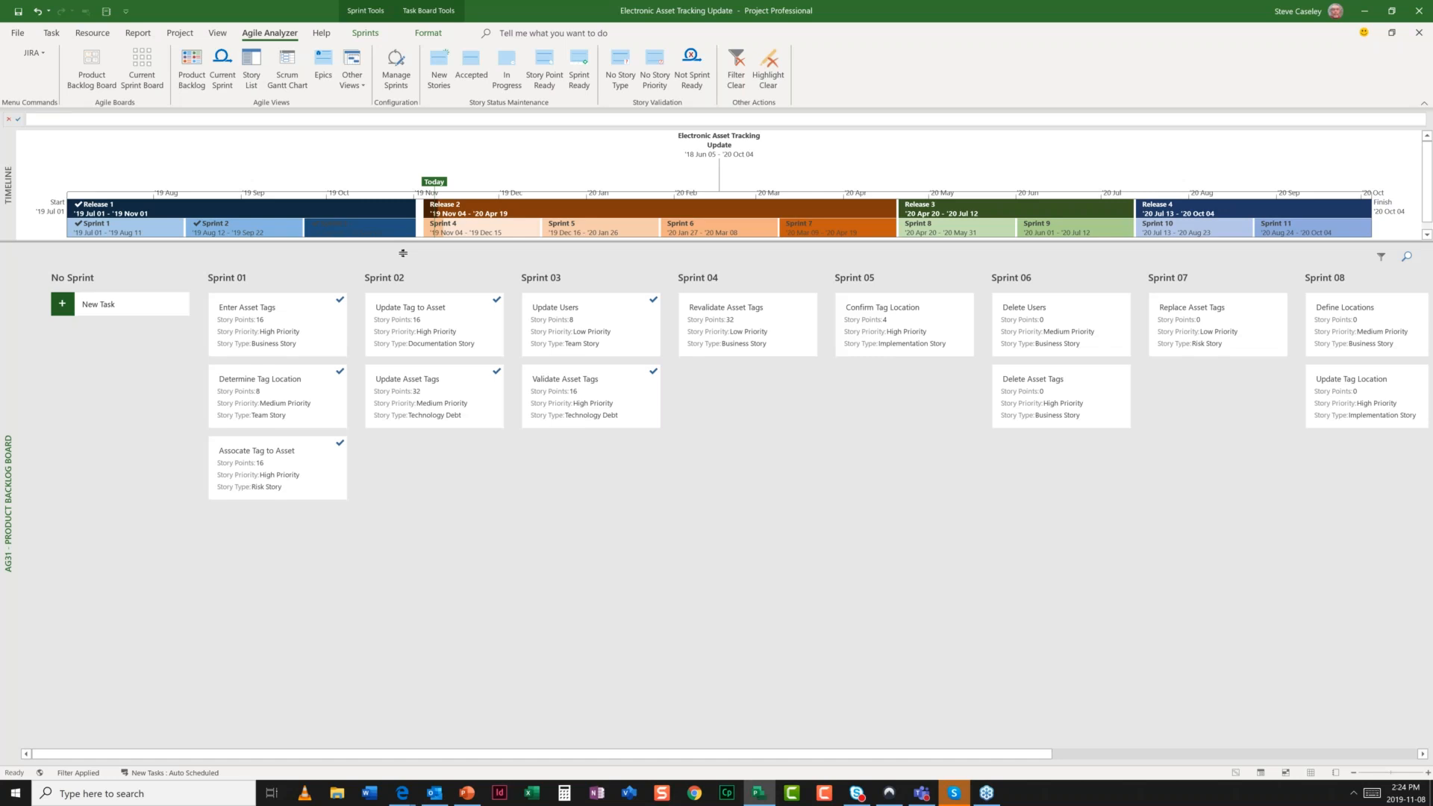
drag(403, 254, 404, 261)
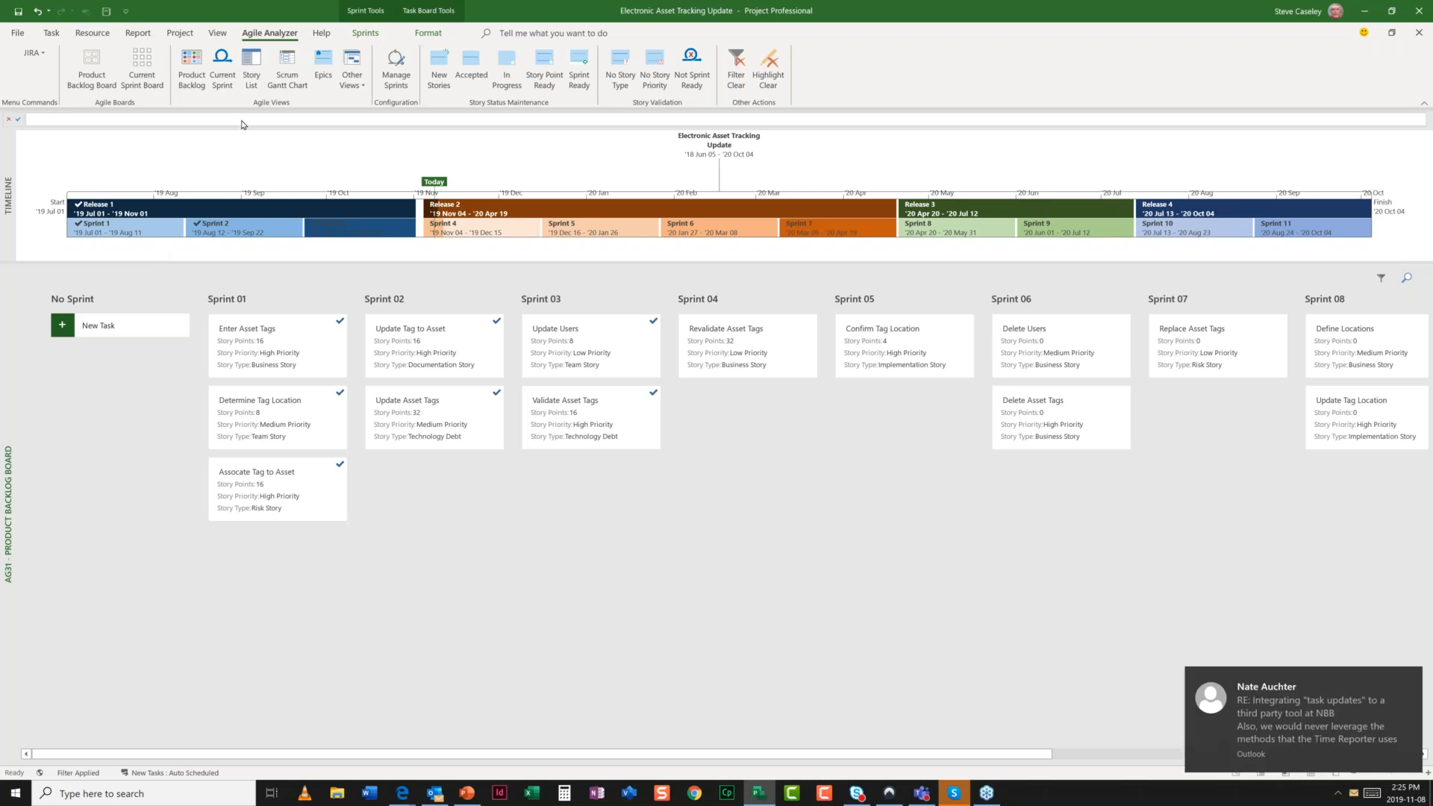
click(393, 70)
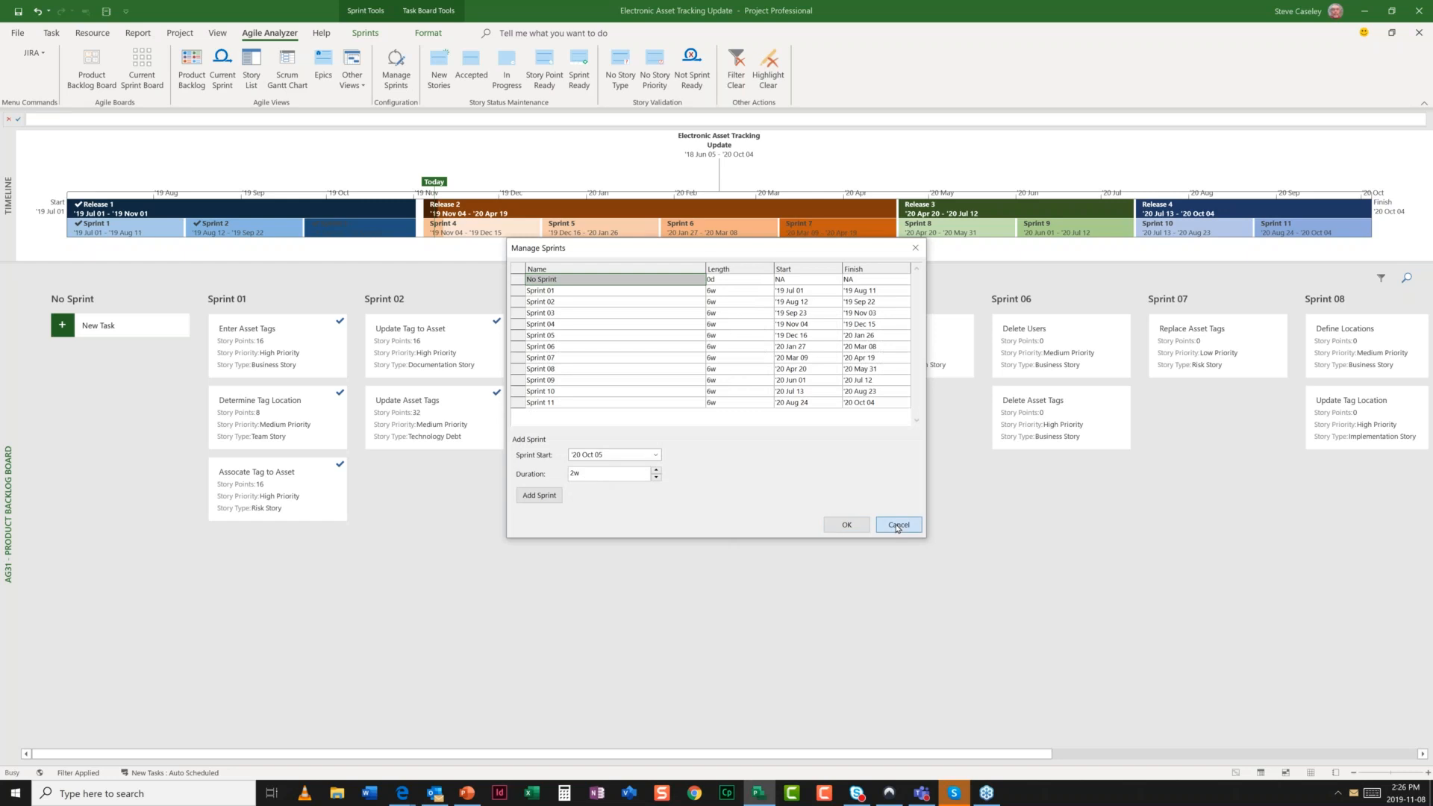
click(898, 526)
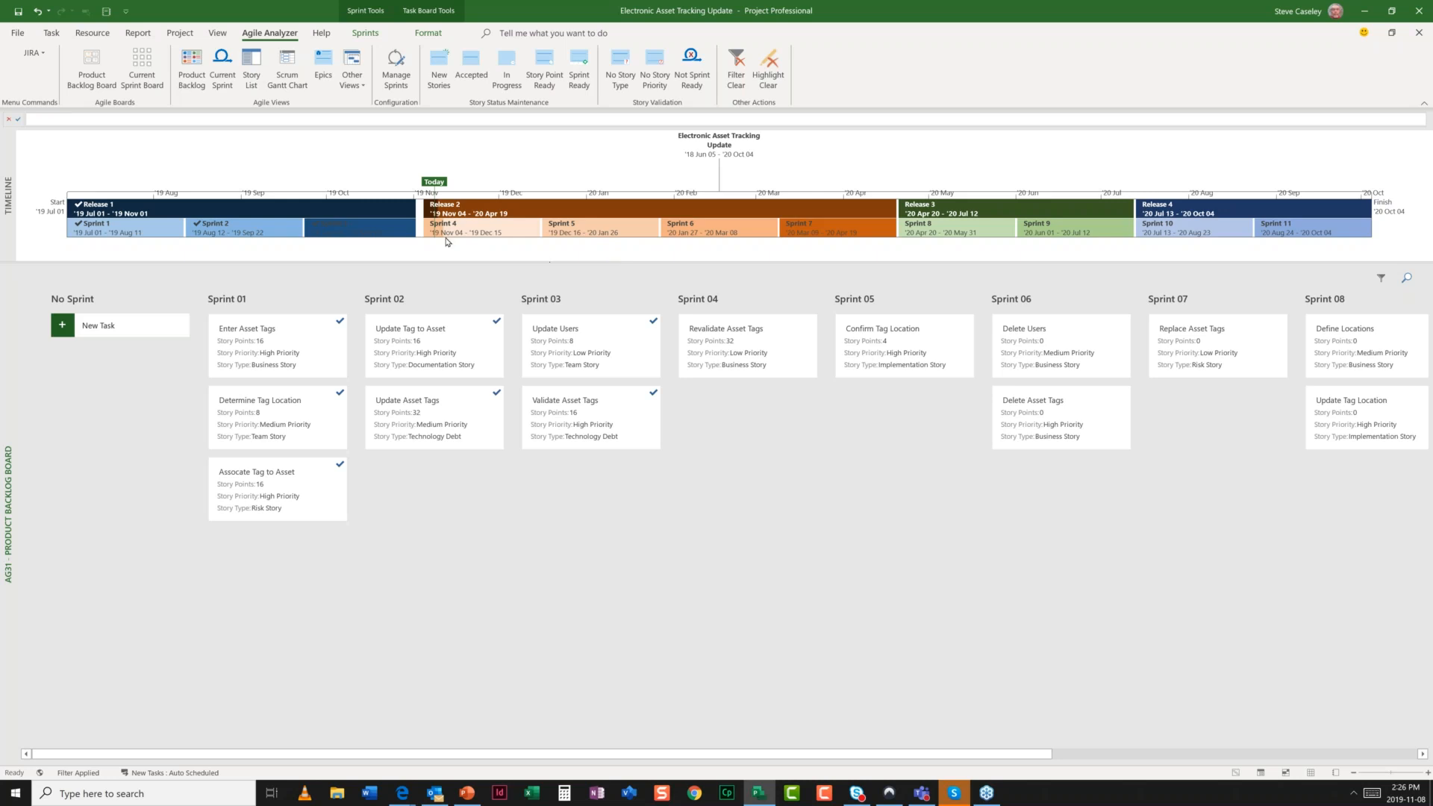
- Collapse the timeline so the board fills the window, and move Delete Asset Tags into Sprint 04
mouse_move(440, 241)
drag(517, 261, 522, 129)
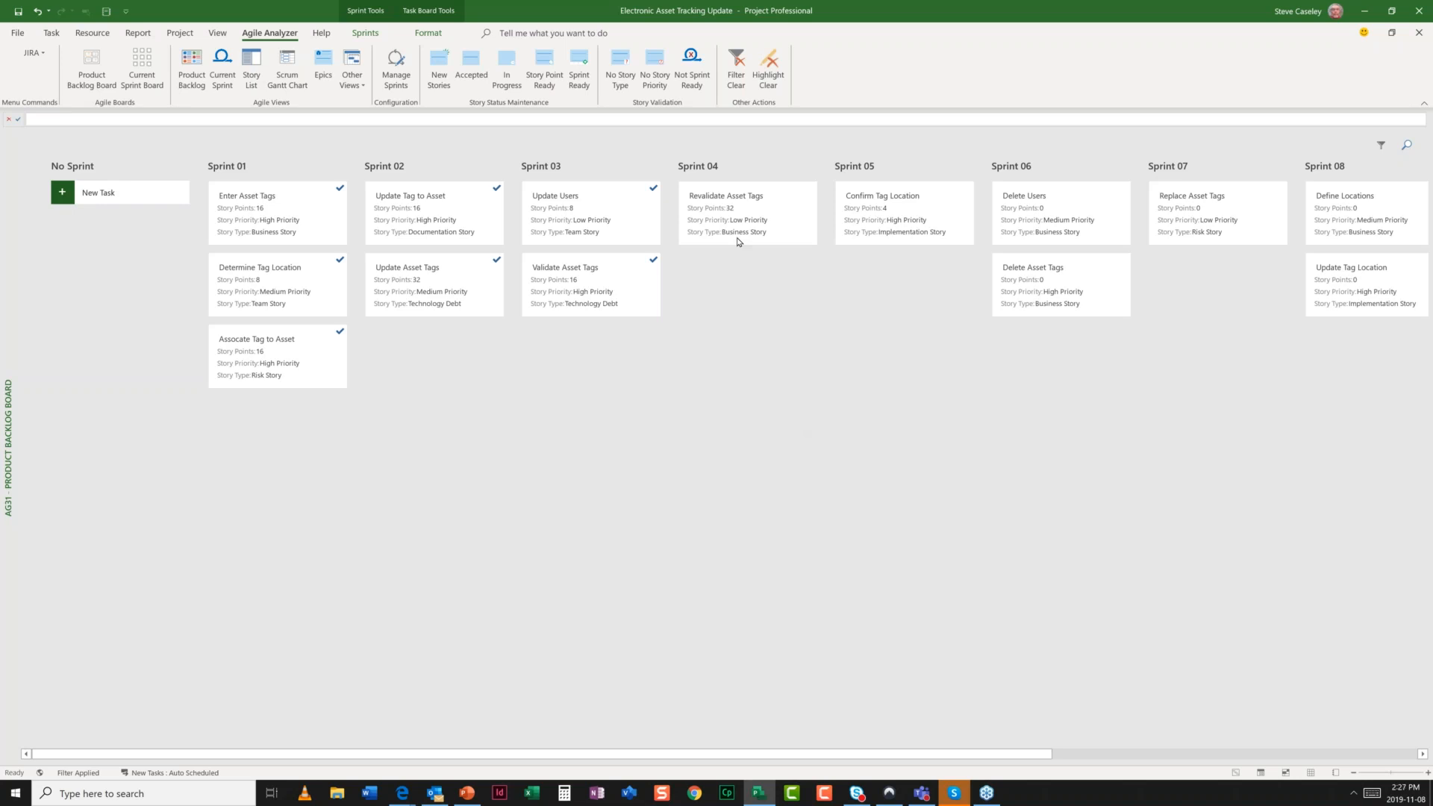
drag(1060, 291, 761, 315)
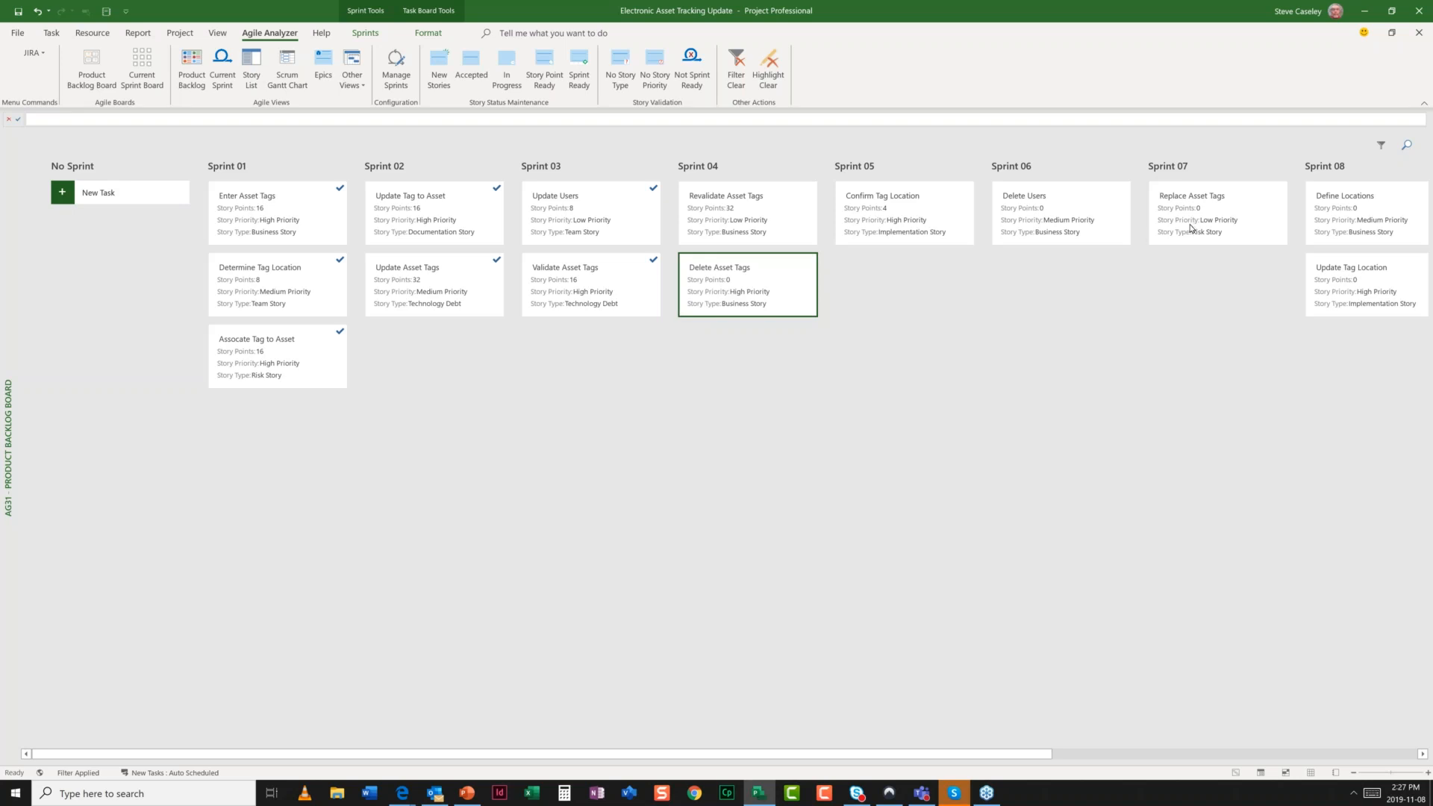
- Move the Replace Asset Tags card from Sprint 07 into Sprint 04
click(1192, 227)
drag(1192, 227, 747, 358)
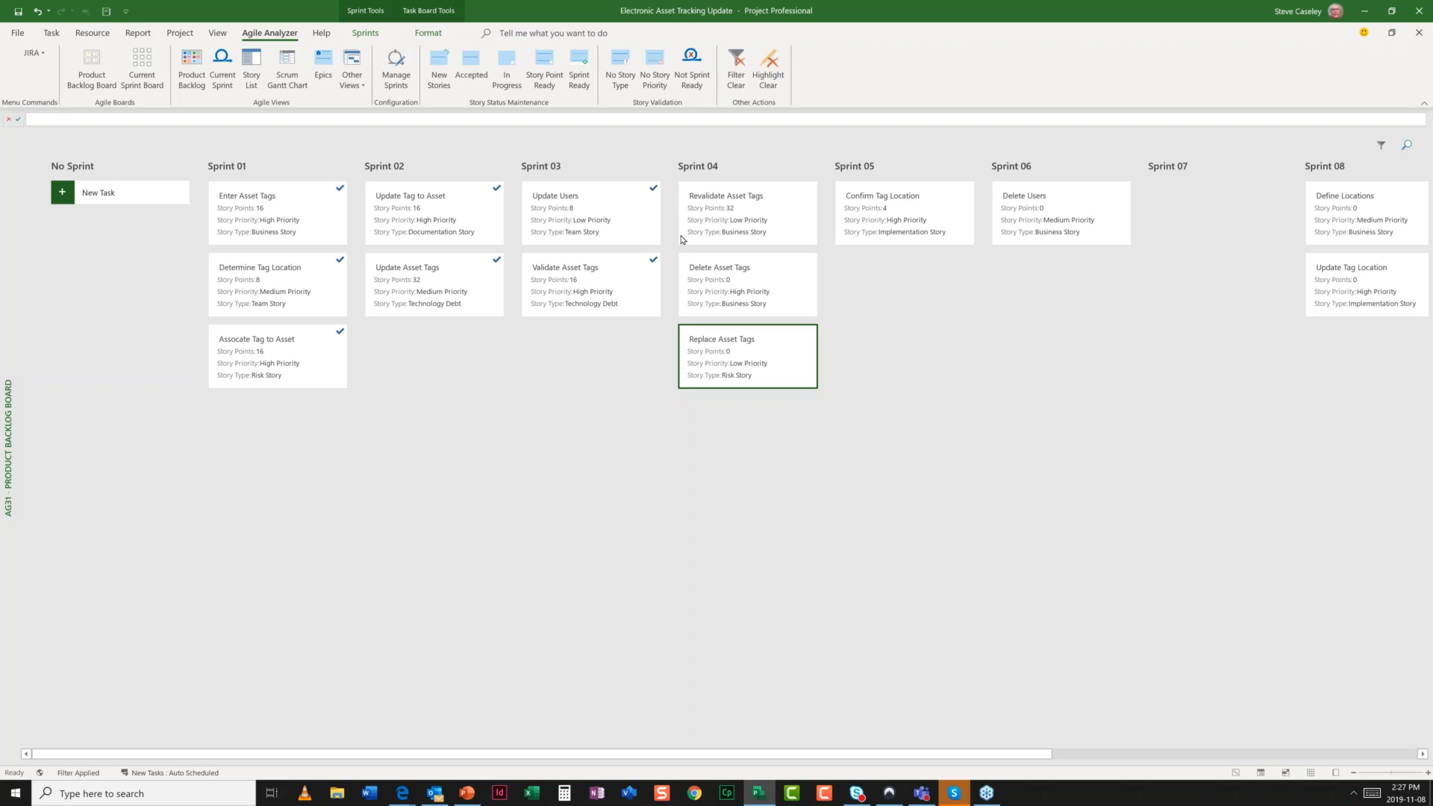
click(95, 194)
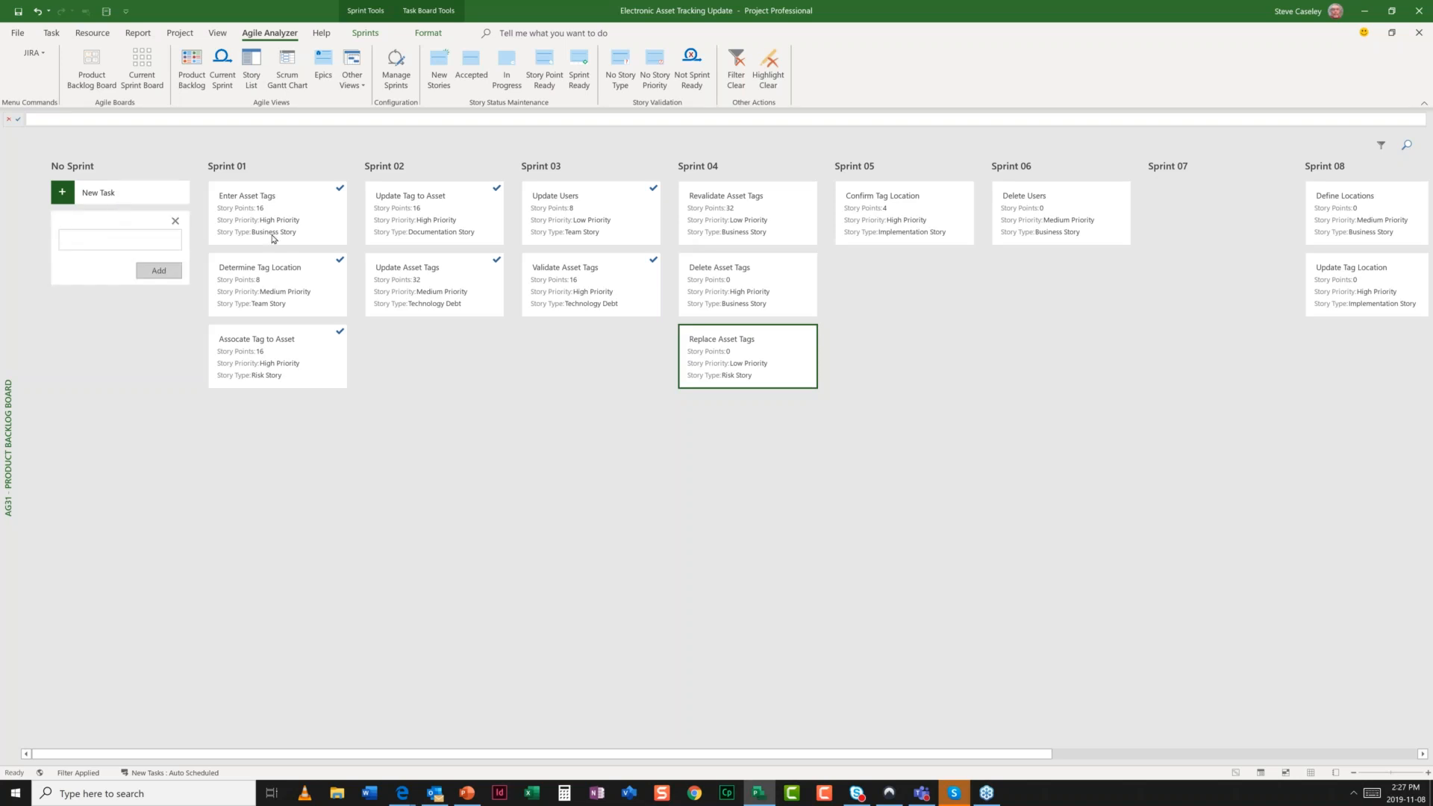
- Create a New Story card under No Sprint and drag it into Sprint 04 below Replace Asset Tags
text(New Stp)
text(ry)
key(Return)
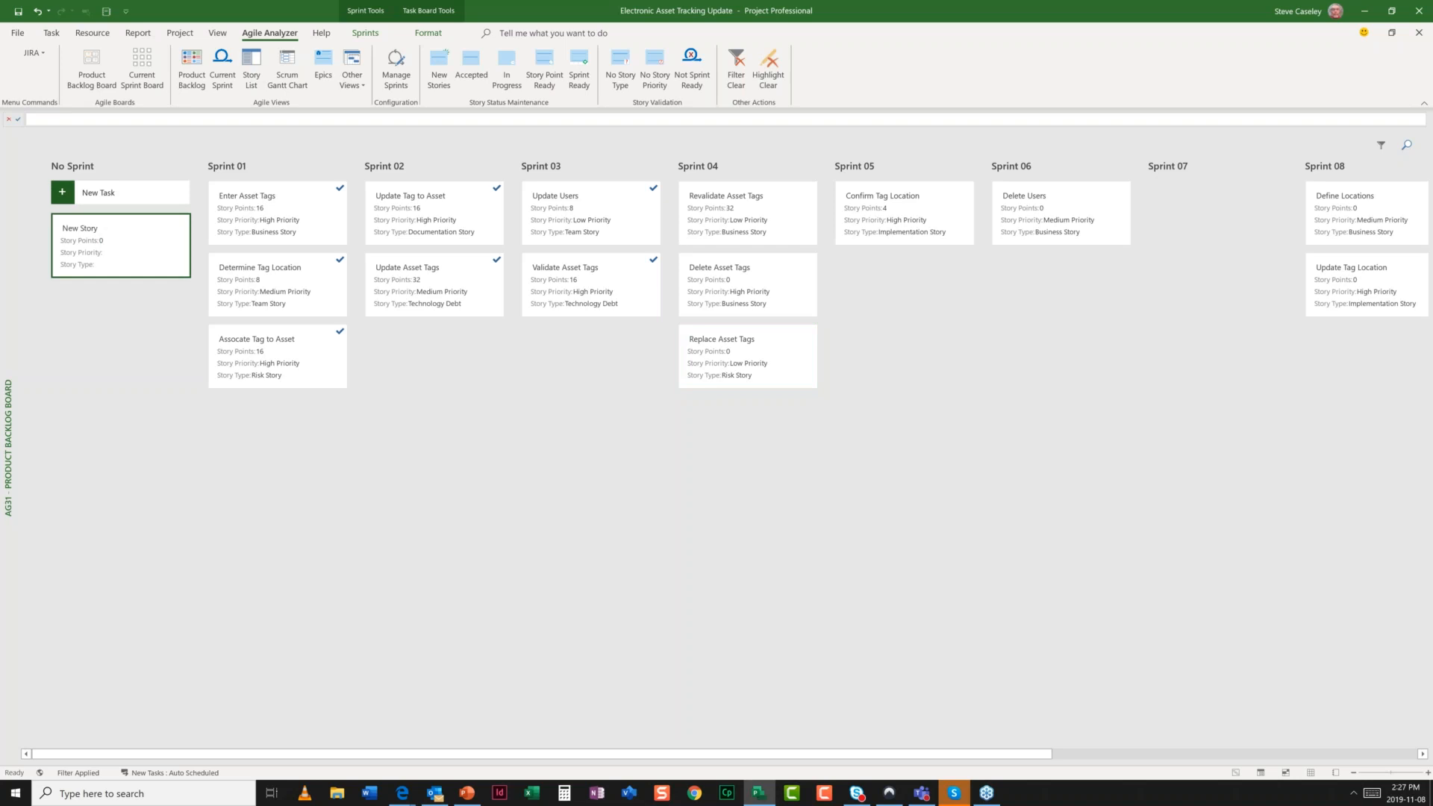
drag(119, 245, 735, 442)
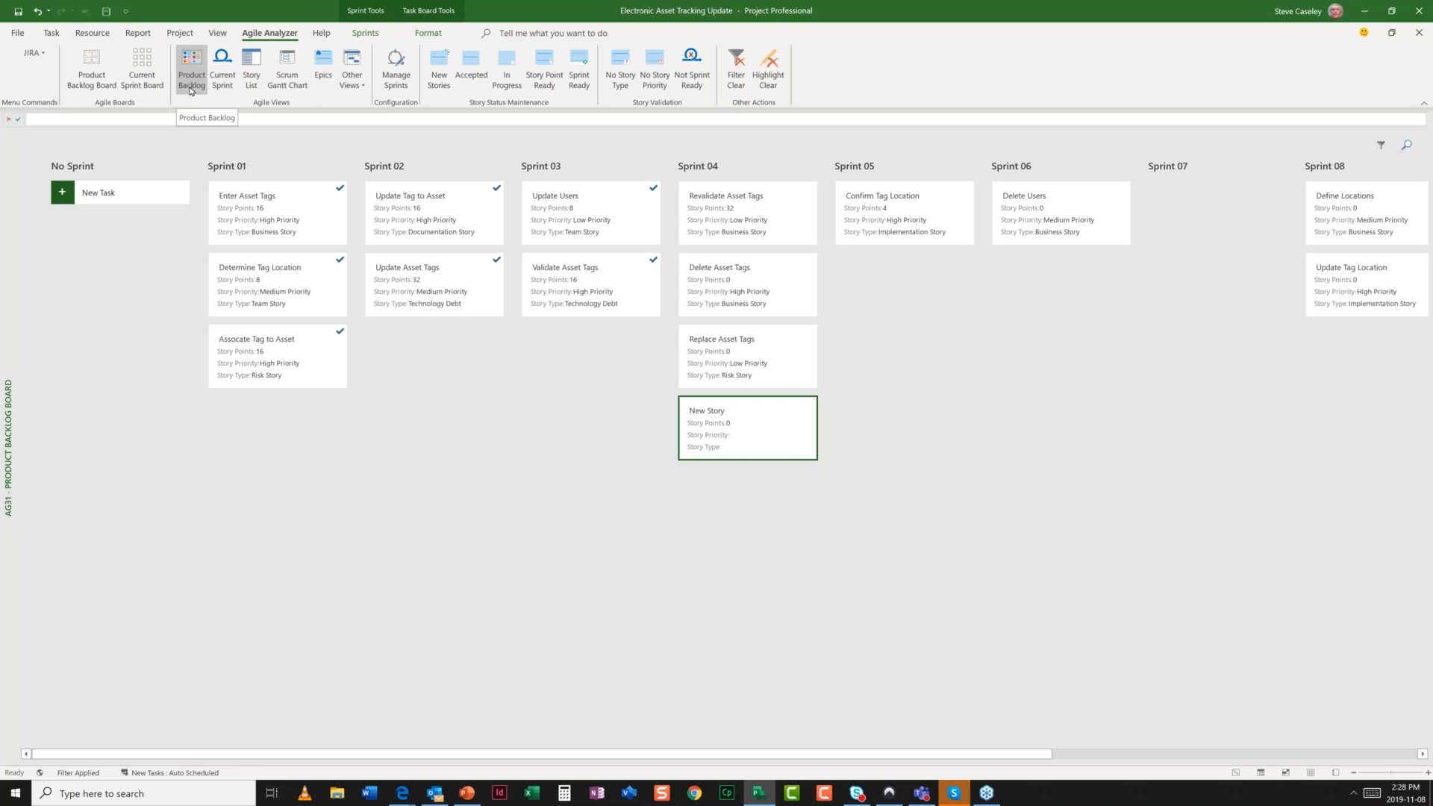
- In the Product Backlog list, make Revalidate Asset Tags a High Priority Risk Story
click(191, 78)
drag(542, 754, 802, 754)
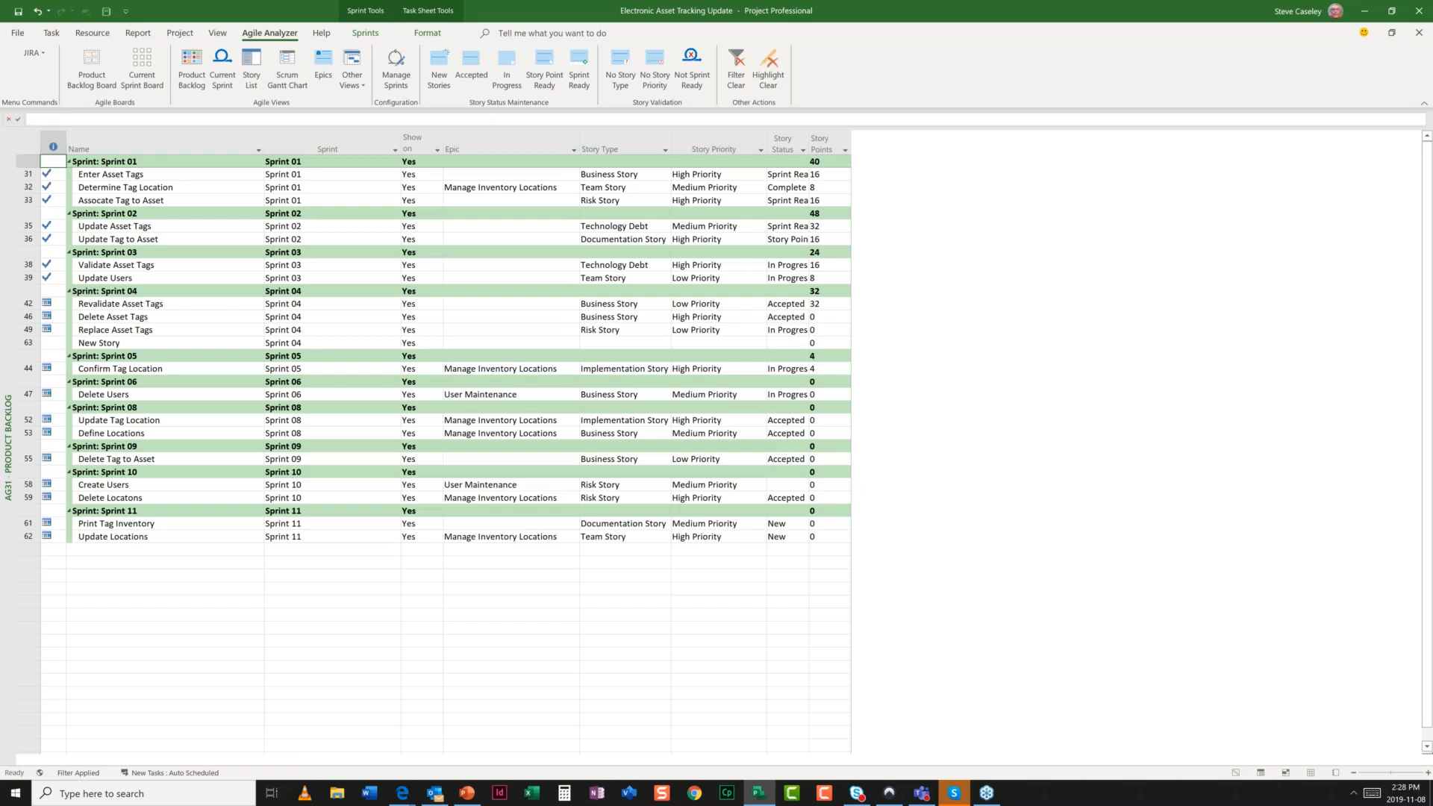
click(203, 304)
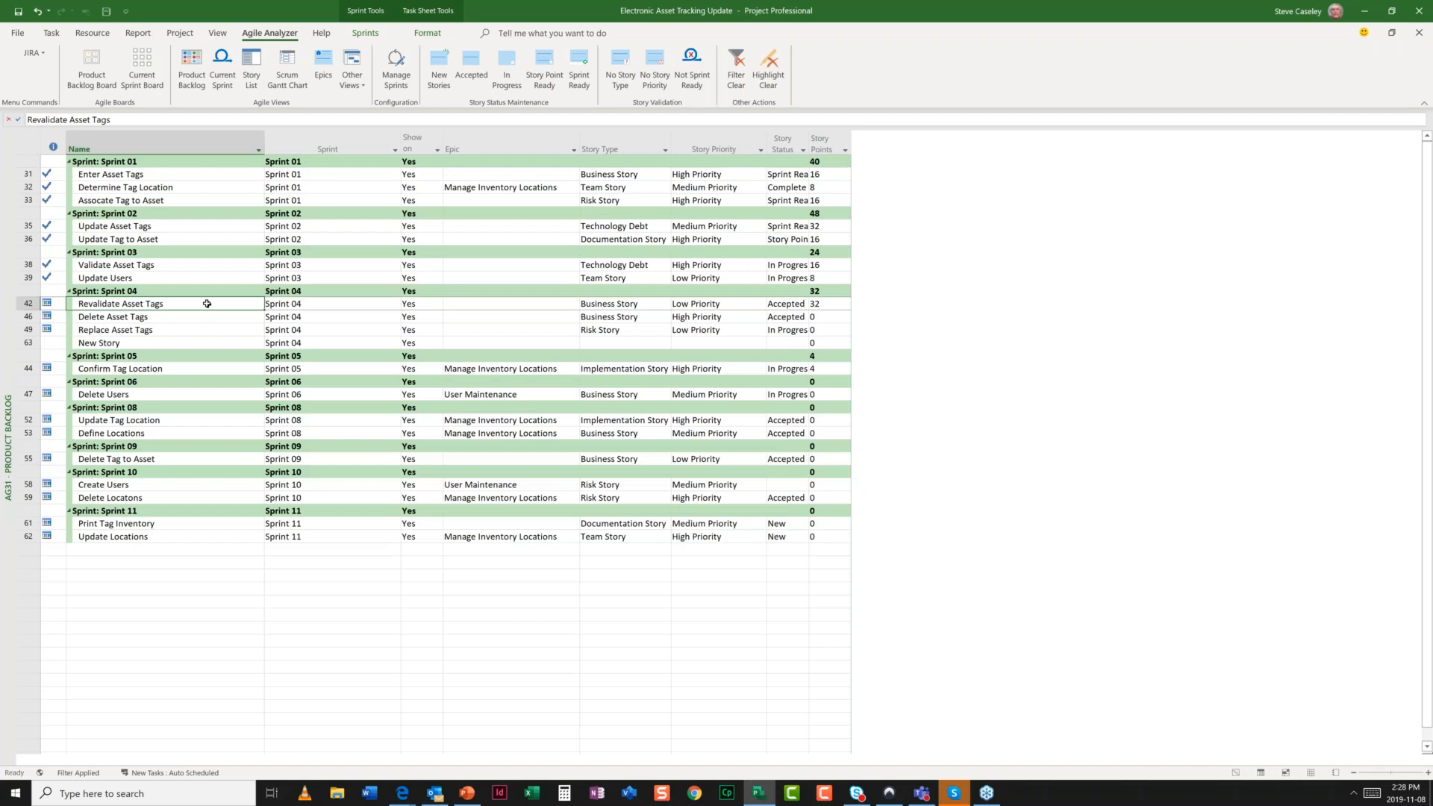
click(640, 304)
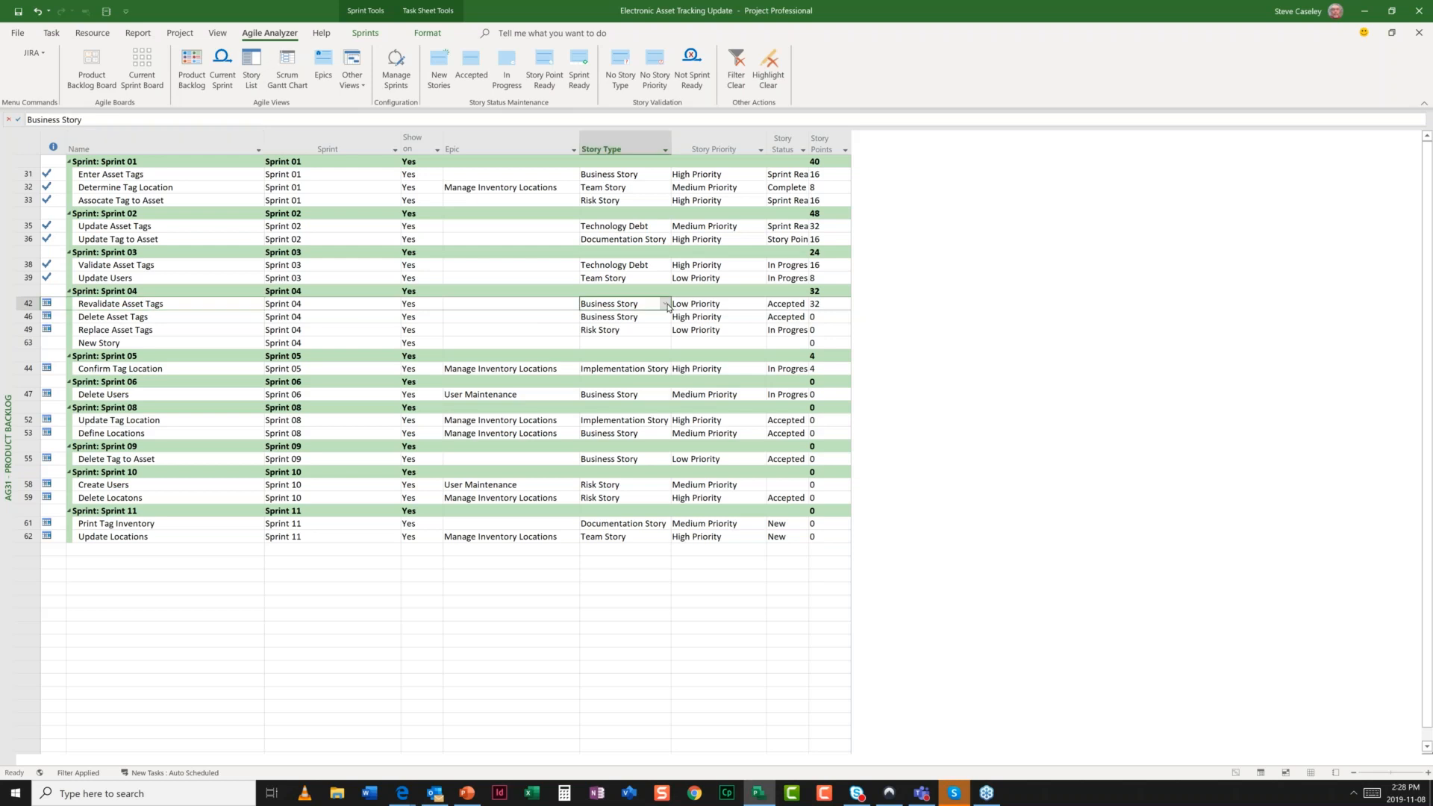
click(667, 305)
click(760, 304)
click(744, 316)
- Give Delete Asset Tags 16 story points and Replace Asset Tags 8 story points
click(823, 305)
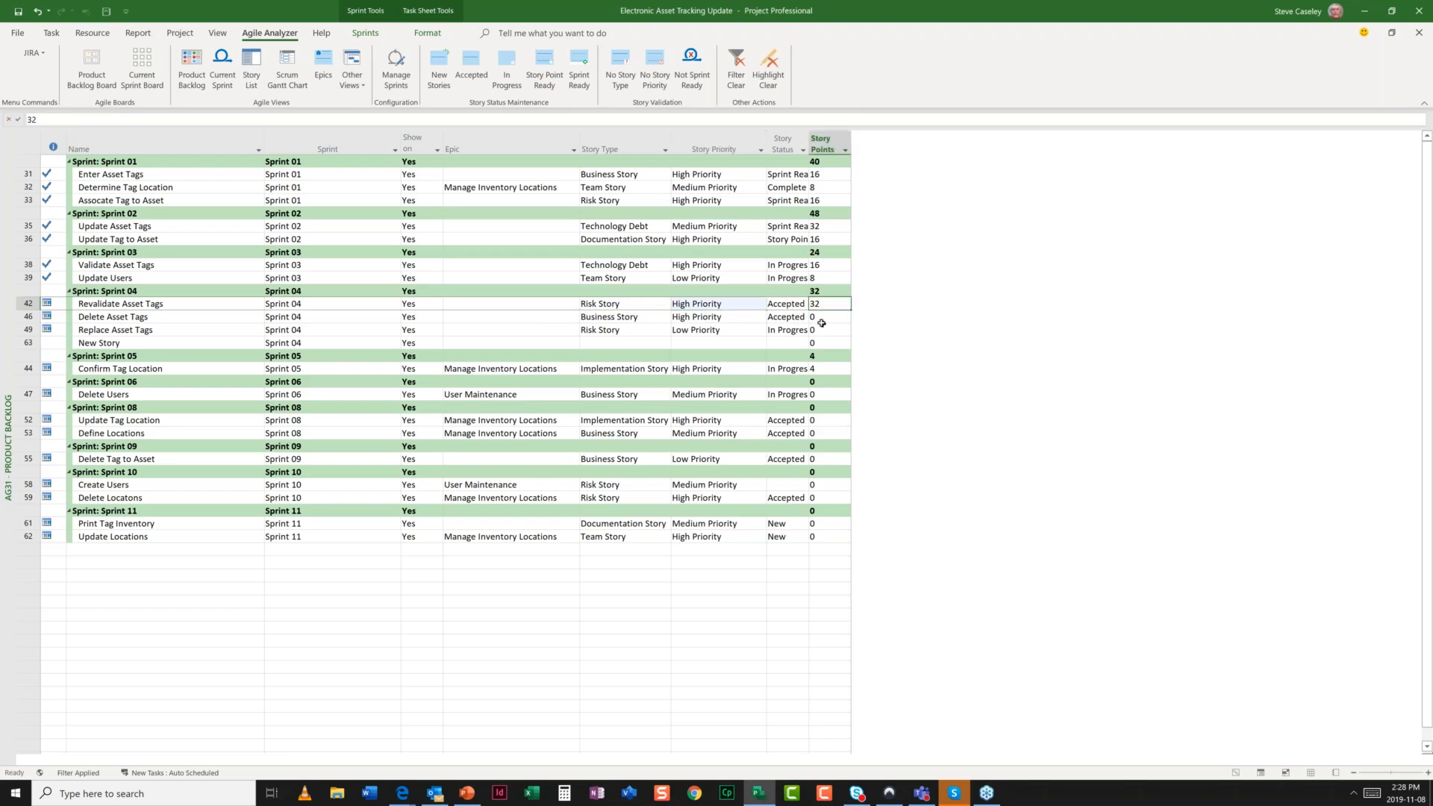
click(823, 315)
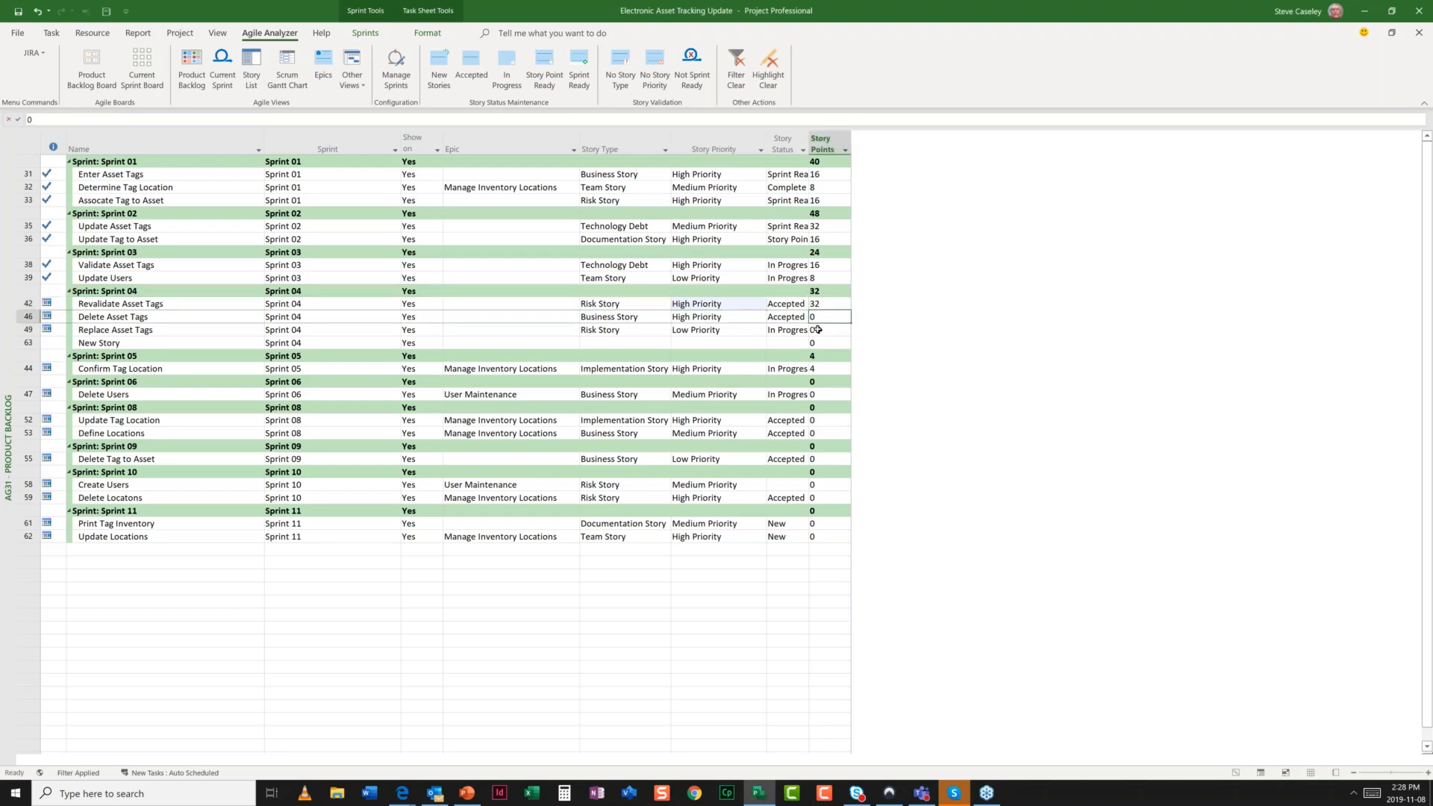
text(16)
key(Return)
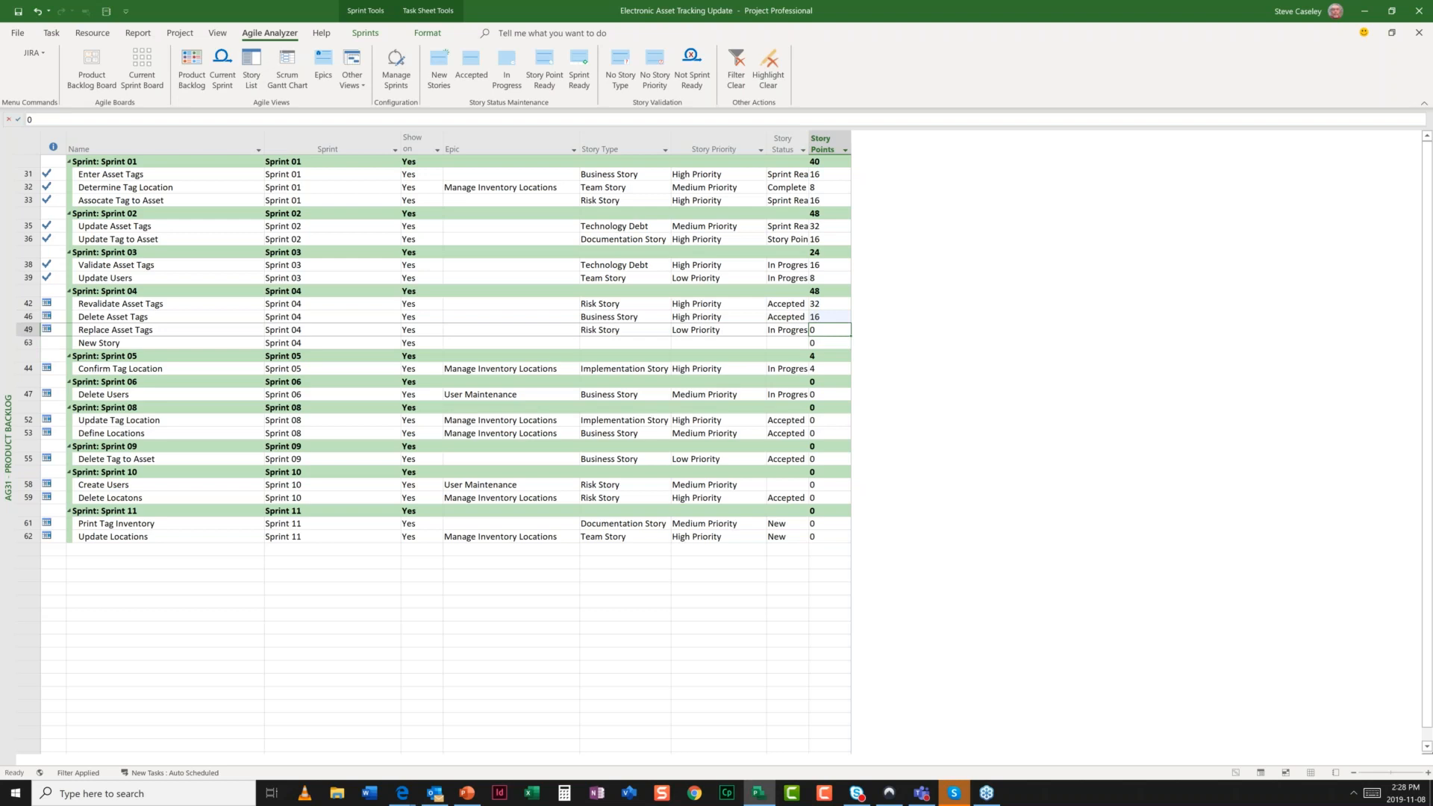
text(1)
text(8)
key(BackSpace)
key(BackSpace)
text(8)
key(Return)
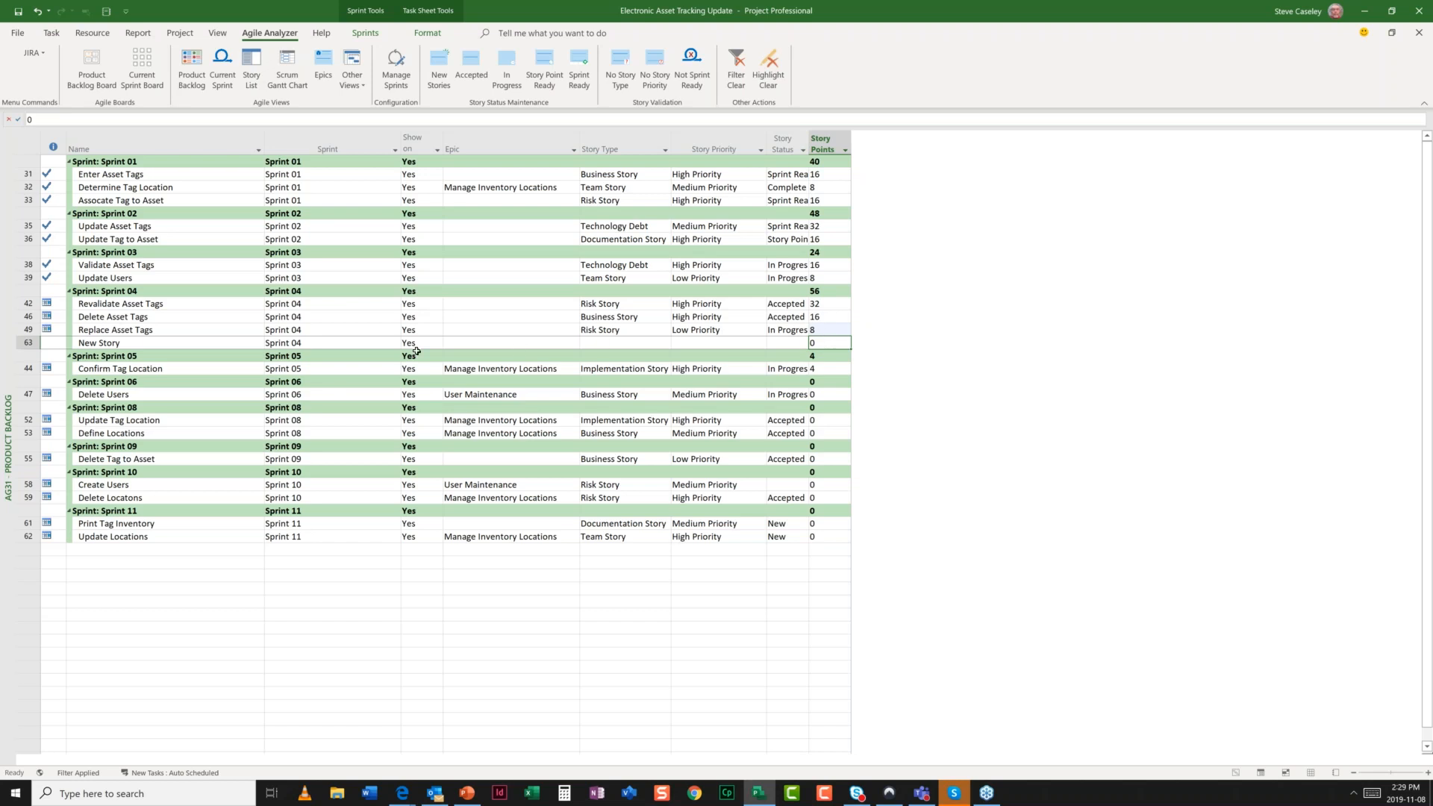
- Change New Story's sprint assignment from Sprint 04 to No Sprint
click(312, 343)
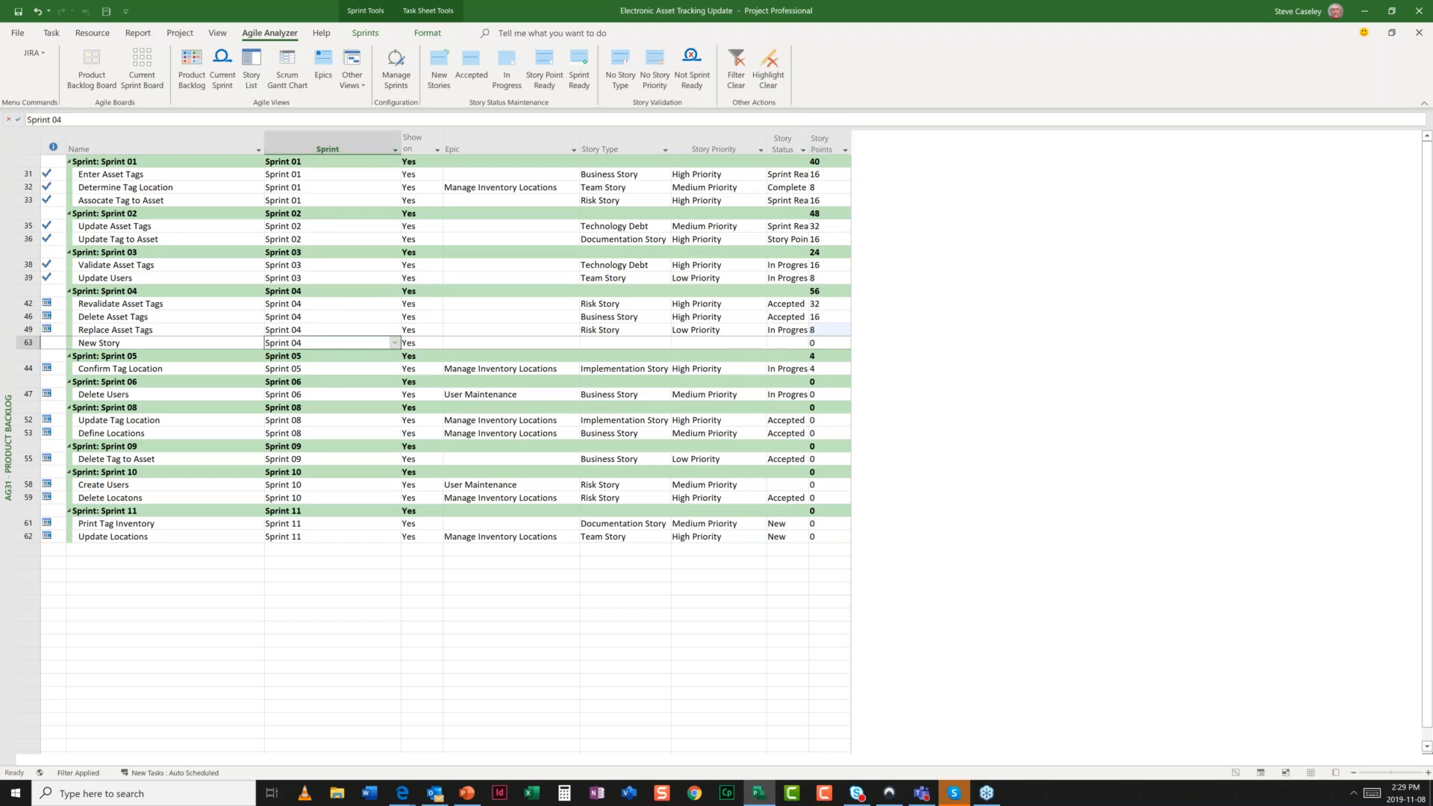
click(394, 344)
click(311, 355)
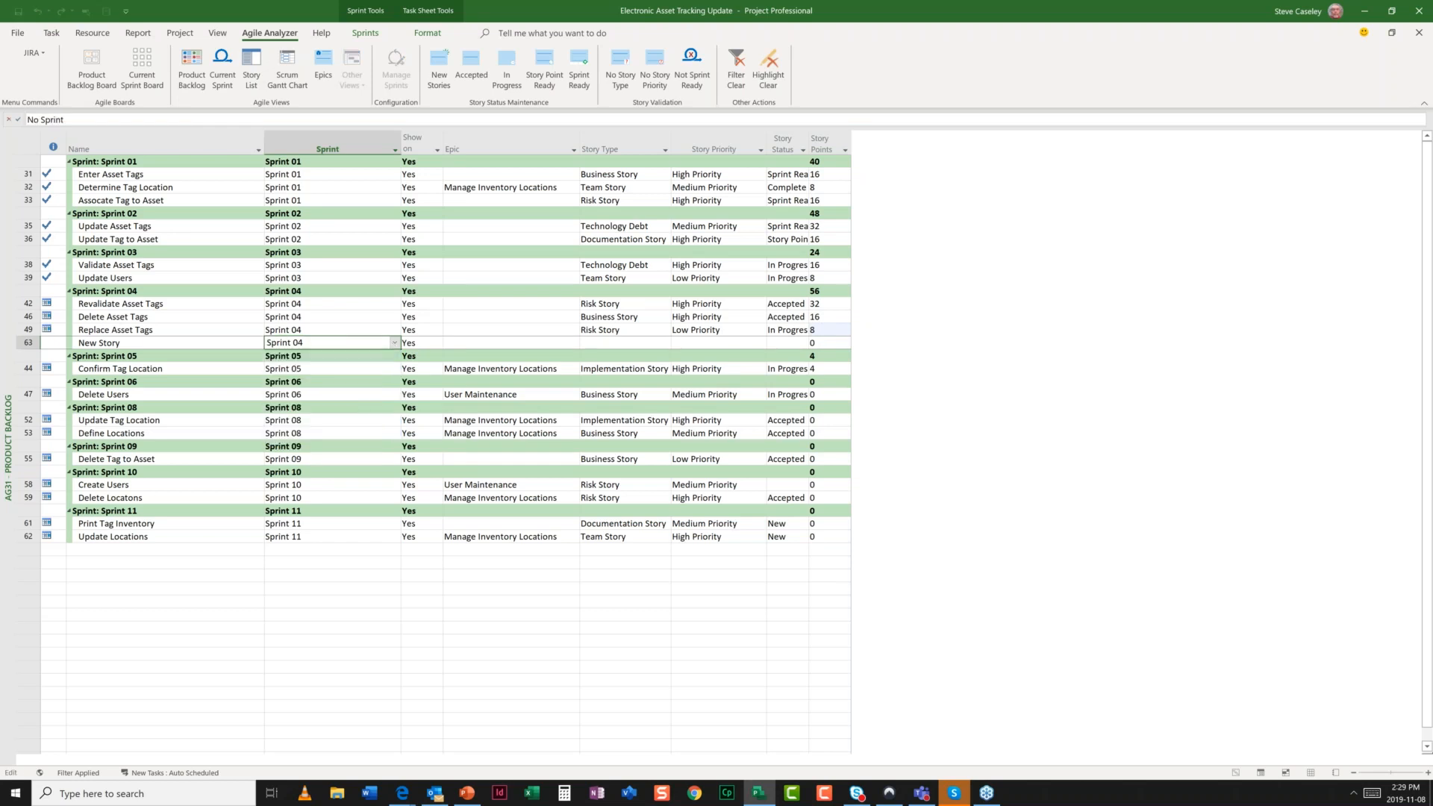
click(297, 678)
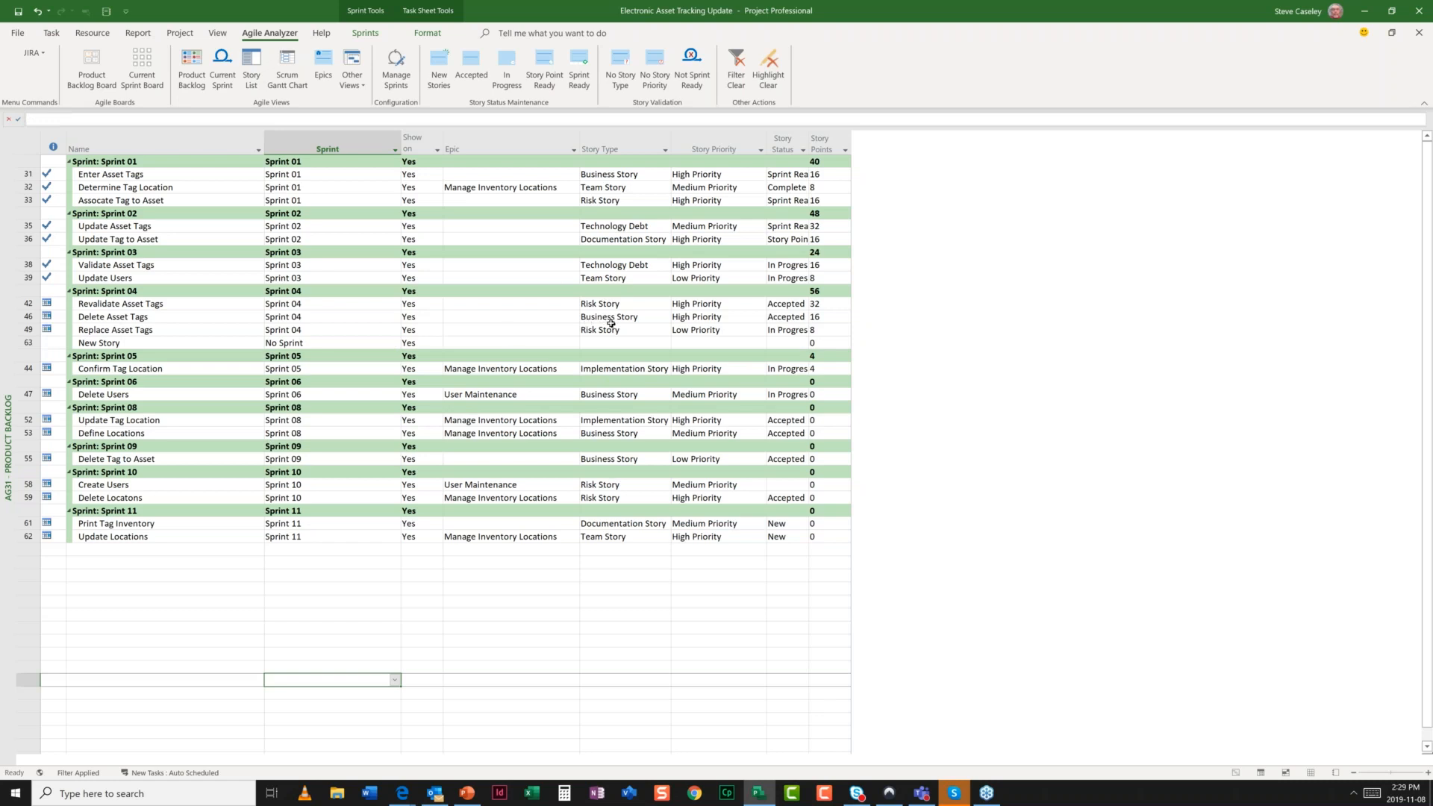
click(82, 79)
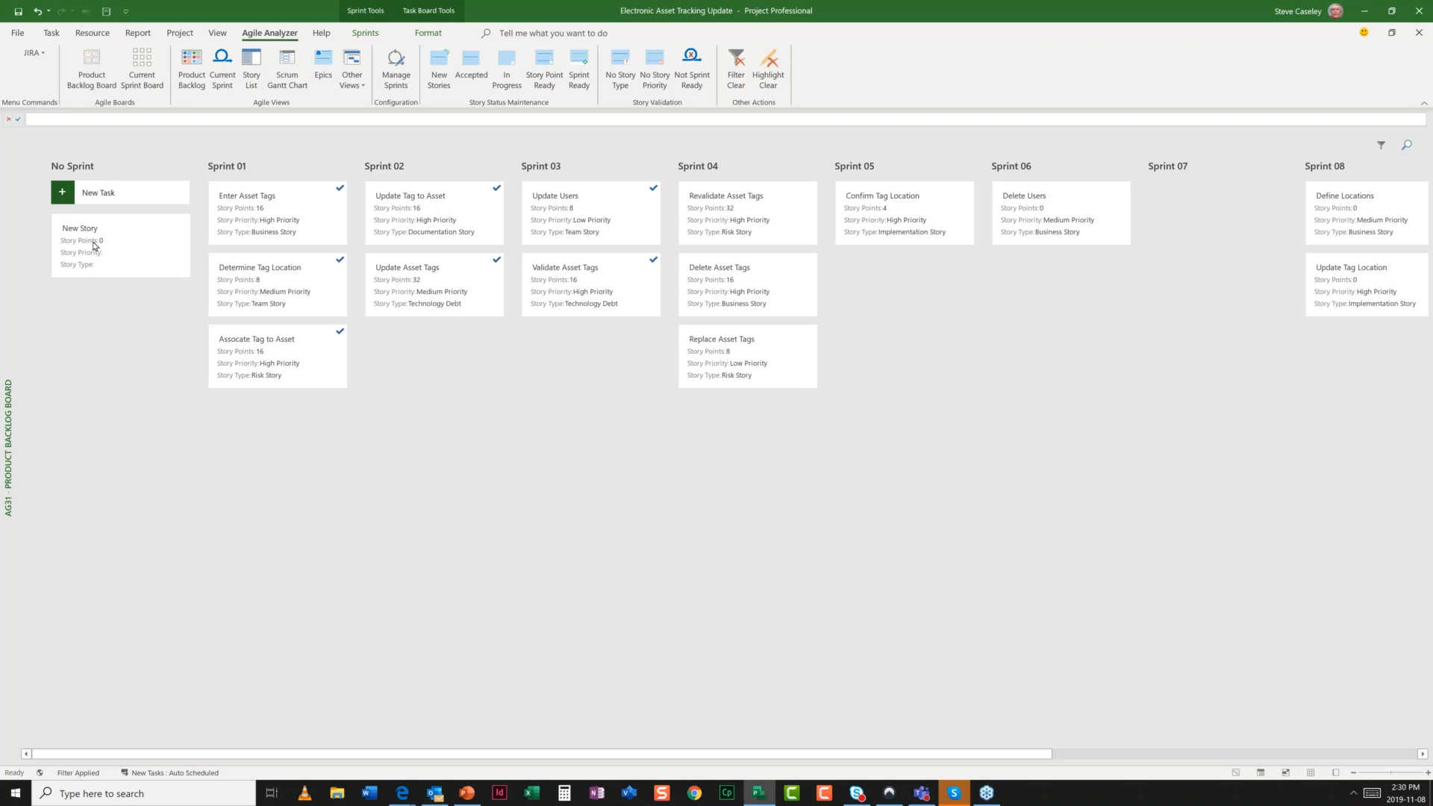
- Drag the New Story card from No Sprint into the empty Sprint 07 column
drag(94, 245, 1183, 224)
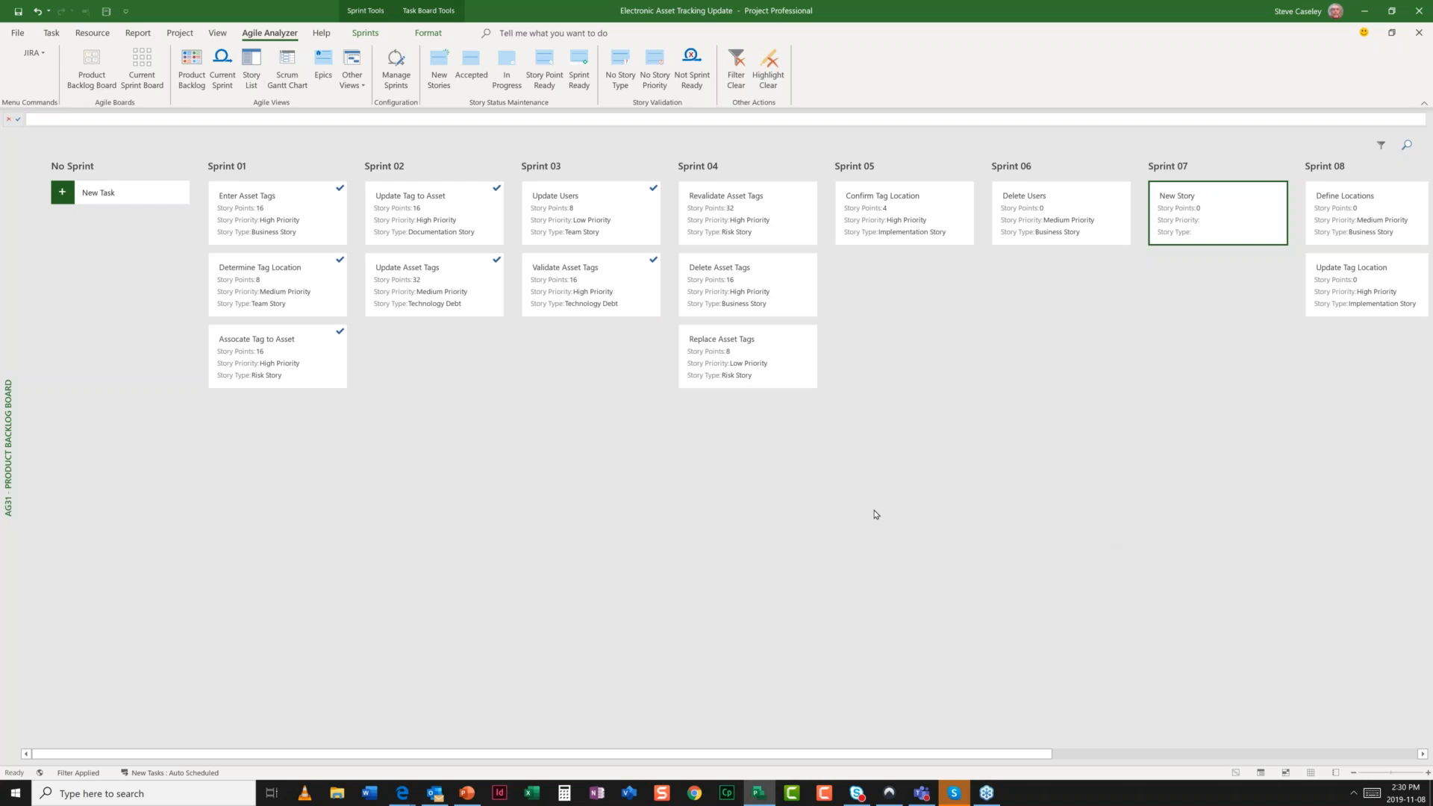
- Check New Story under Sprint 07 in the Product Backlog list, then open the Current Sprint Board
click(194, 81)
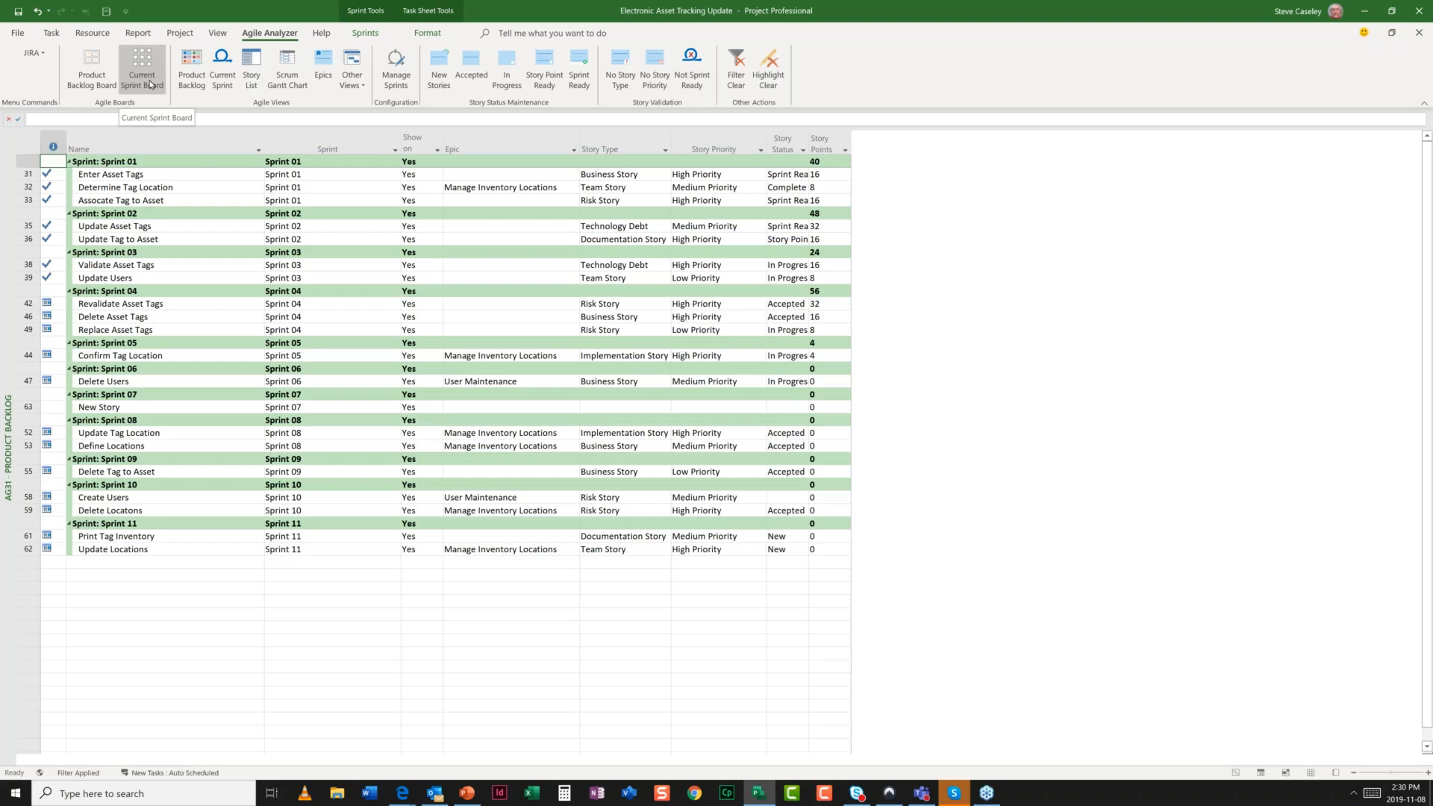
click(150, 85)
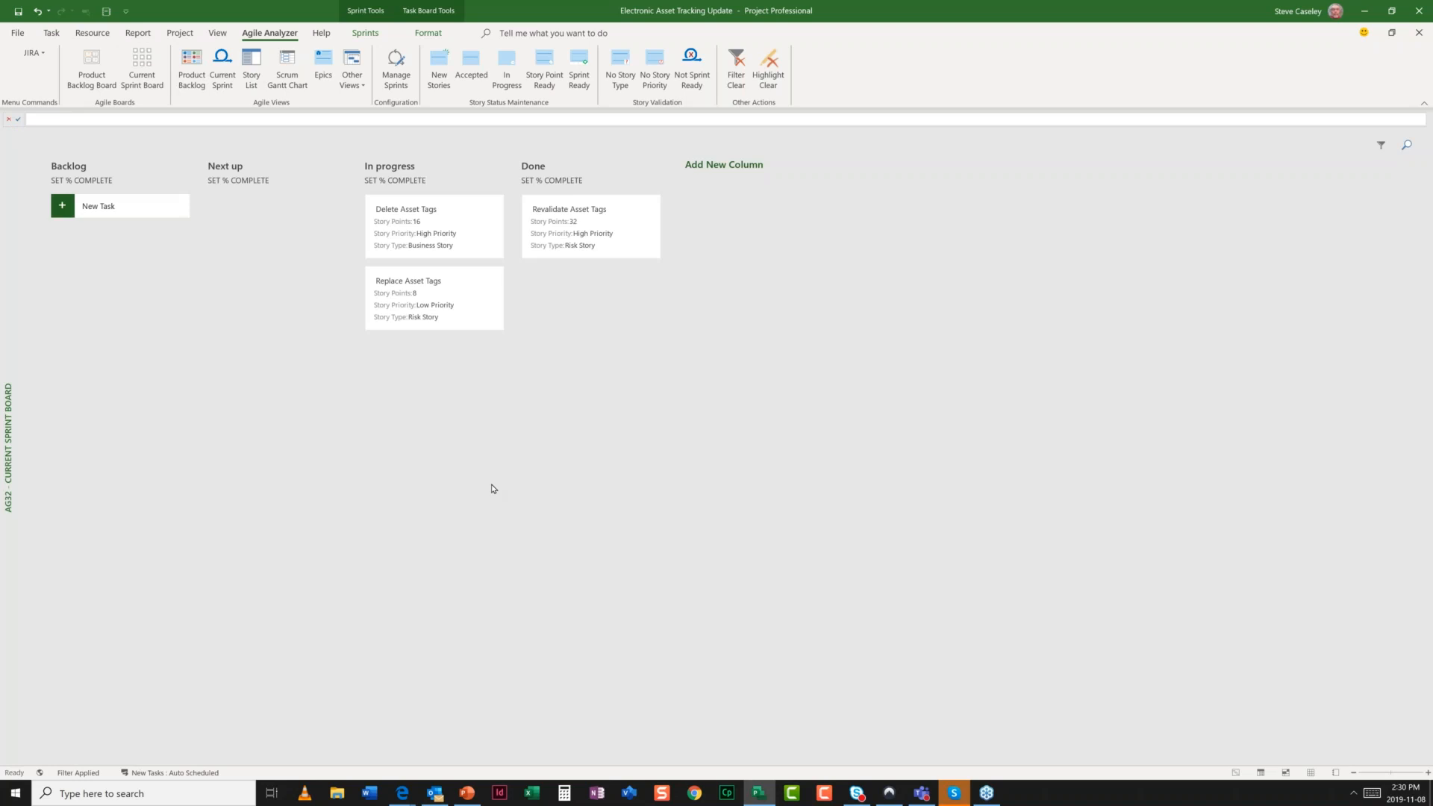
- Open Manage Sprints to see Sprint 01 through Sprint 11 and their dates
click(388, 77)
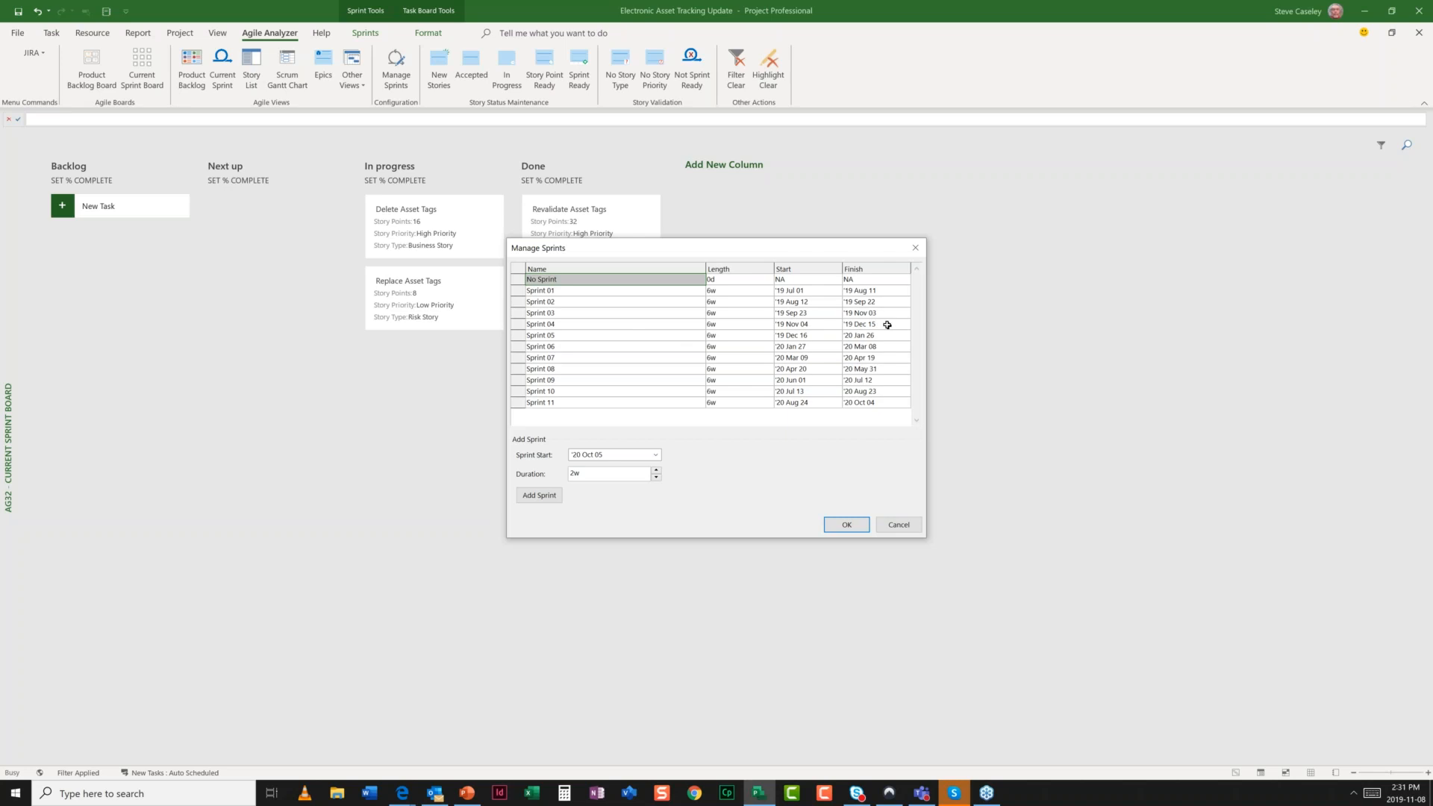
- Close Manage Sprints with OK and return to the Product Backlog Board
click(847, 525)
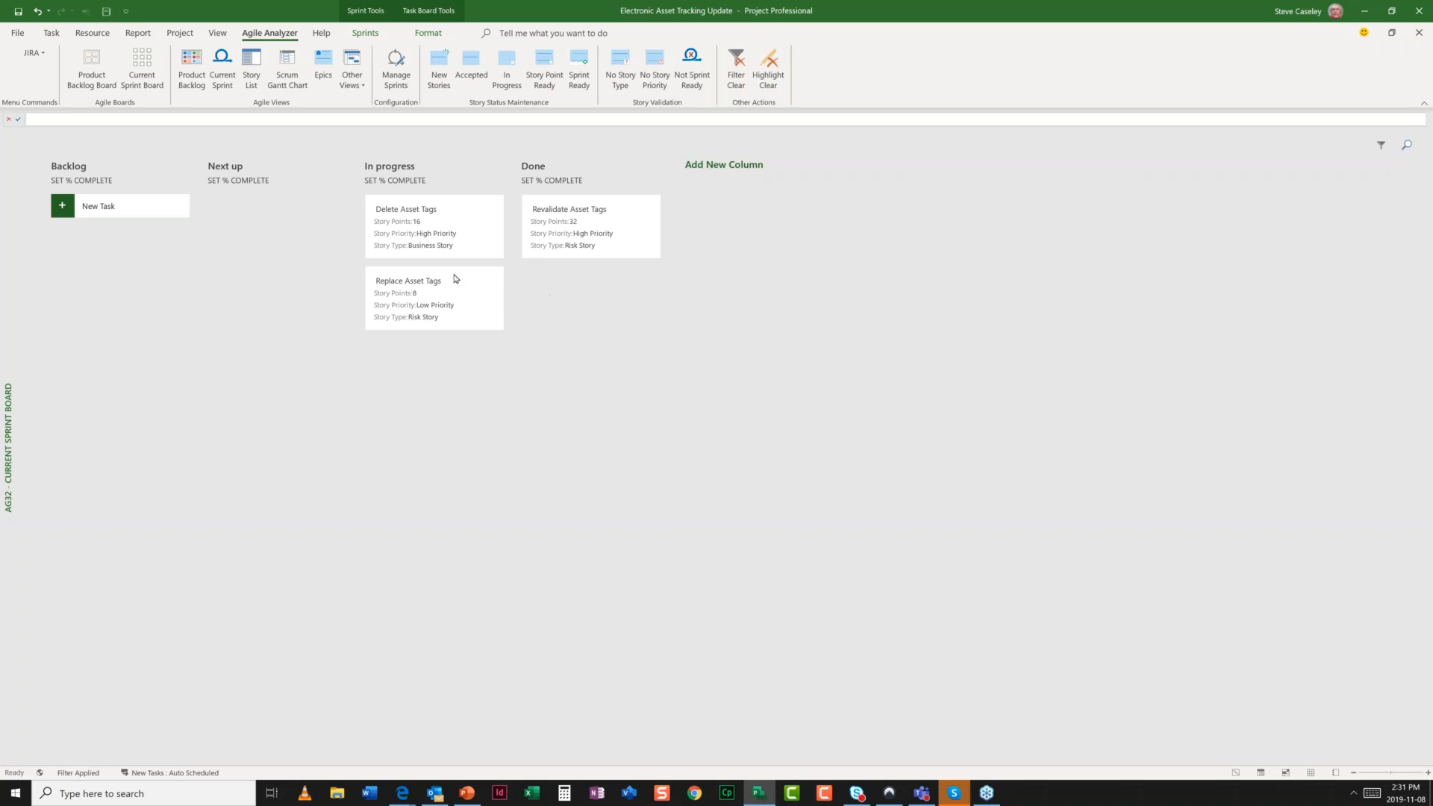
click(91, 68)
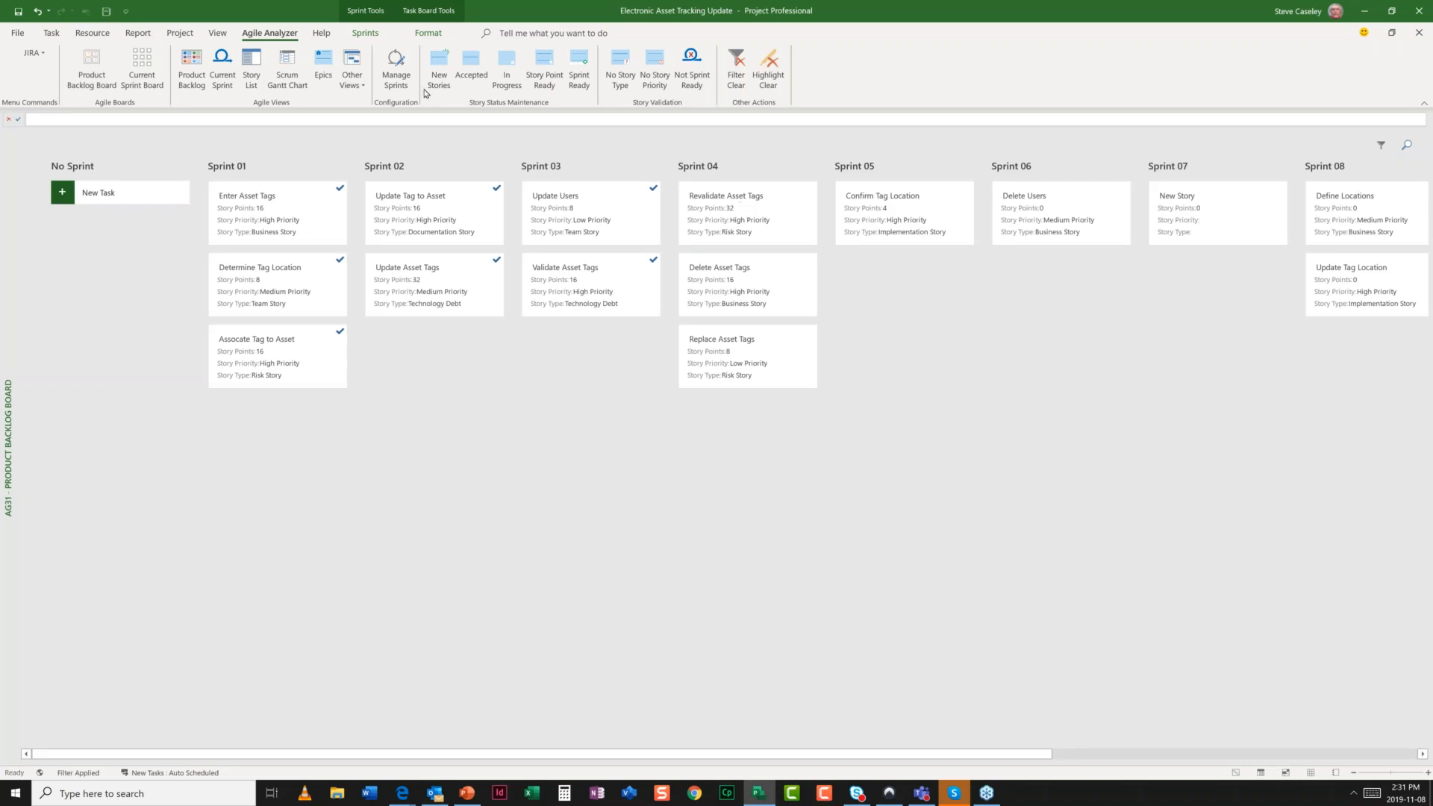
click(142, 71)
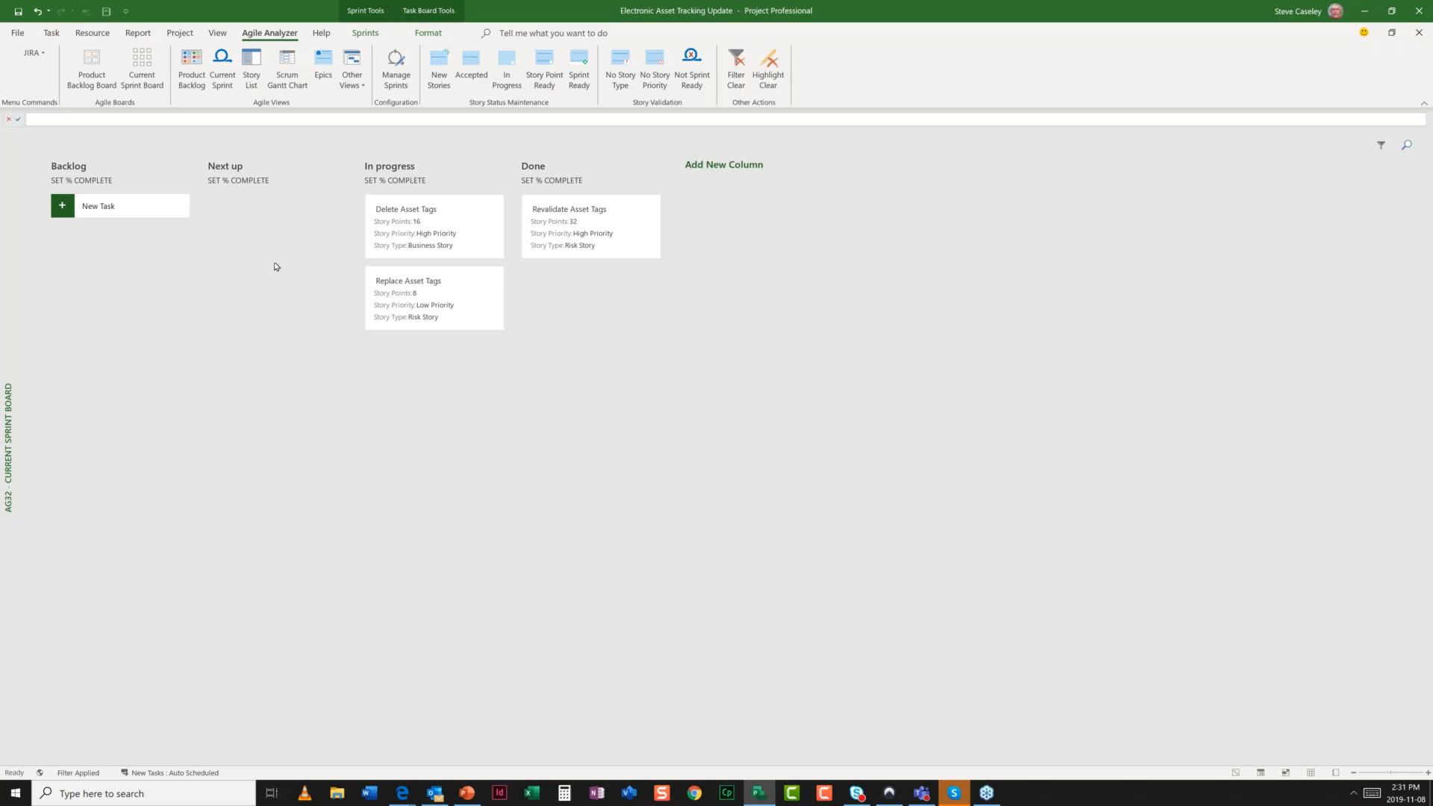
- Drag the Delete Asset Tags card from the In progress column into Done
click(423, 224)
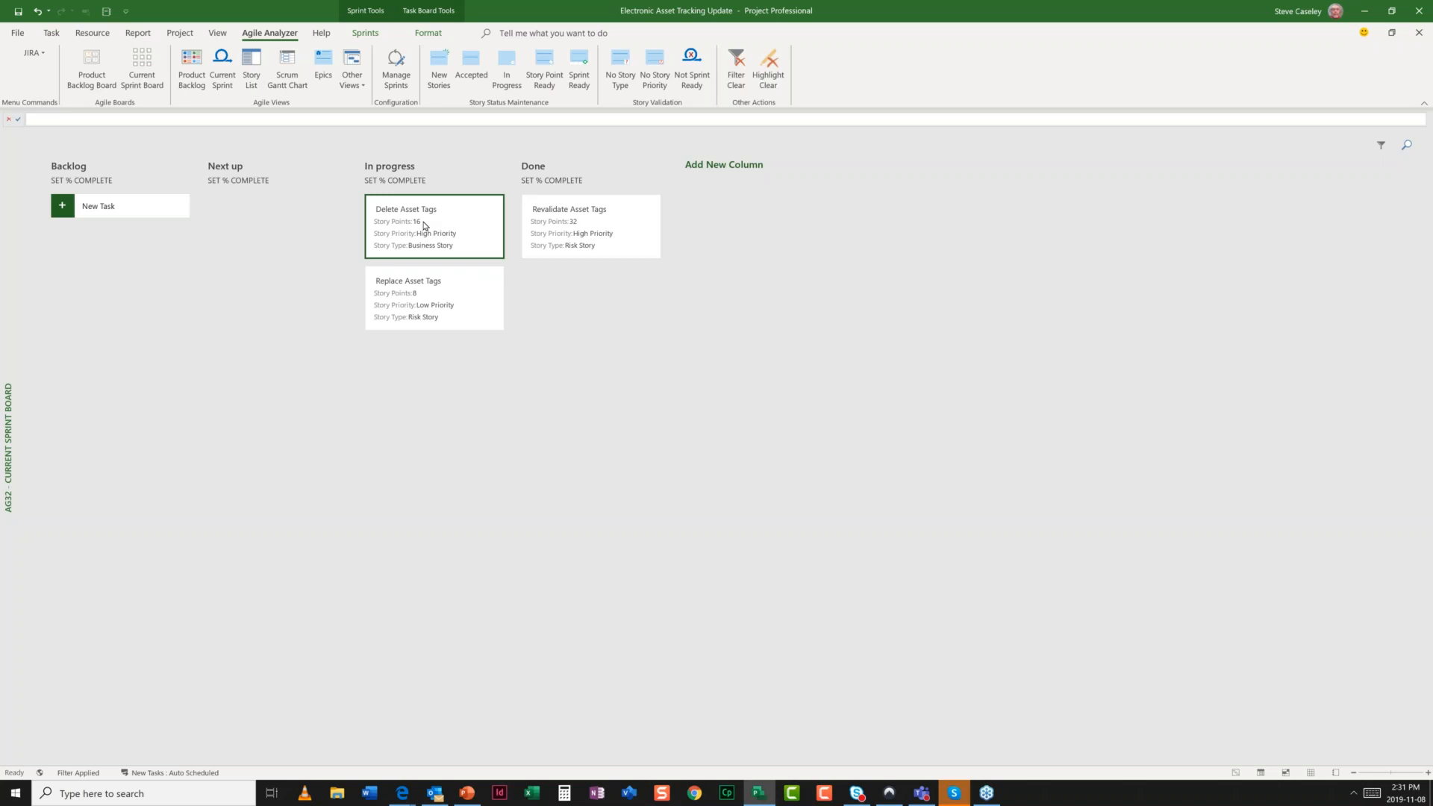
drag(423, 224, 581, 291)
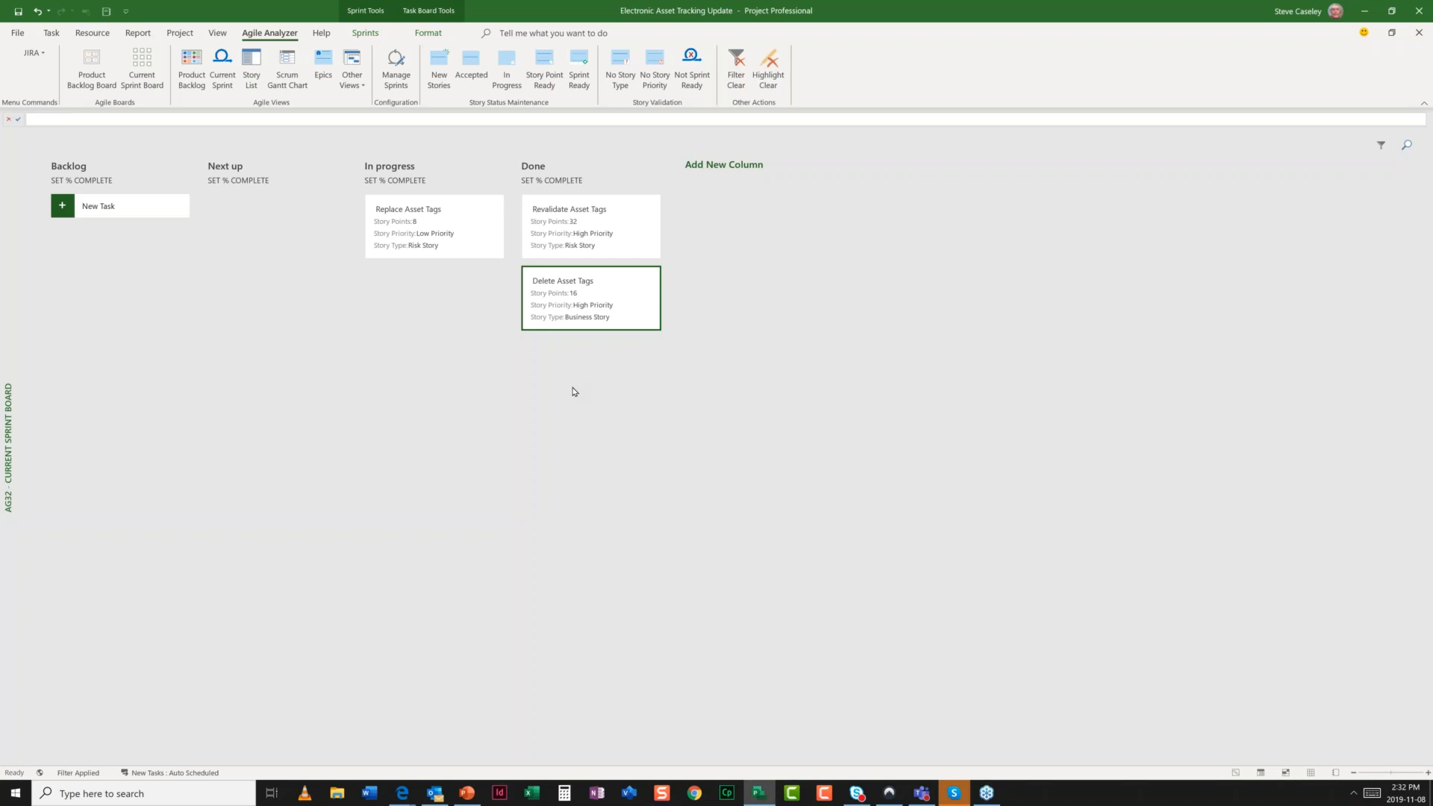
- Set the Done column's completion percentage to 100
click(545, 182)
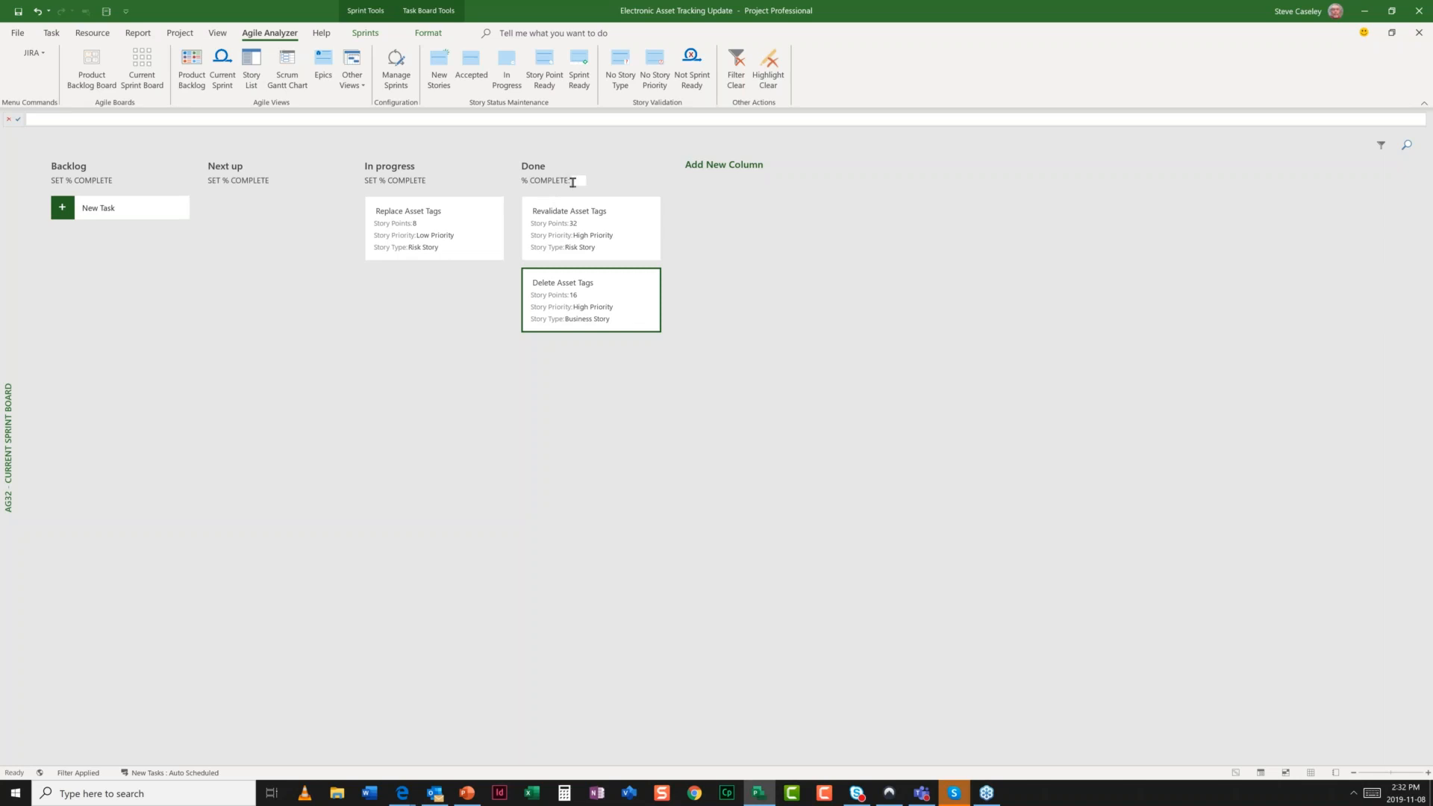
text(100)
key(Return)
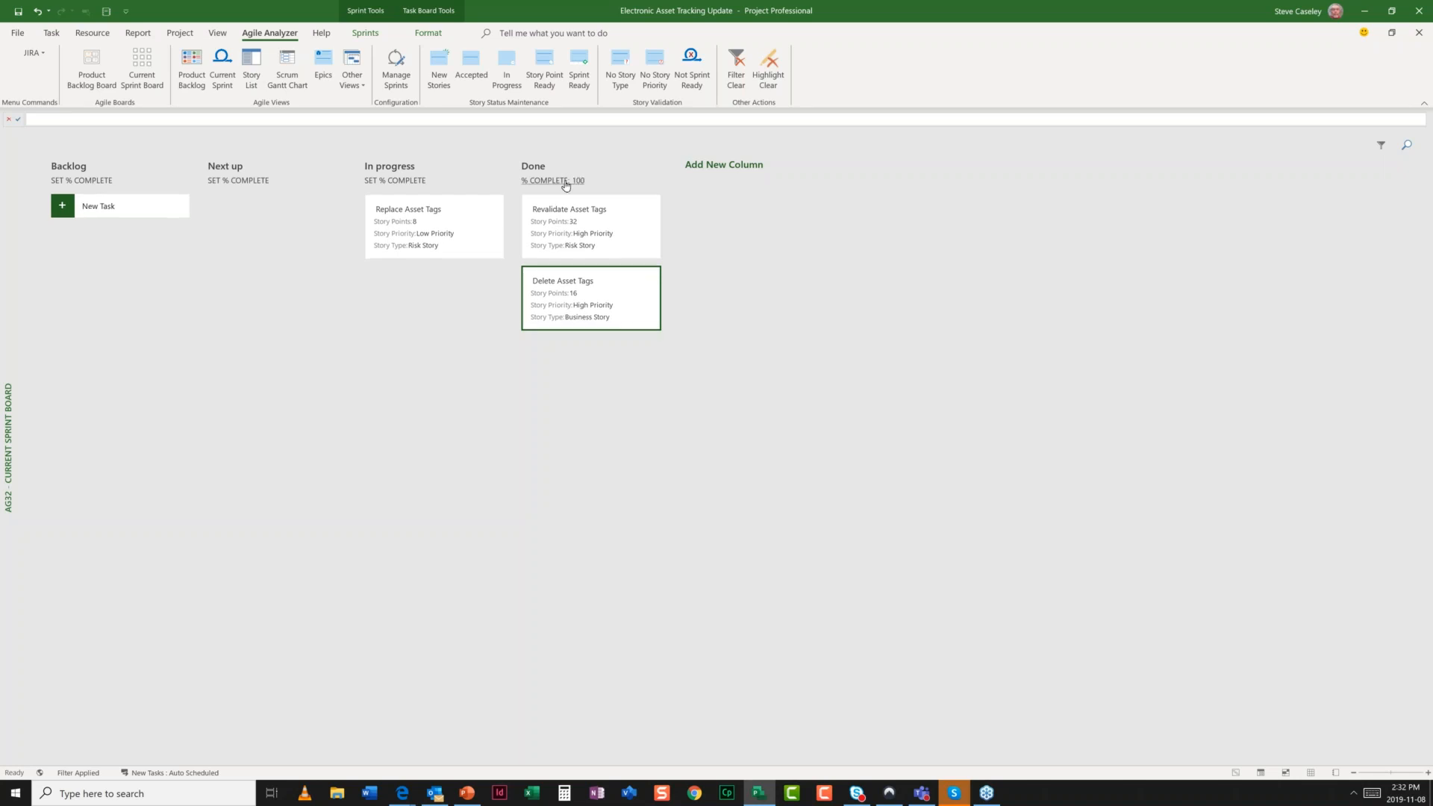
- Set the In progress column to 50% complete, leaving Replace Asset Tags in In progress
drag(412, 221, 568, 359)
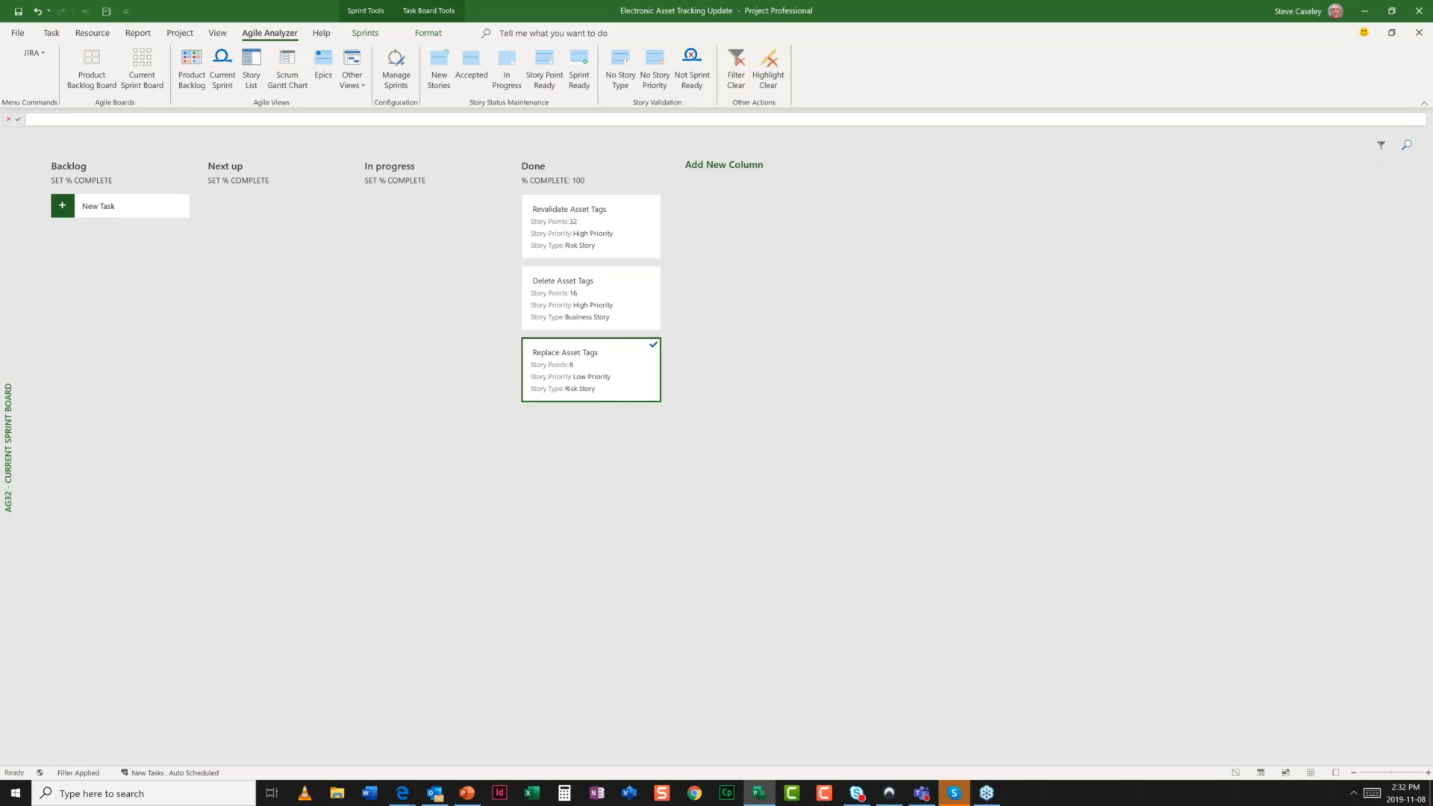
click(398, 185)
text(50)
click(563, 221)
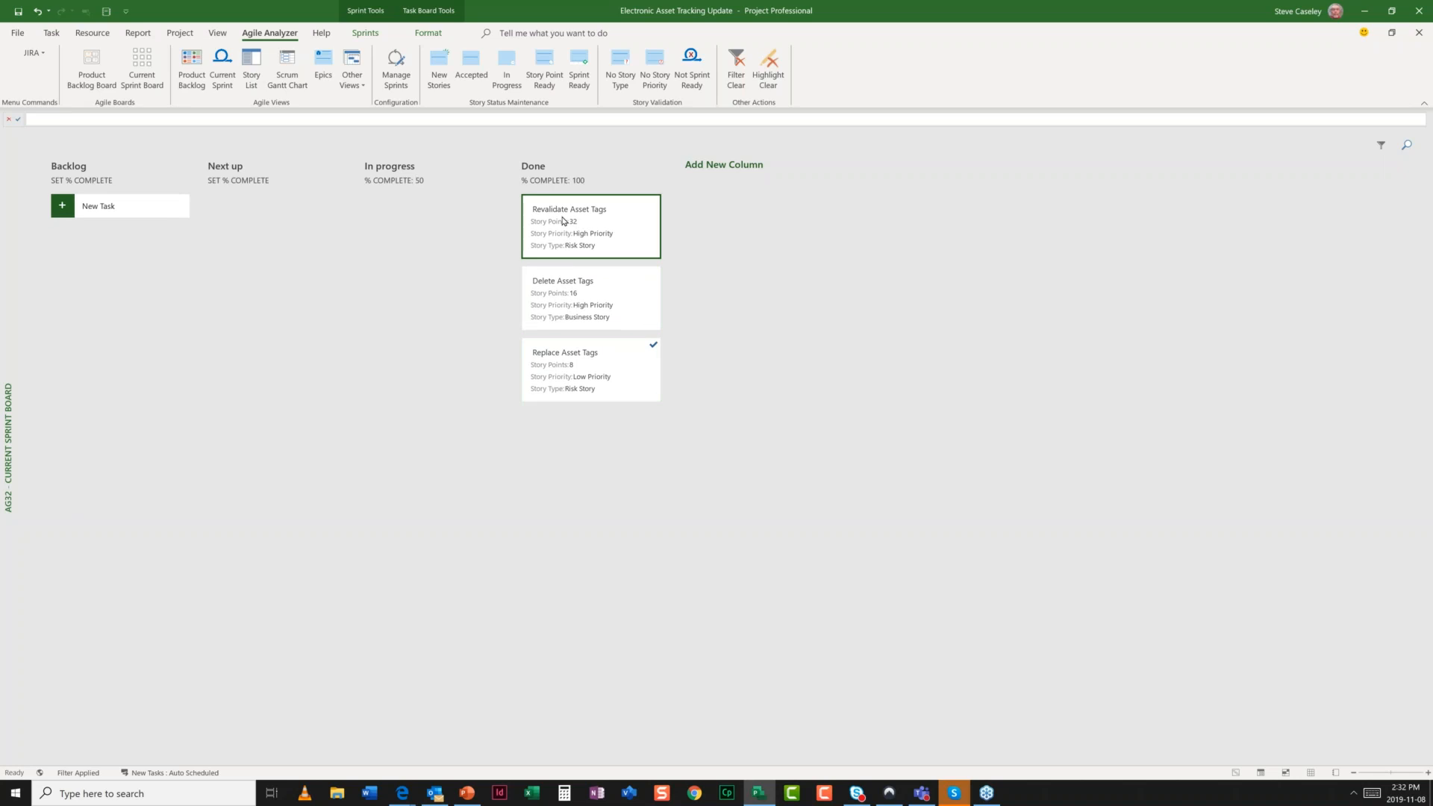
mouse_move(563, 221)
mouse_down()
mouse_move(523, 224)
mouse_move(568, 221)
mouse_up()
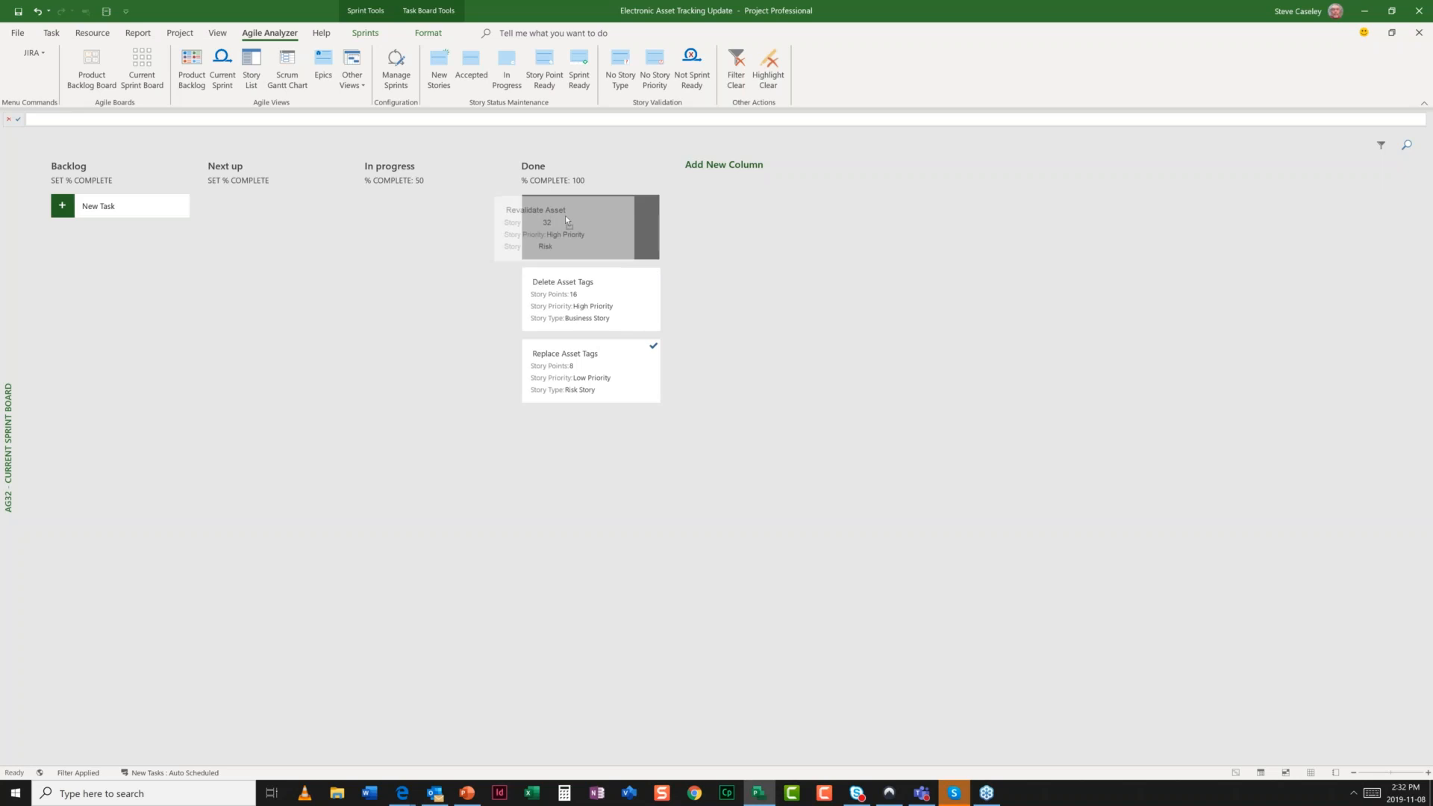
drag(566, 215, 566, 216)
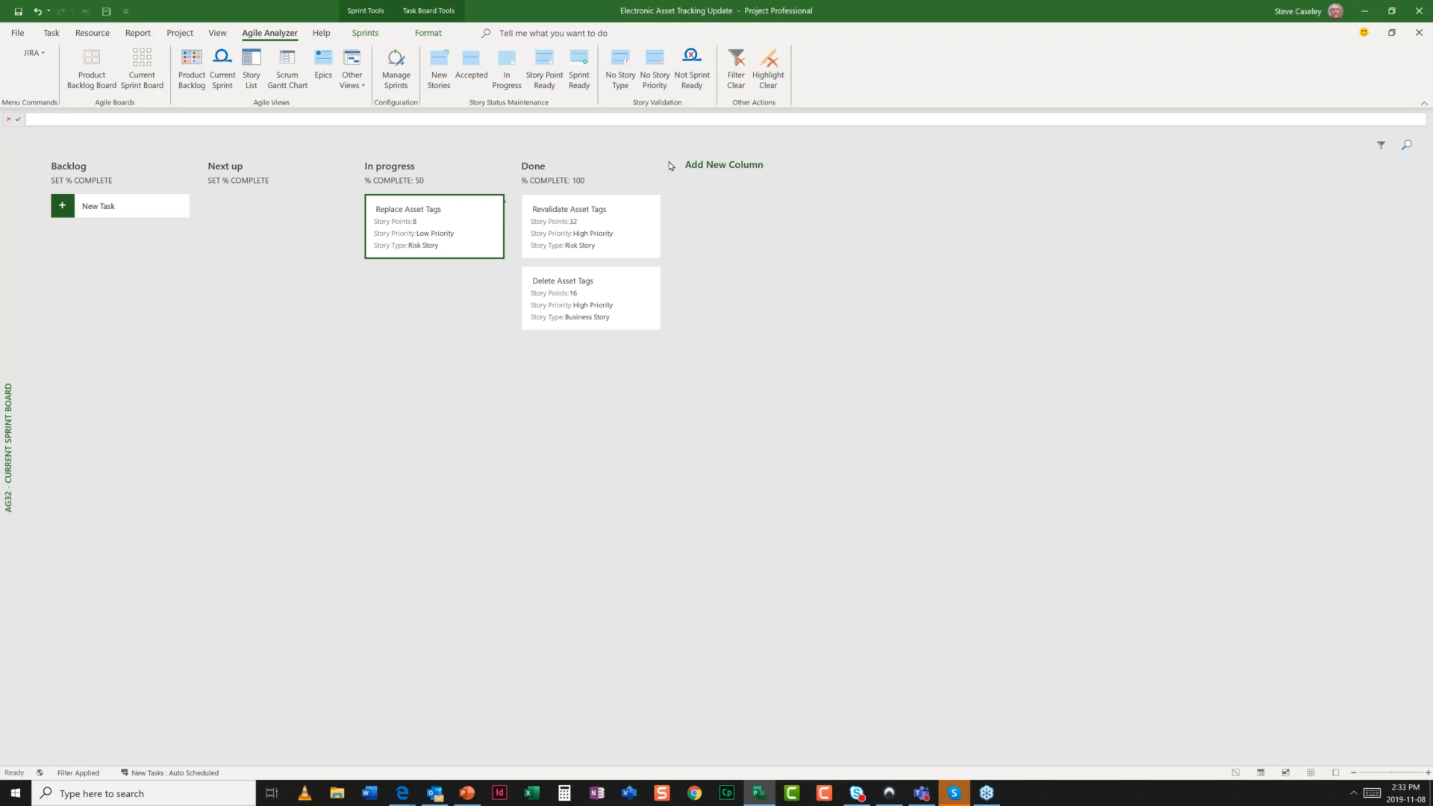
- Add a new board column named QA and move it just before Done
click(716, 167)
text(QA)
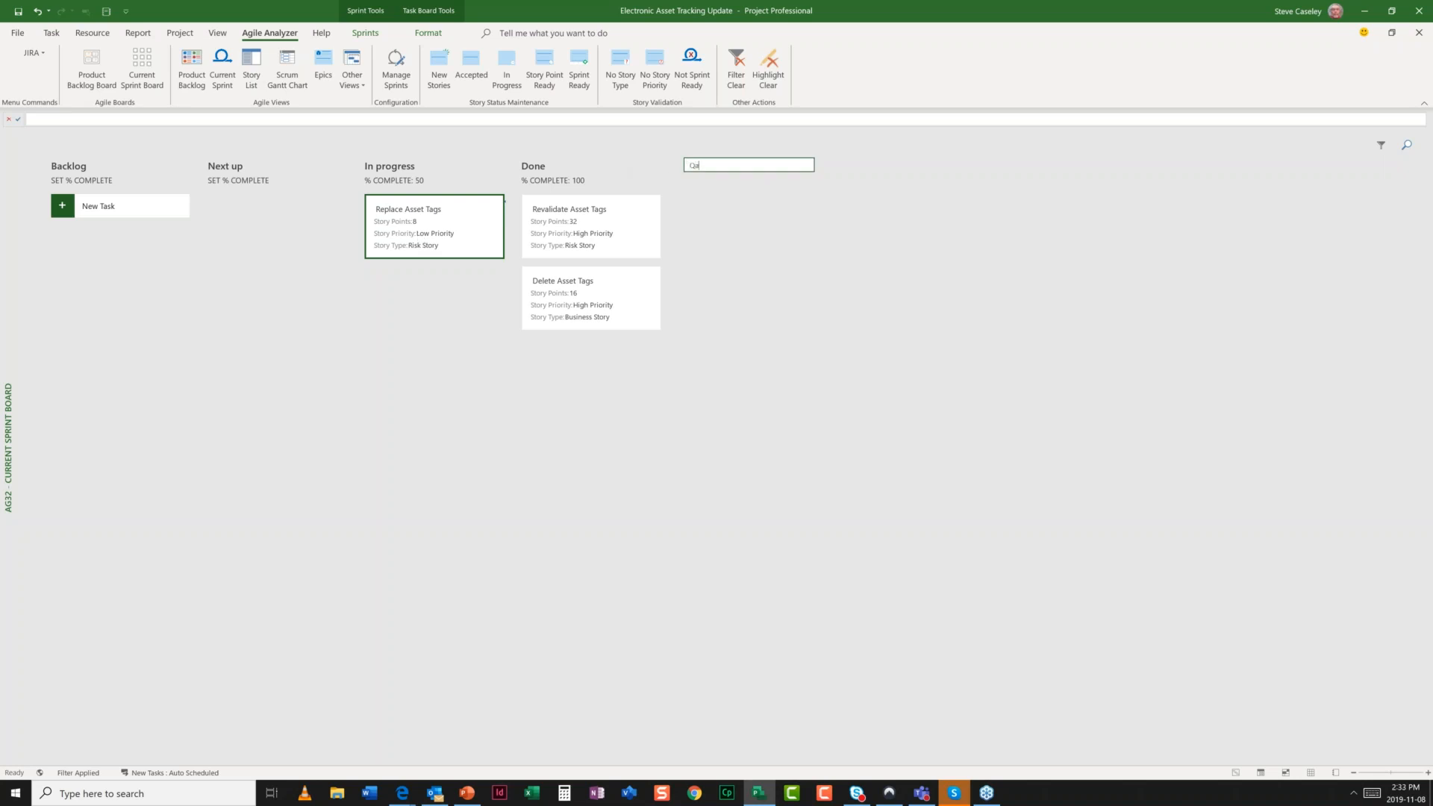
key(Return)
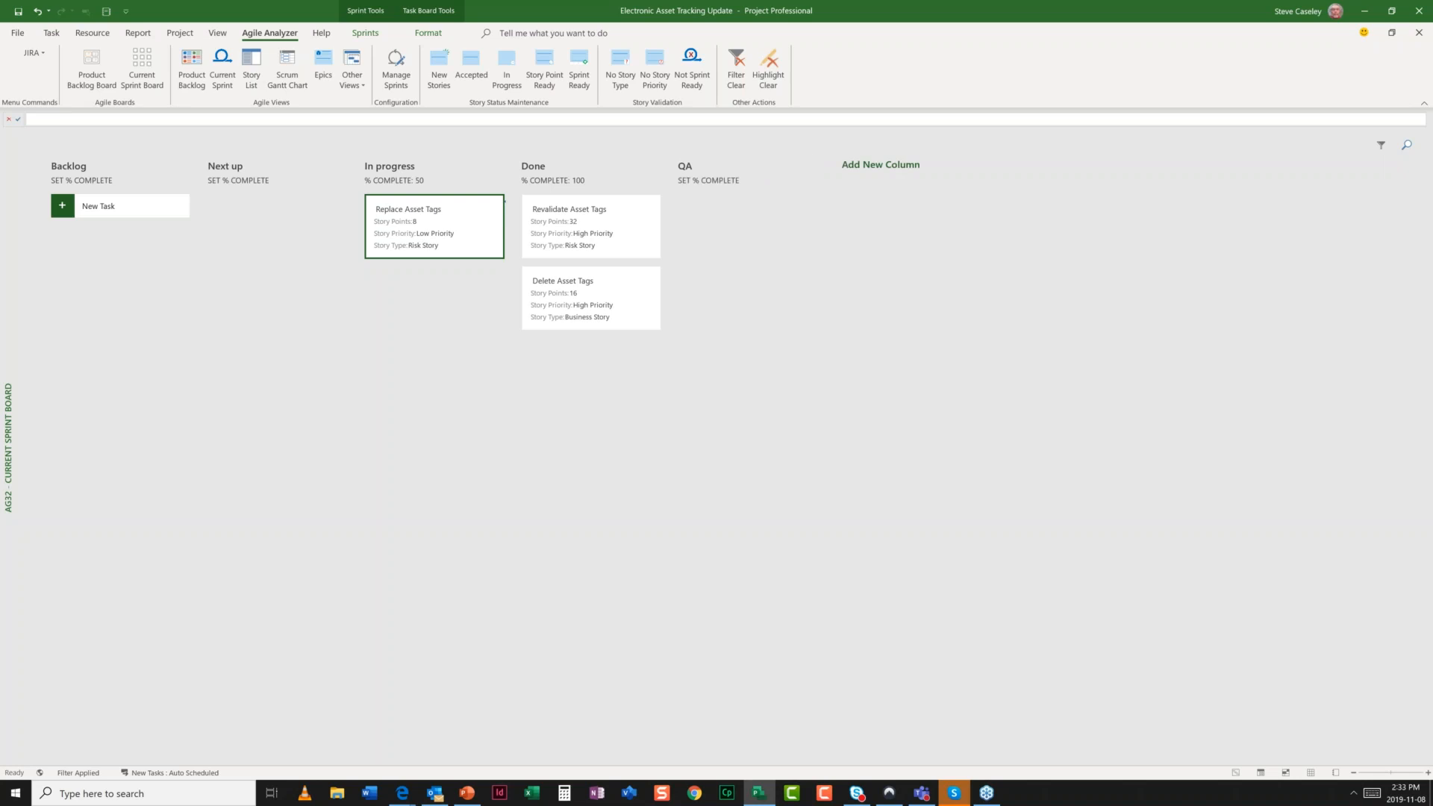
right_click(713, 164)
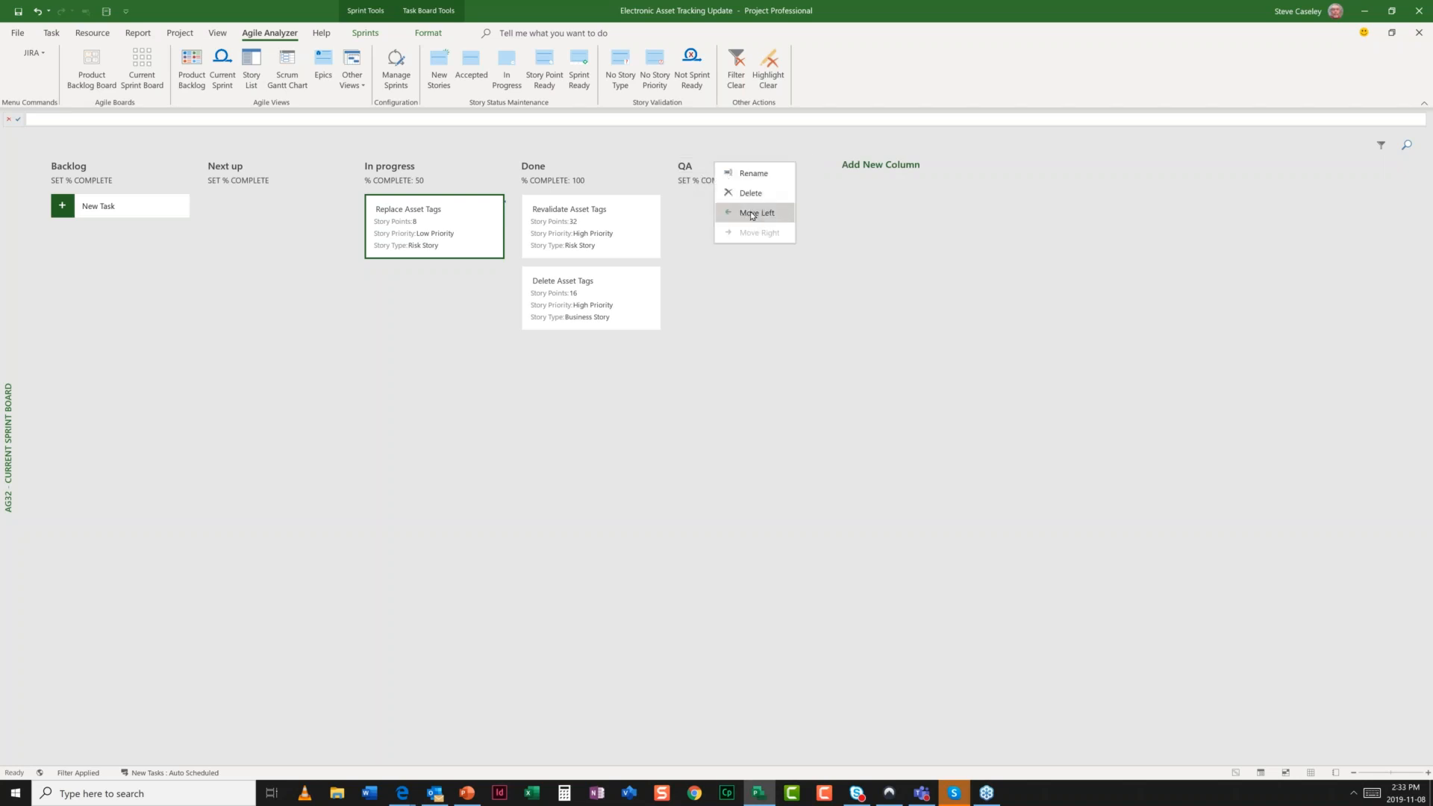
click(750, 212)
- Set the QA column to 75% complete and place Replace Asset Tags in it
click(560, 182)
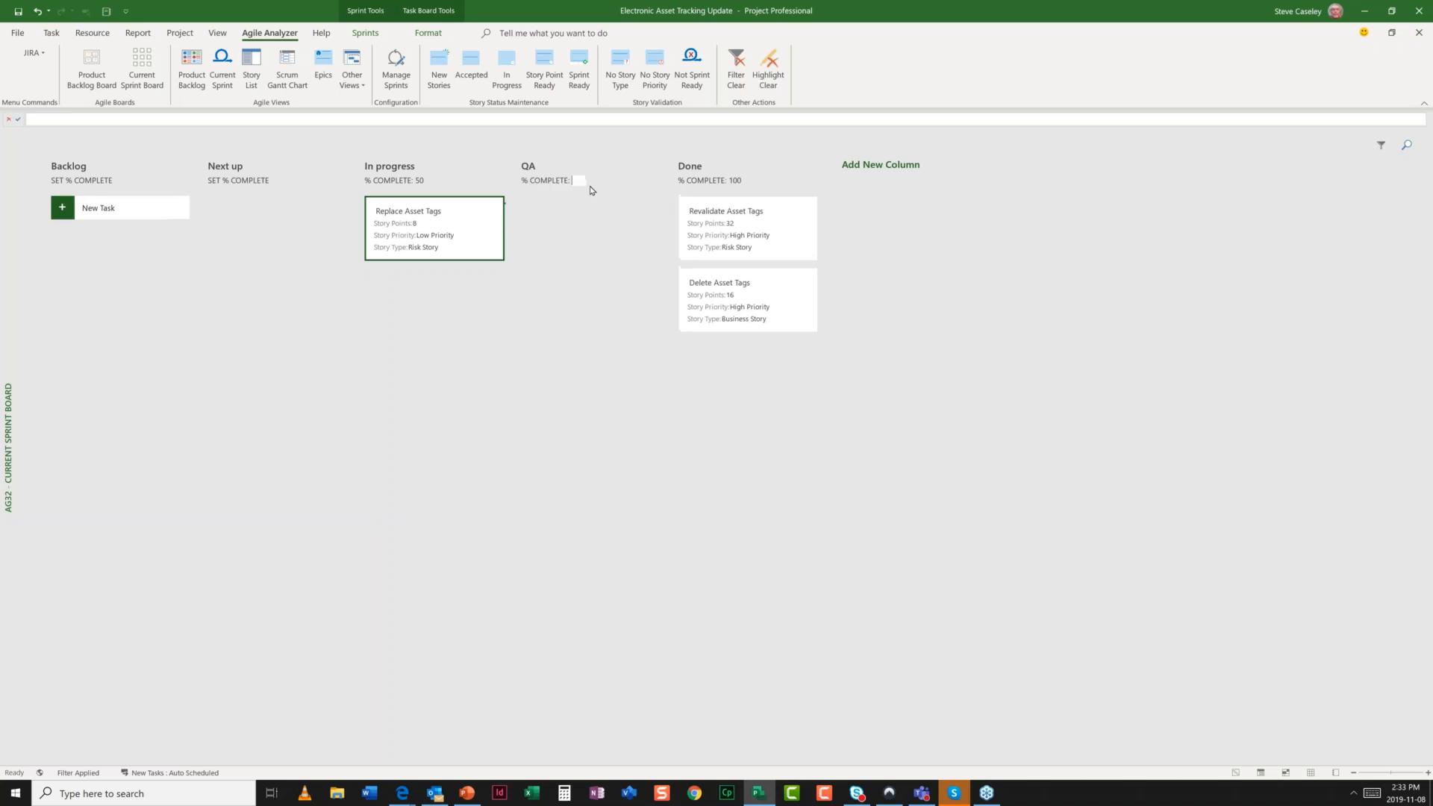
text(75)
key(Return)
drag(429, 253, 587, 247)
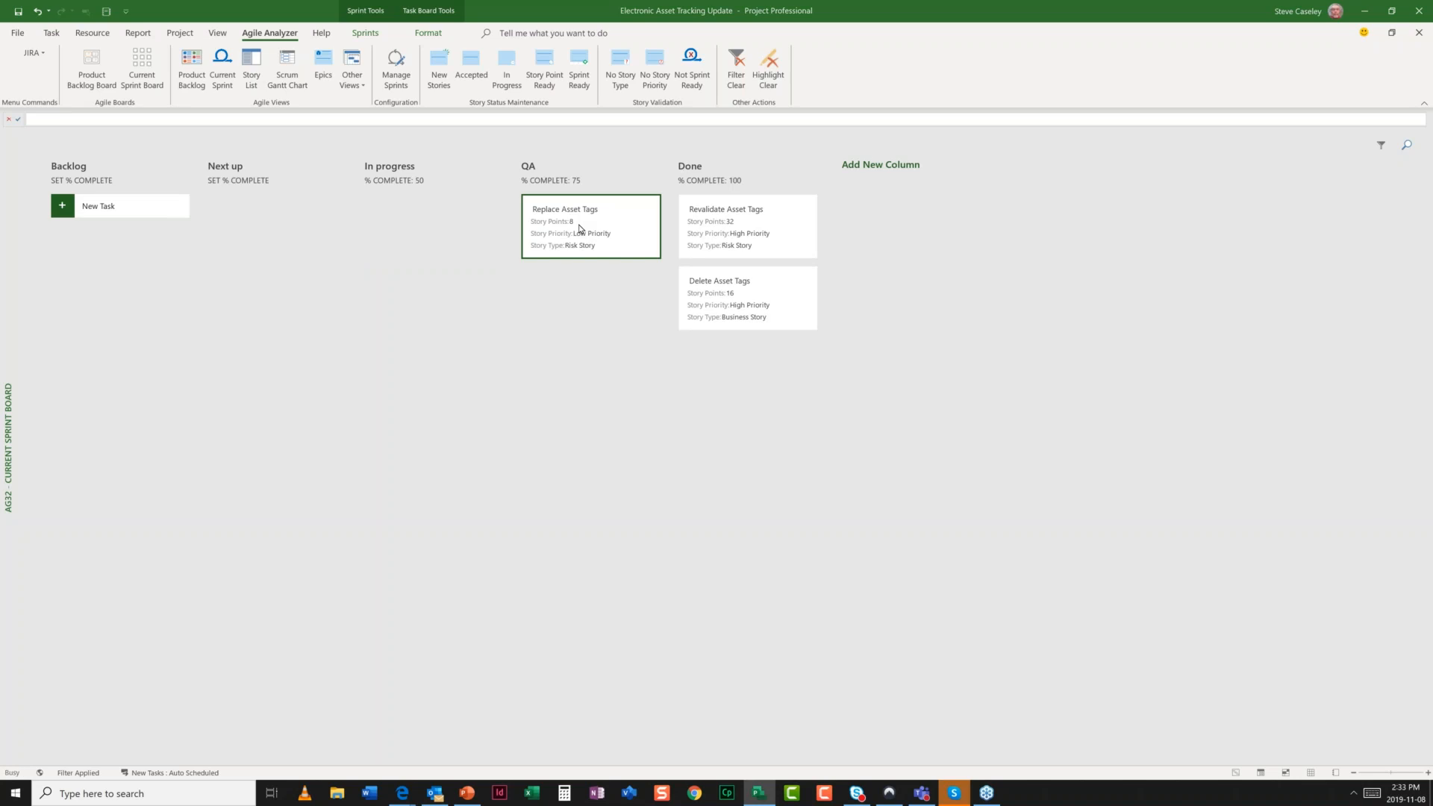
double_click(580, 228)
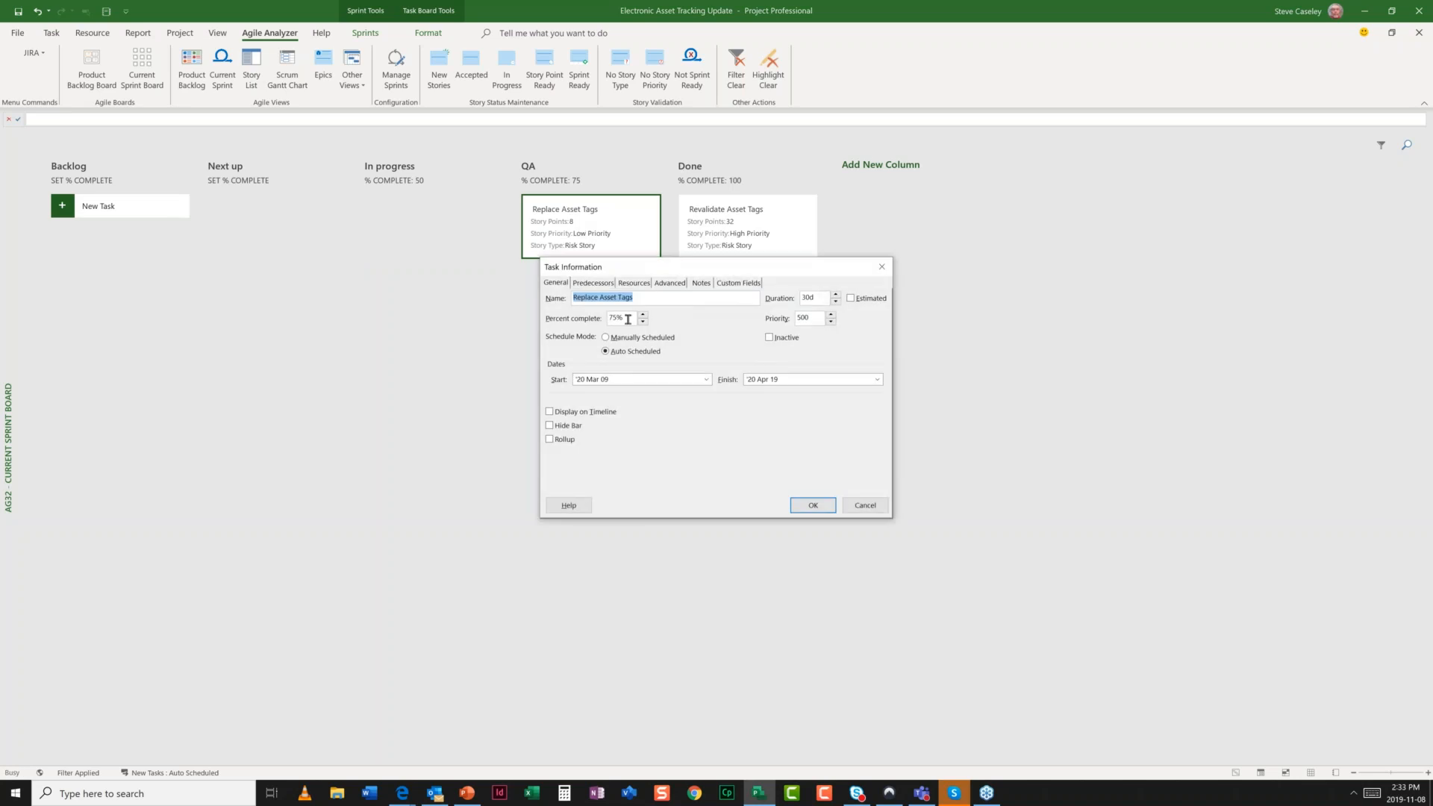
- Close Replace Asset Tags' details unchanged and move its card into Done
click(864, 506)
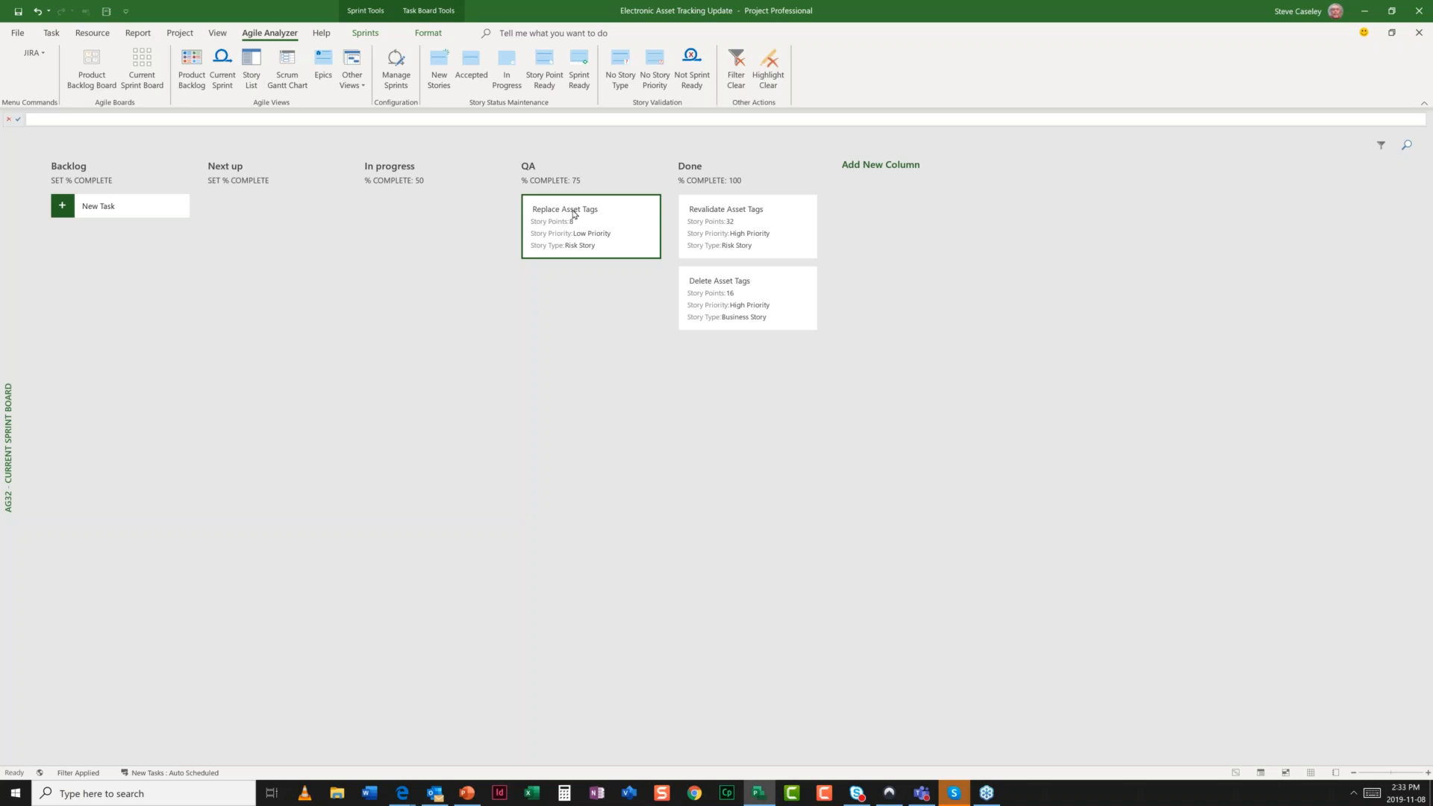
drag(573, 214, 701, 351)
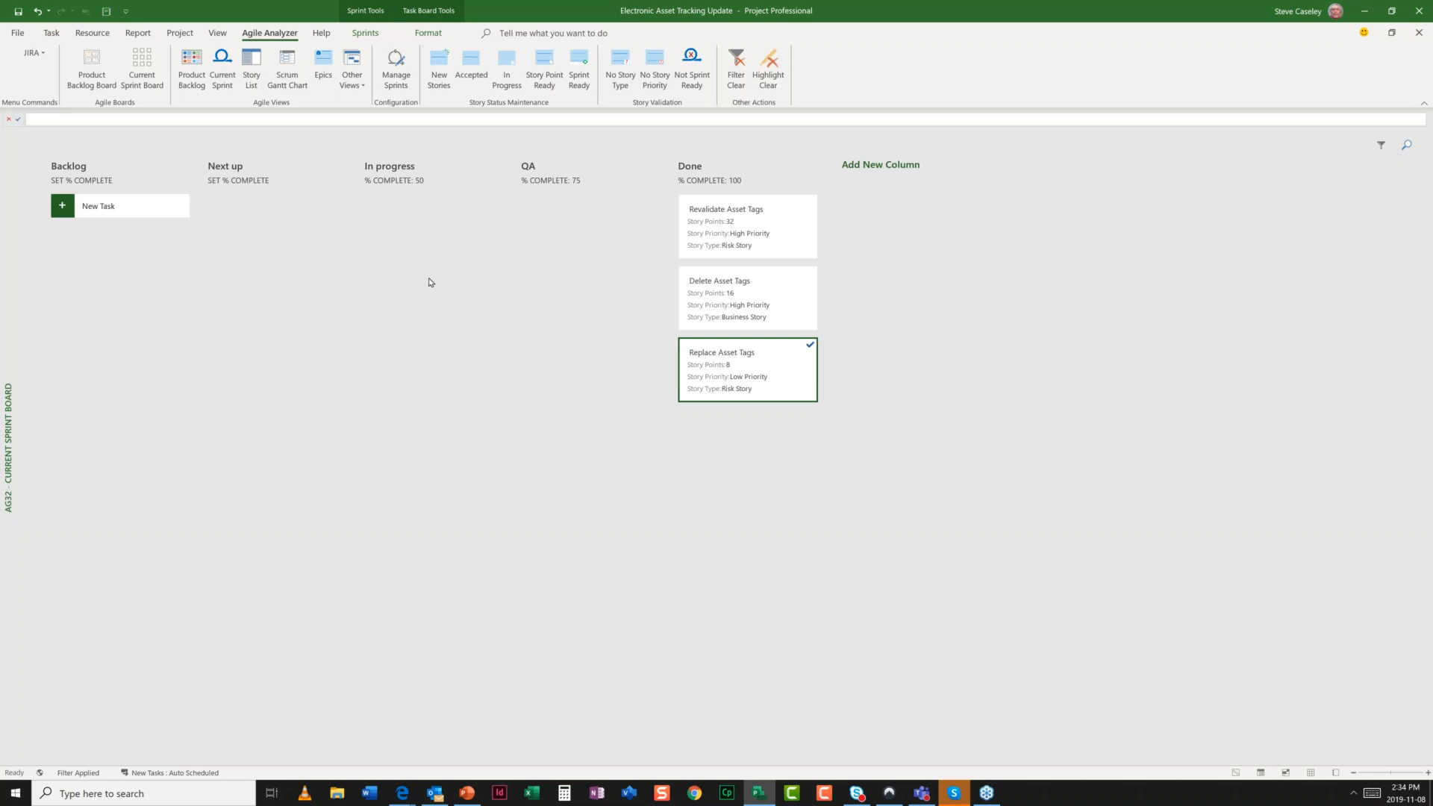
- Cycle through Product Backlog, Current Sprint and both boards, ending on the AG33 Story List
click(191, 66)
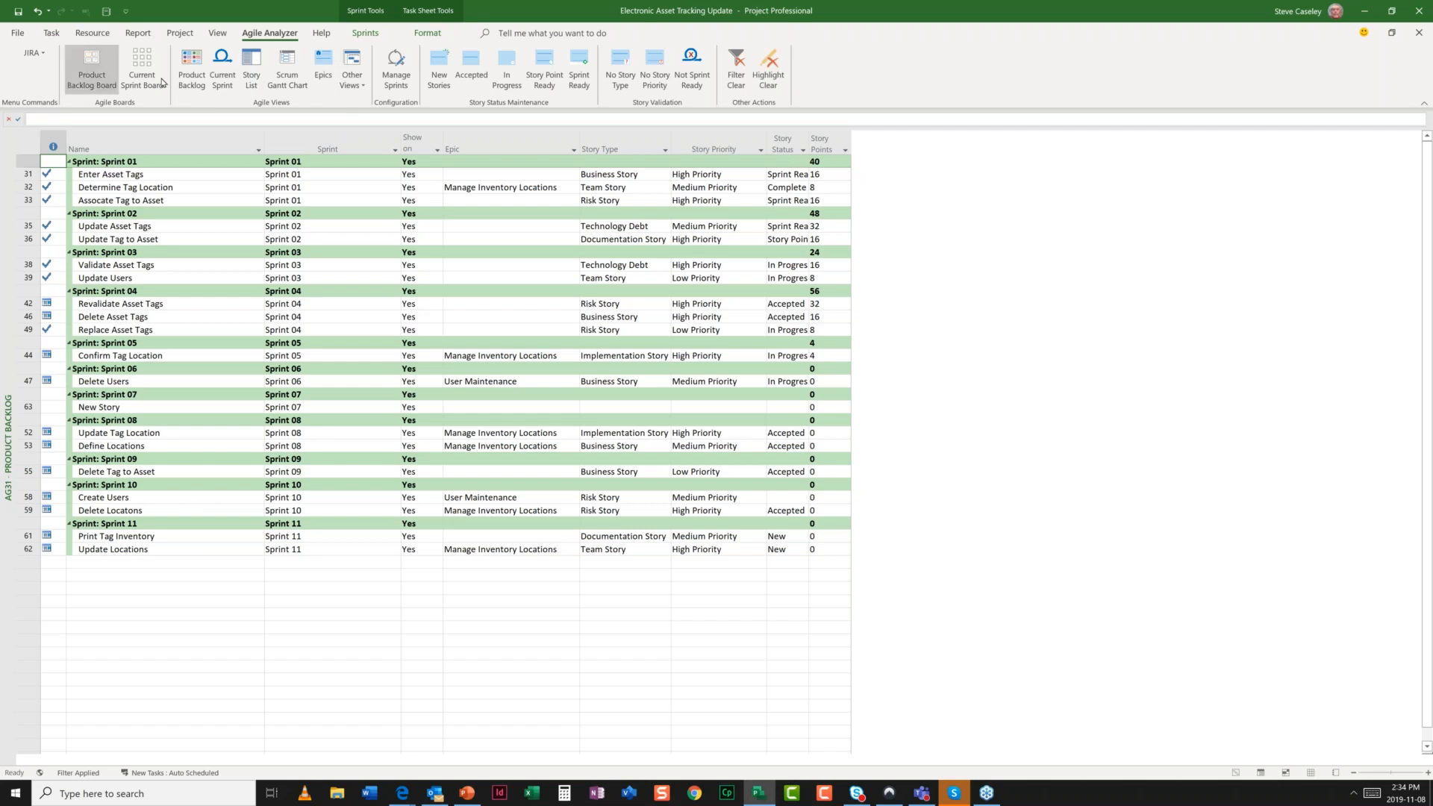
click(221, 84)
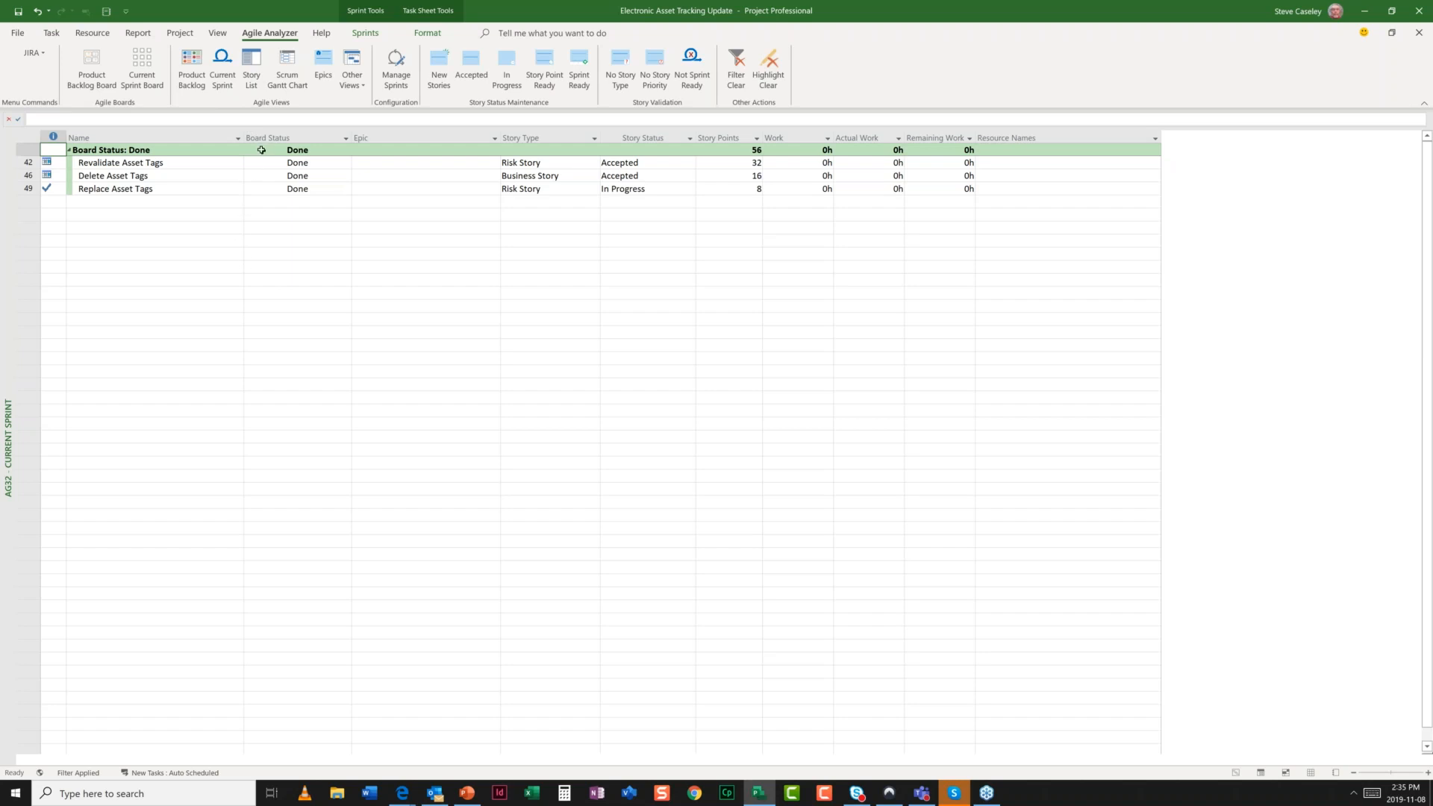
click(104, 84)
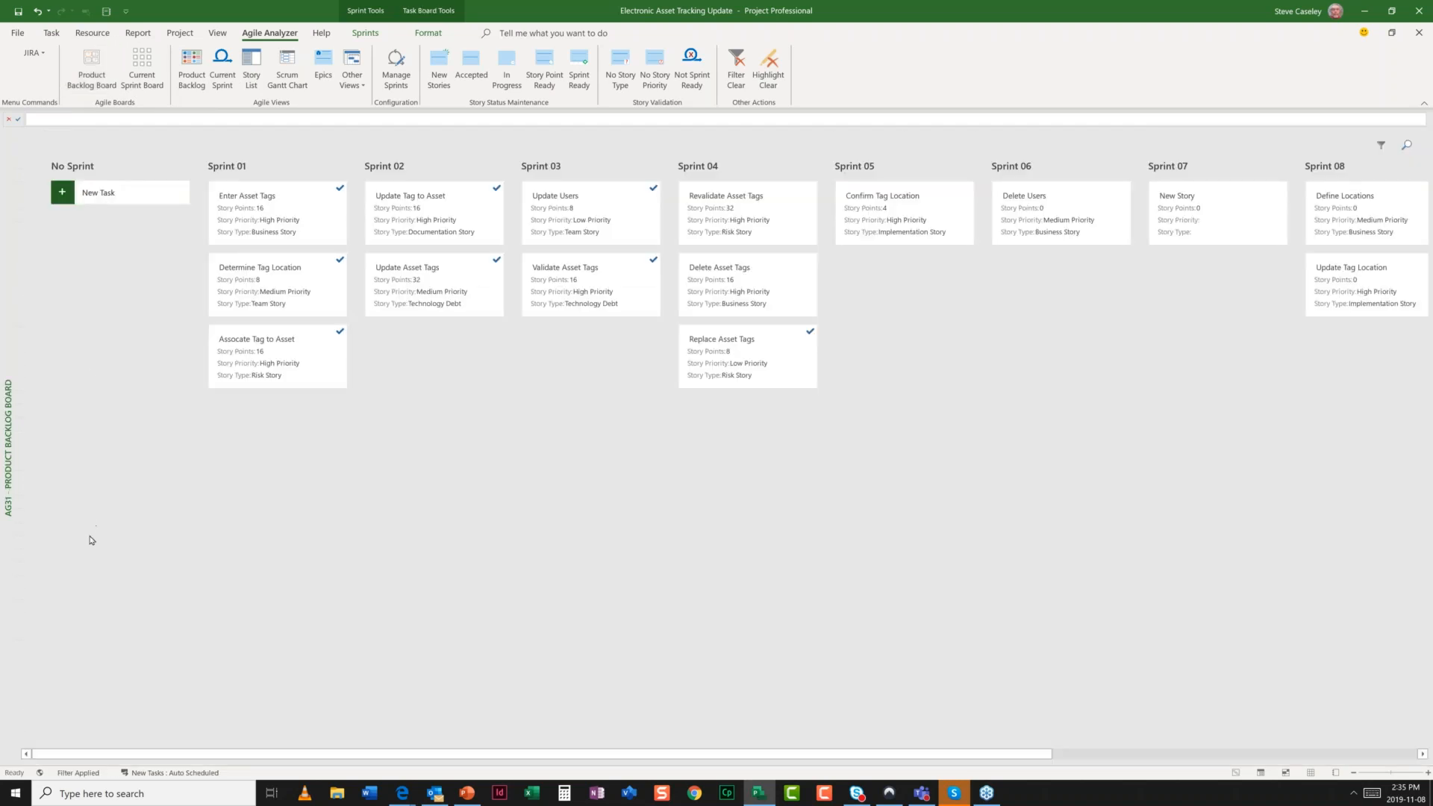
click(138, 78)
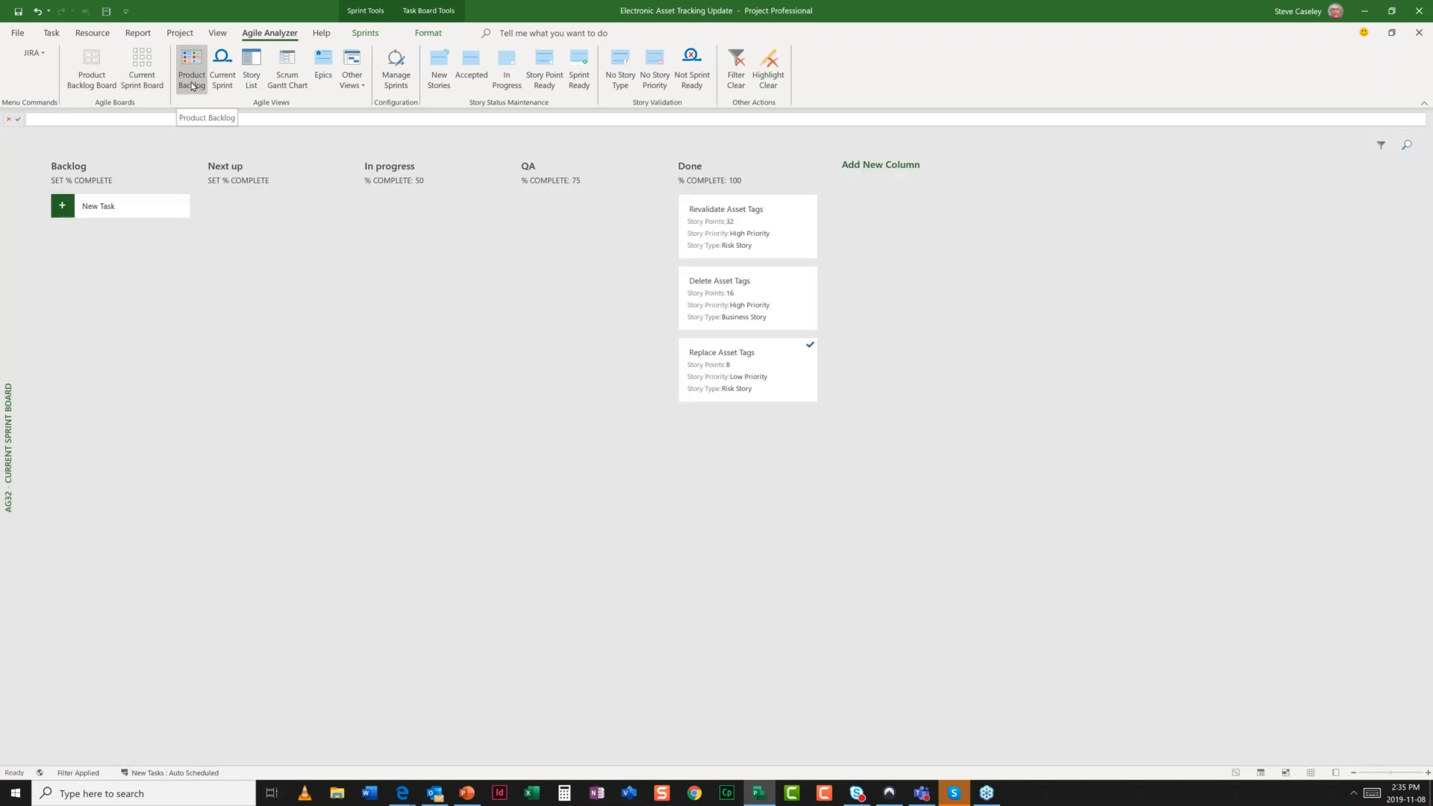
click(192, 82)
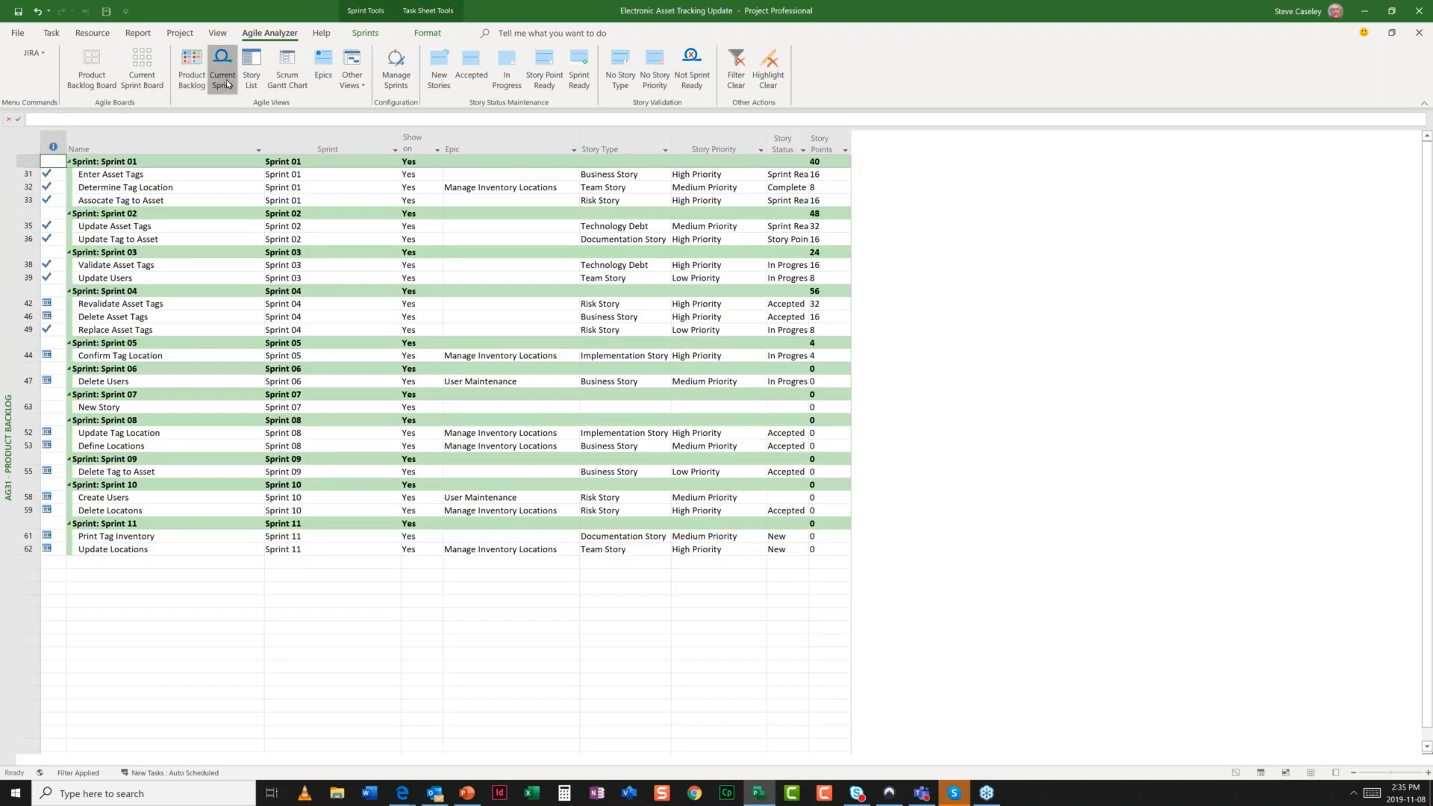
click(227, 79)
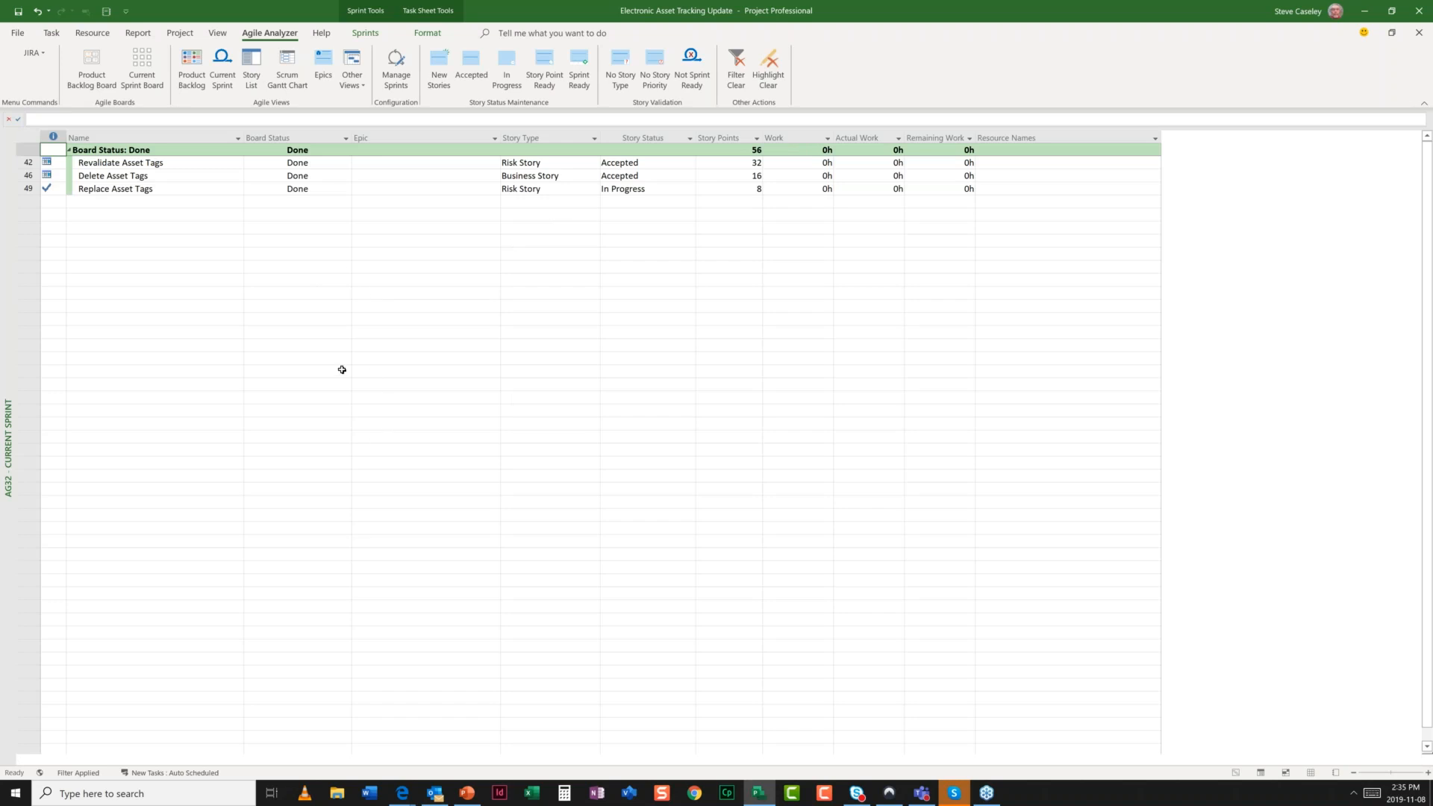
click(256, 66)
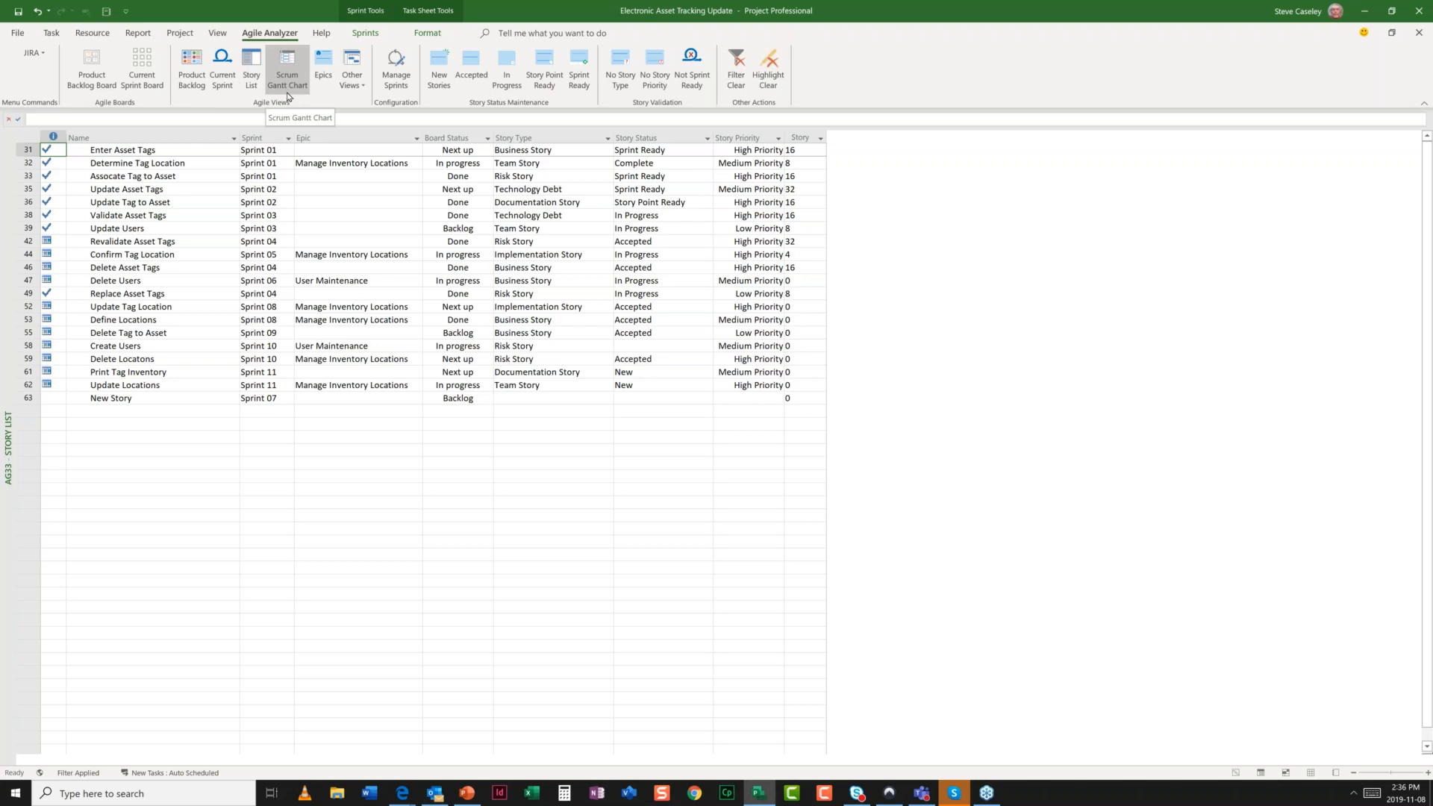
- View stories grouped by epic (AG35), then switch to the AG34 Scrum Gantt Chart
click(322, 80)
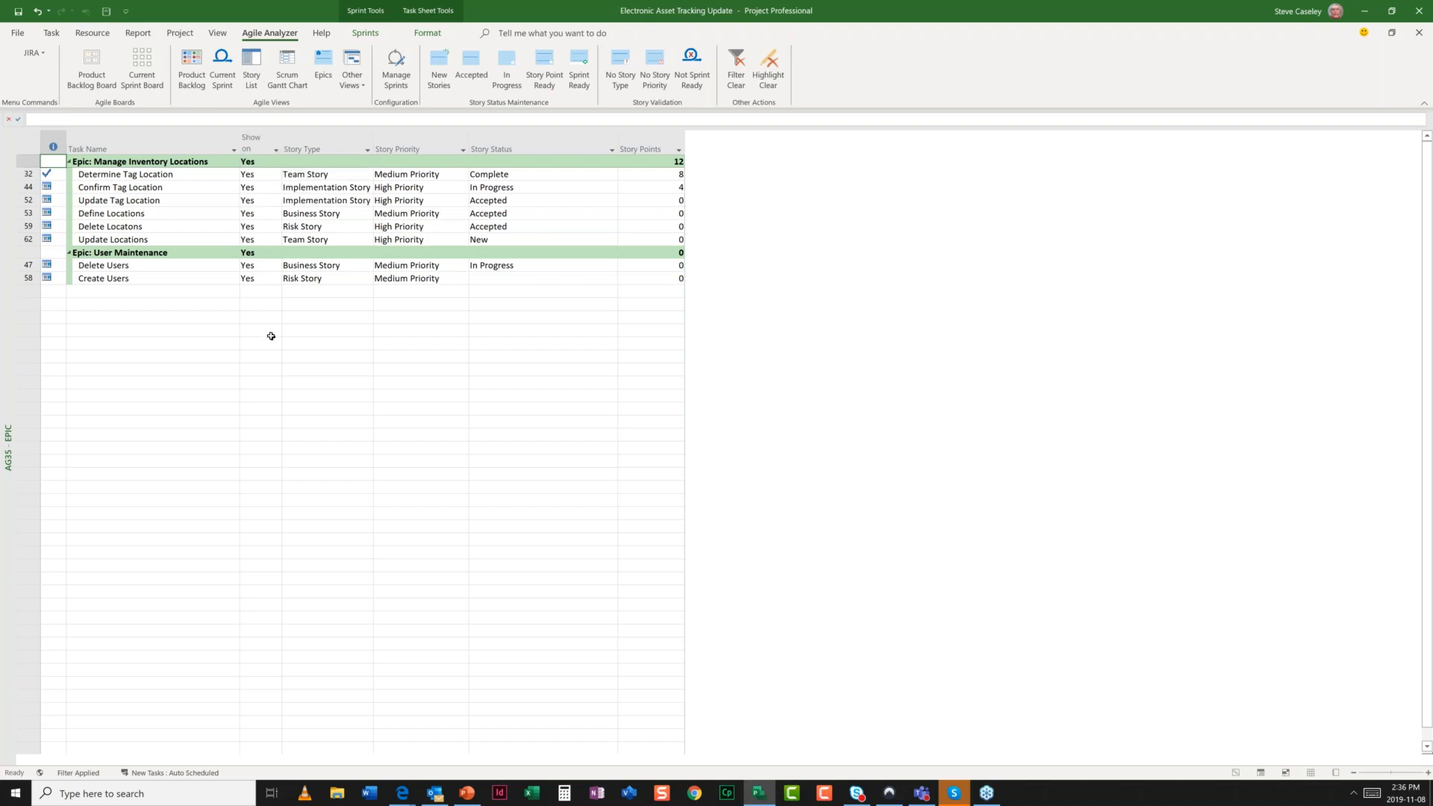
click(287, 69)
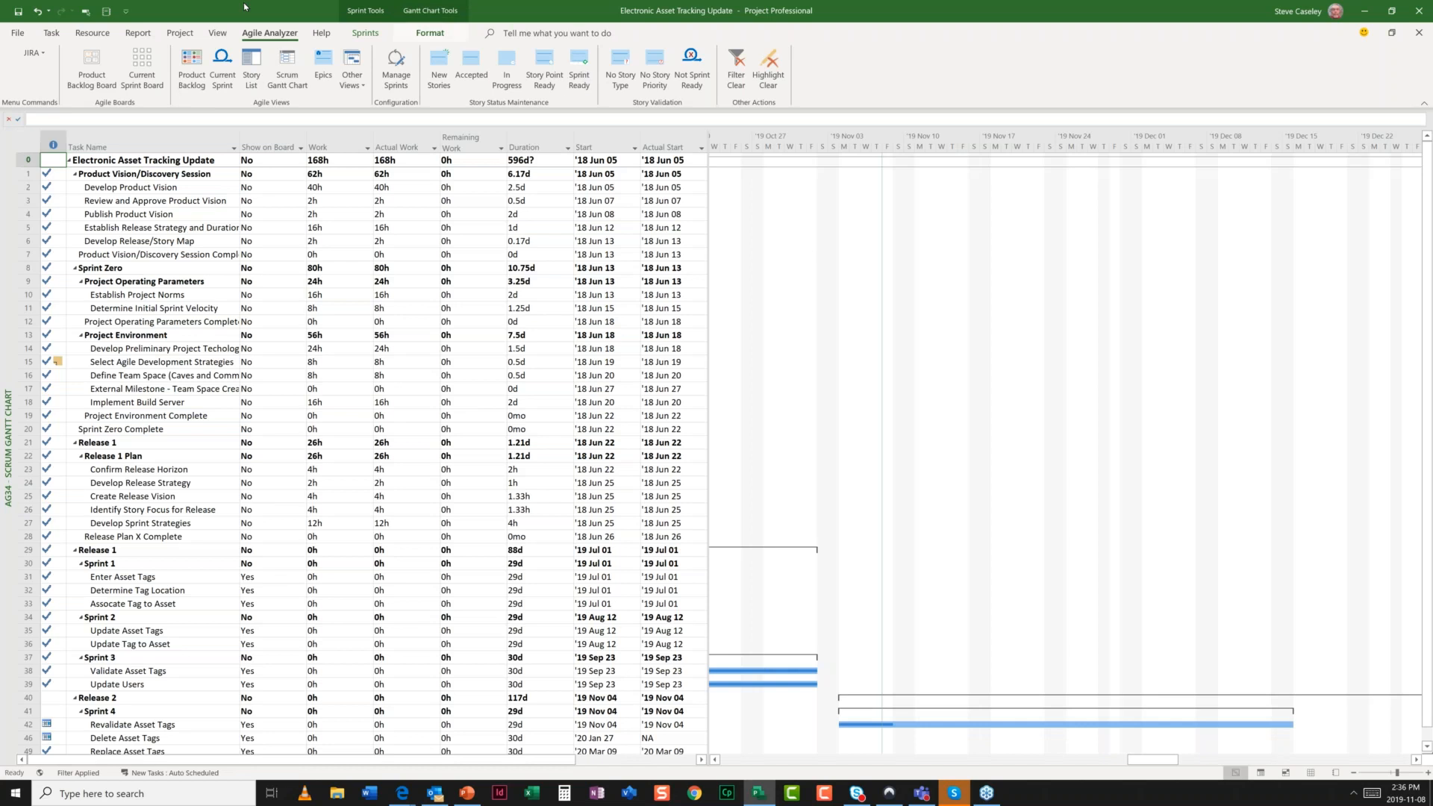
click(88, 13)
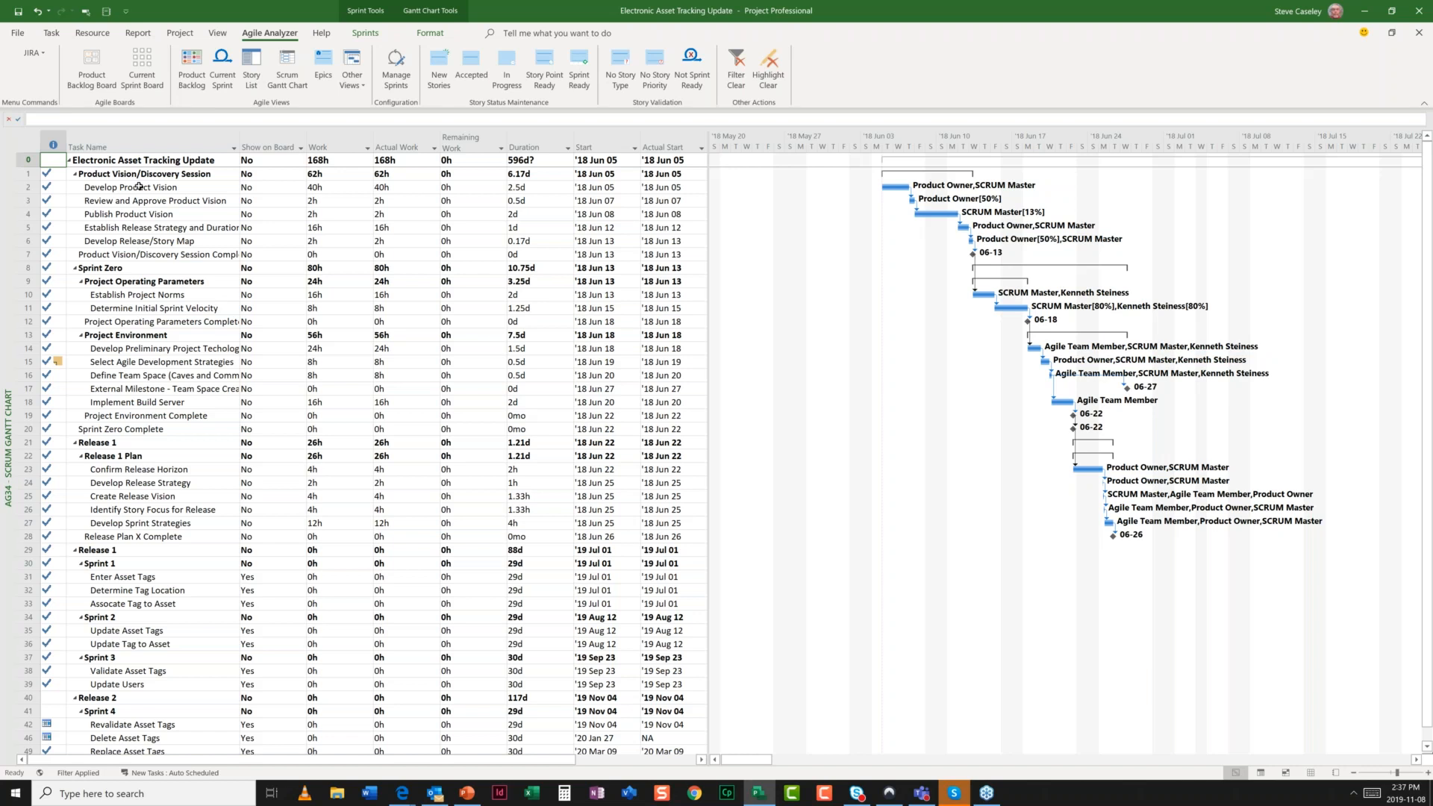
drag(139, 187, 148, 253)
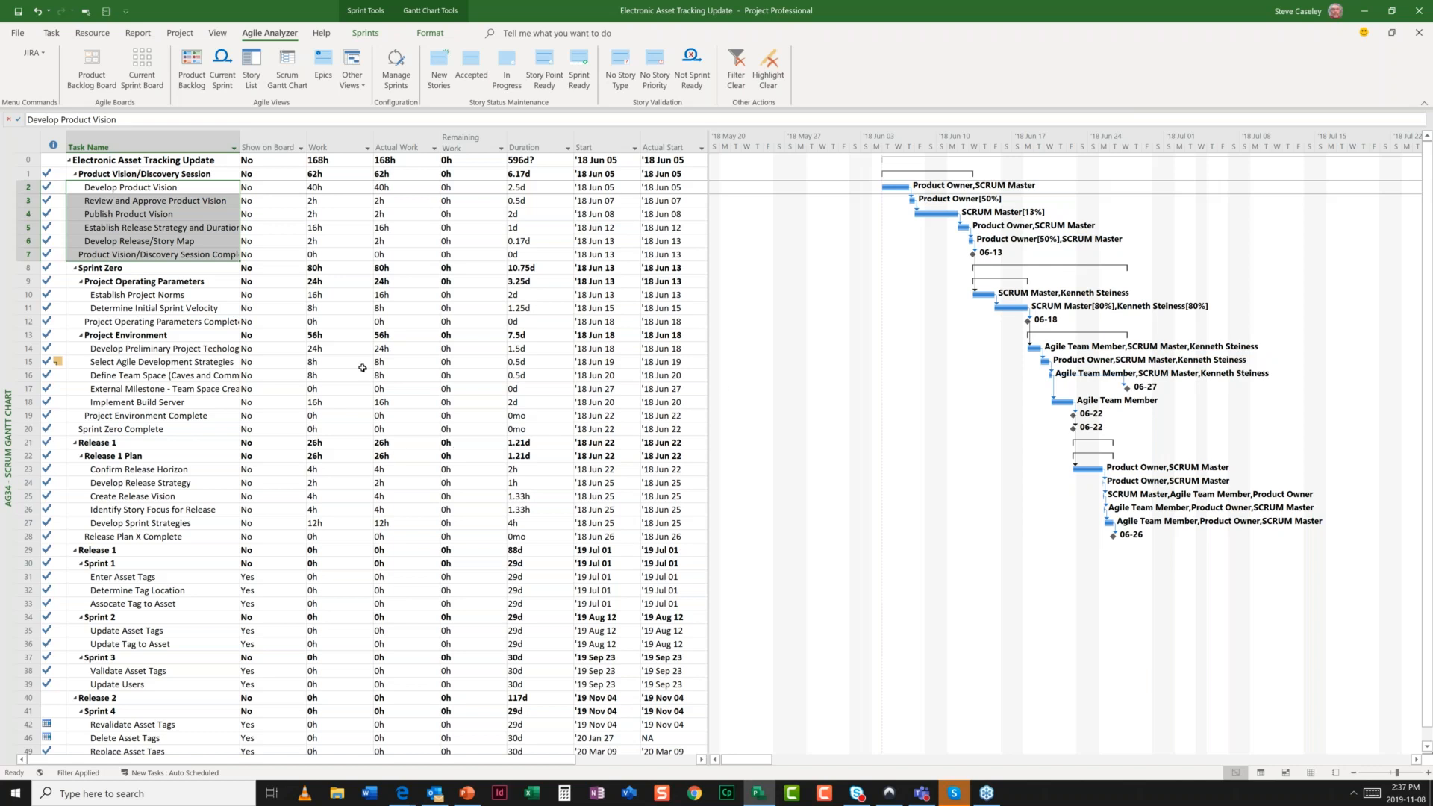
click(169, 174)
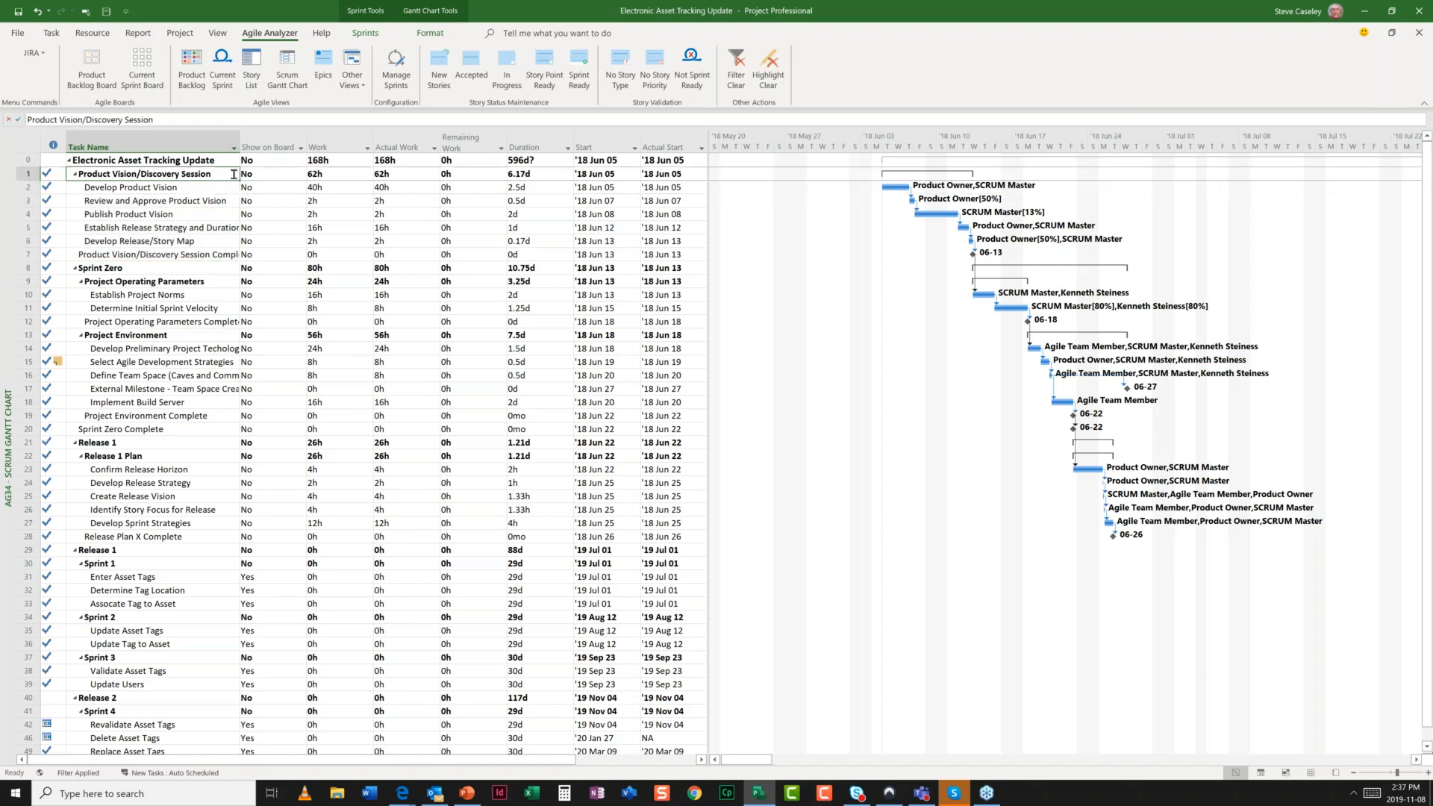
drag(228, 174, 227, 563)
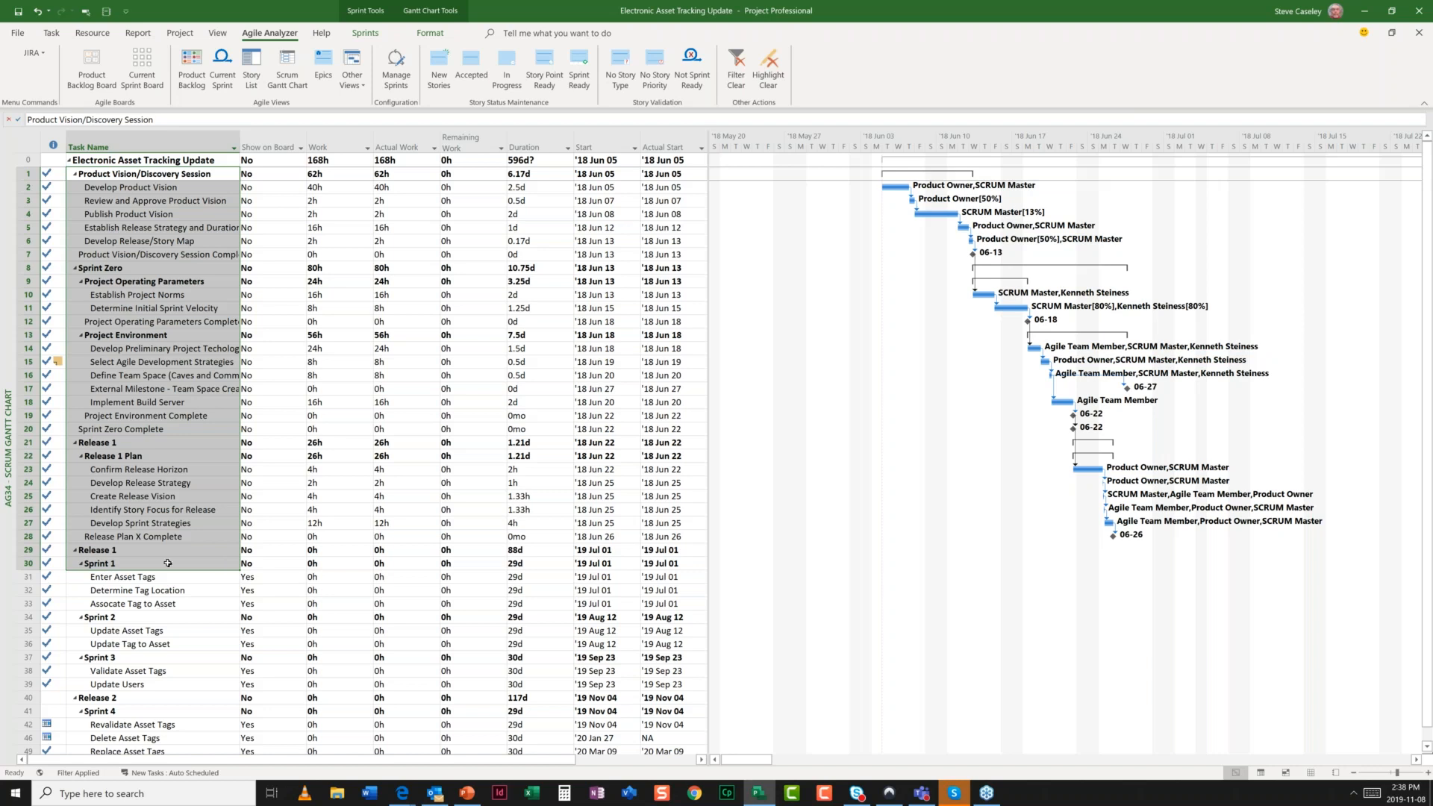
drag(172, 577, 180, 602)
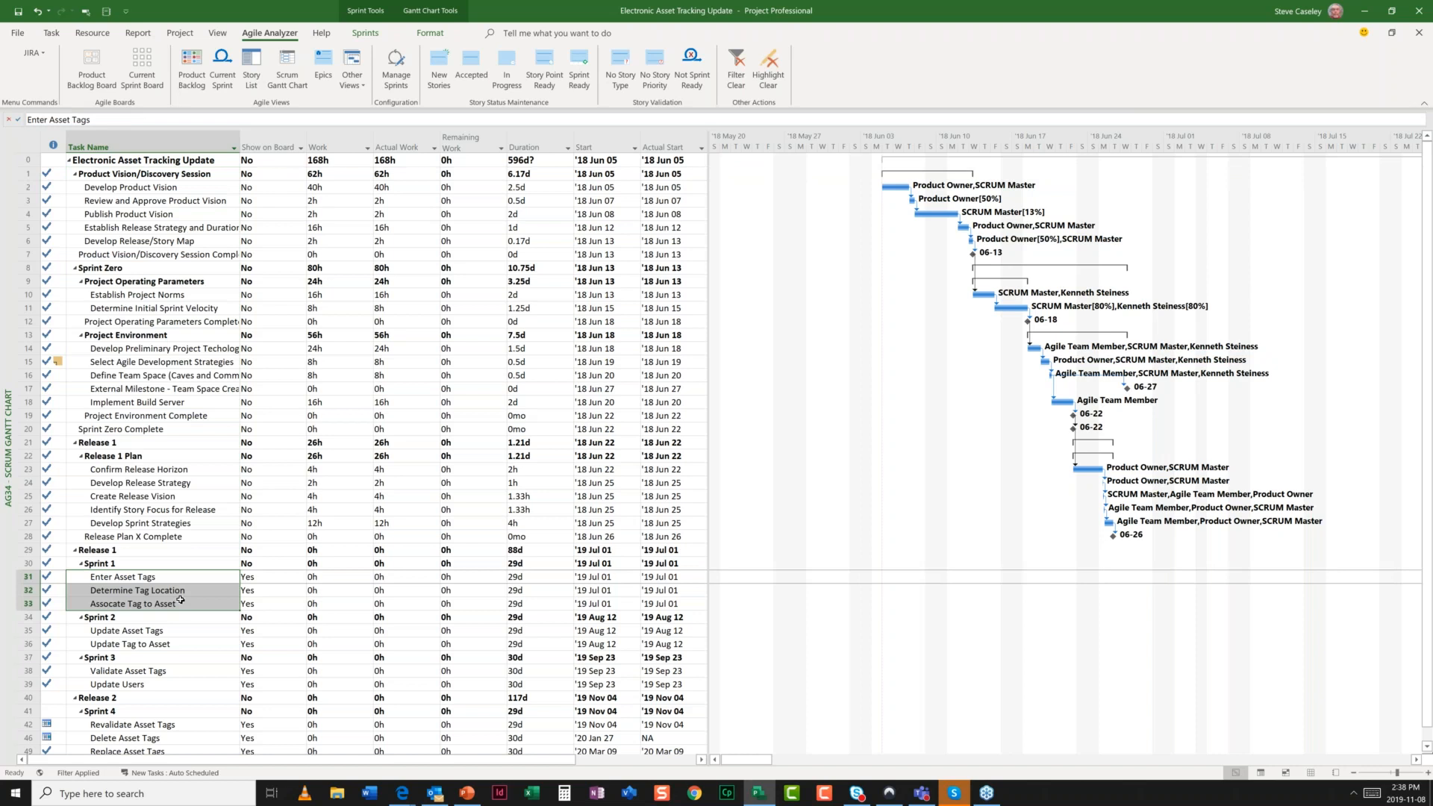
- Select the Show on Board cells (No rows 0–30, Yes rows 31–33) and open the Product Backlog Board
click(262, 163)
drag(263, 163, 262, 563)
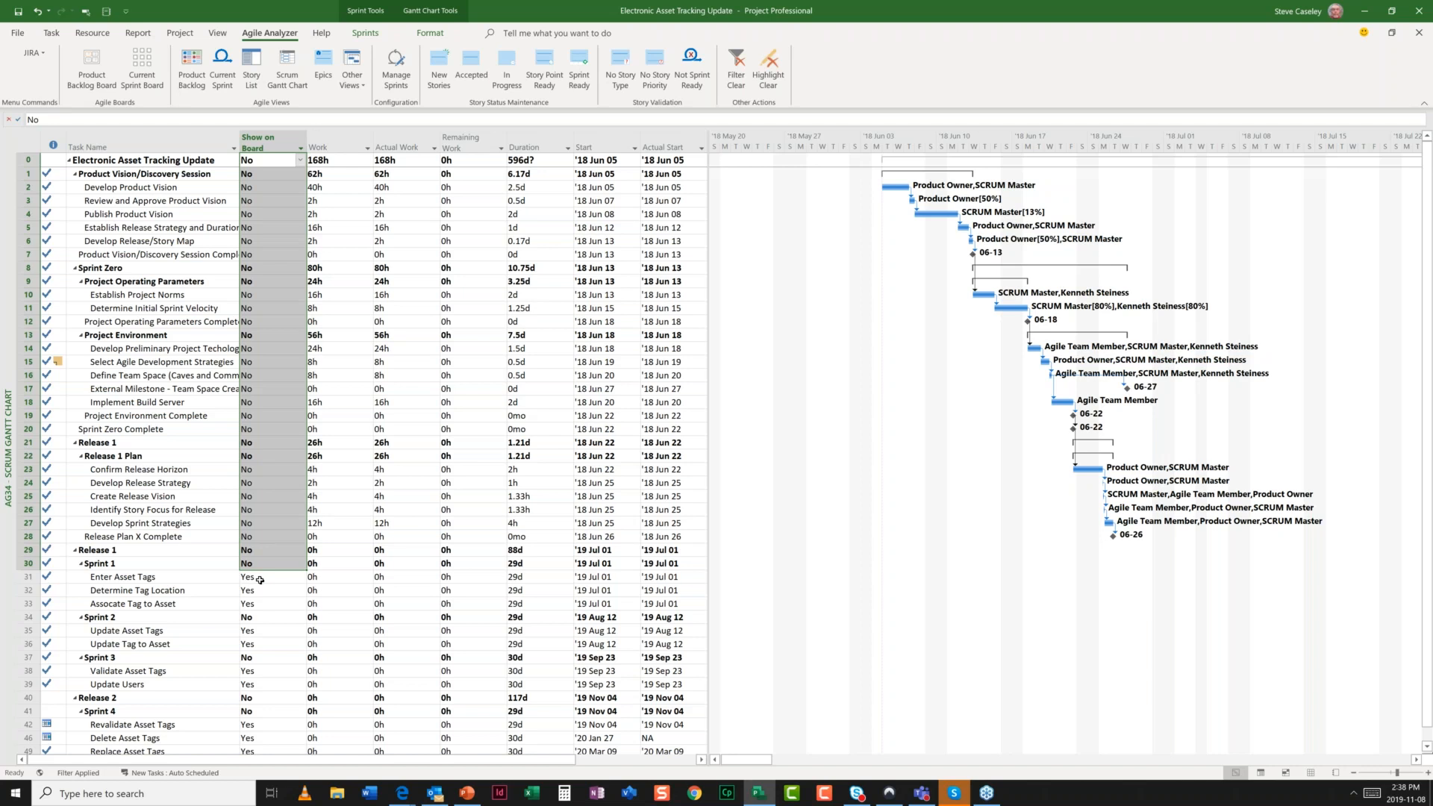
drag(260, 580, 262, 606)
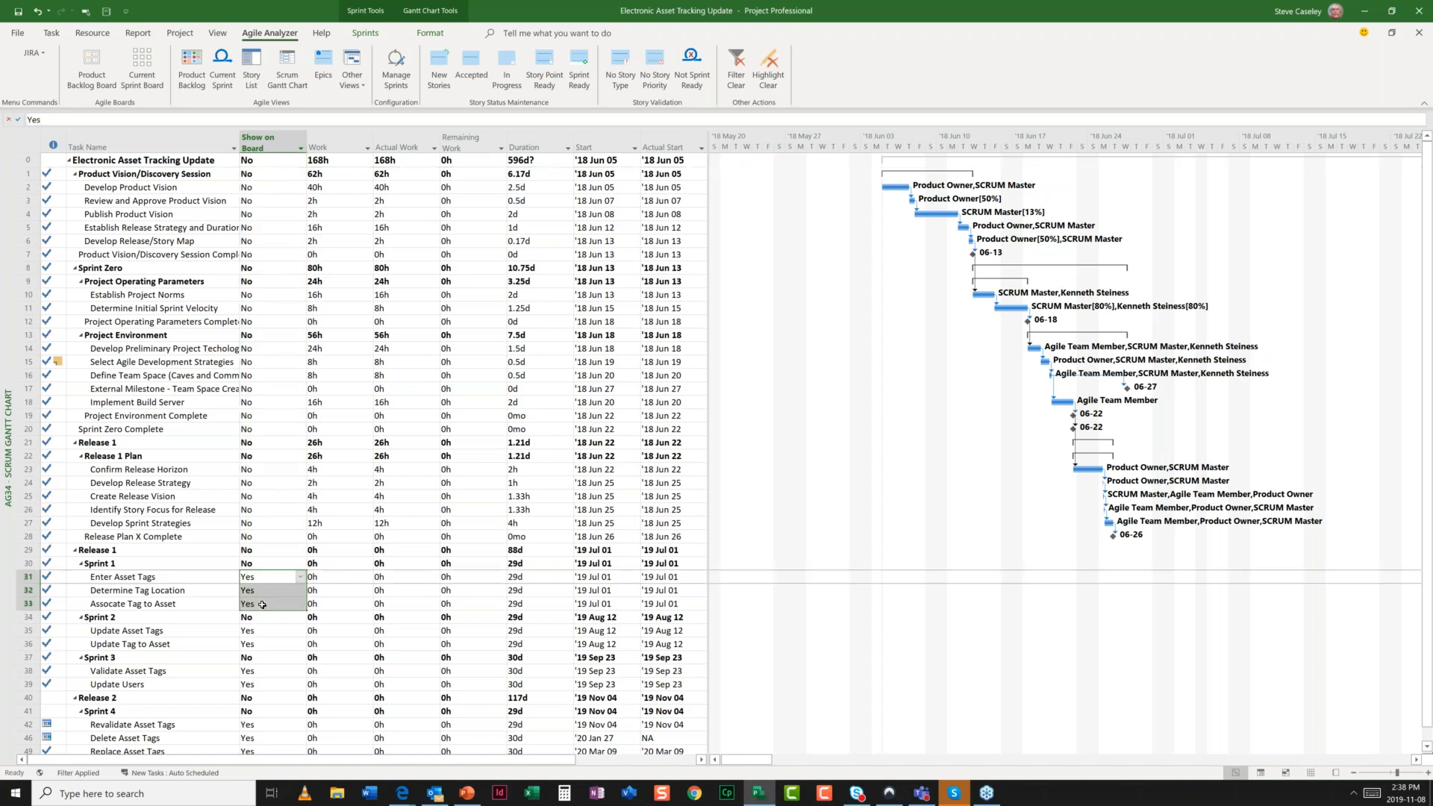
click(92, 71)
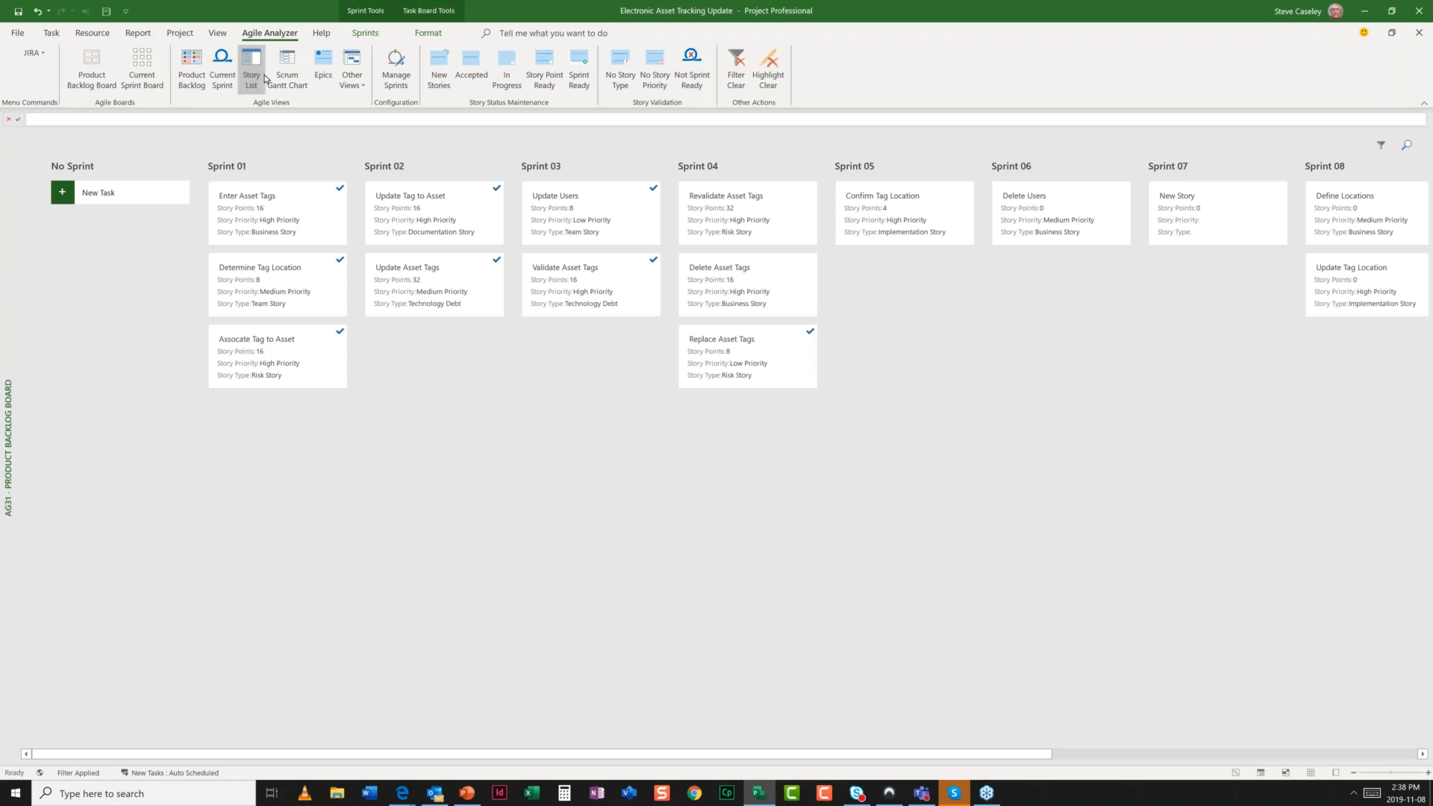
click(280, 76)
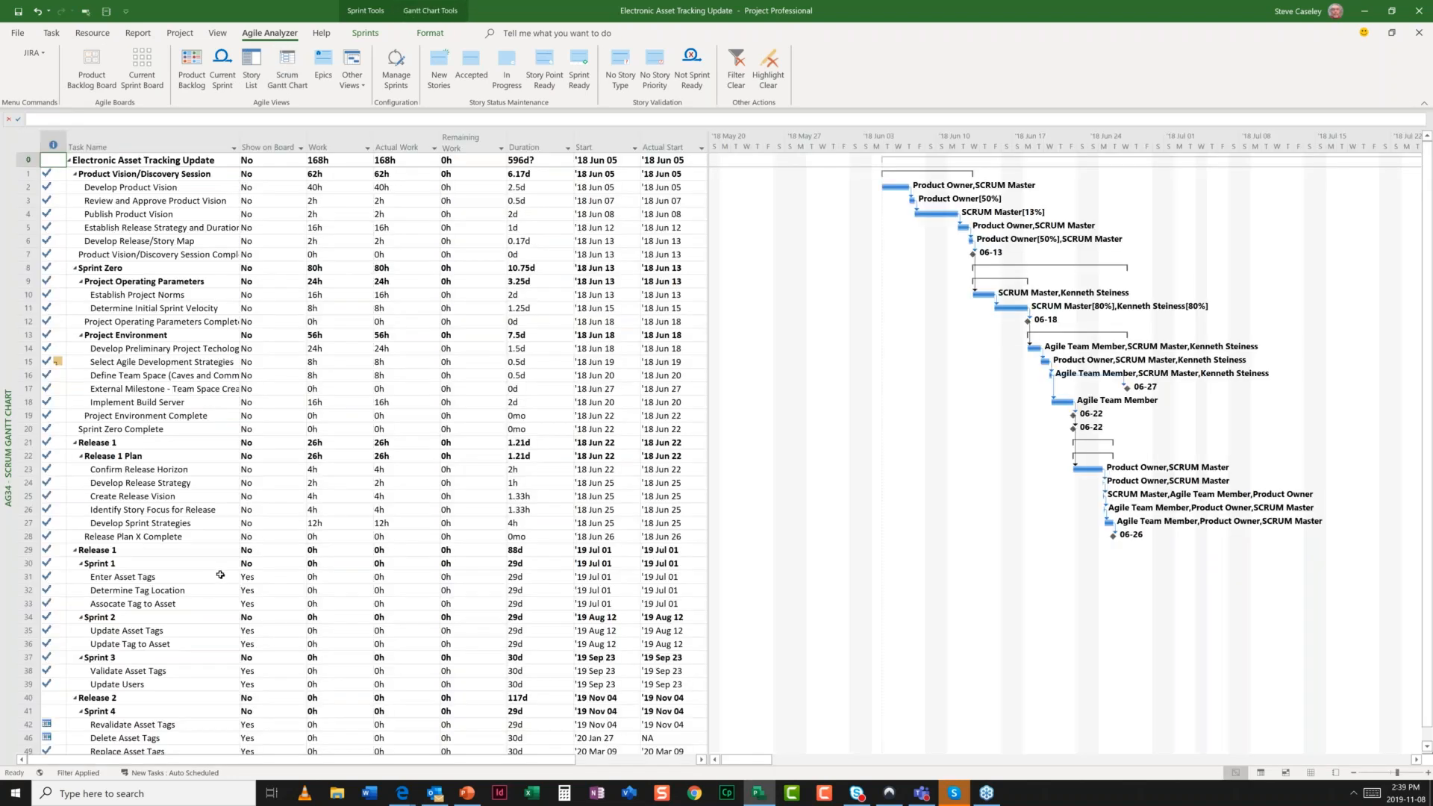
drag(219, 575, 220, 604)
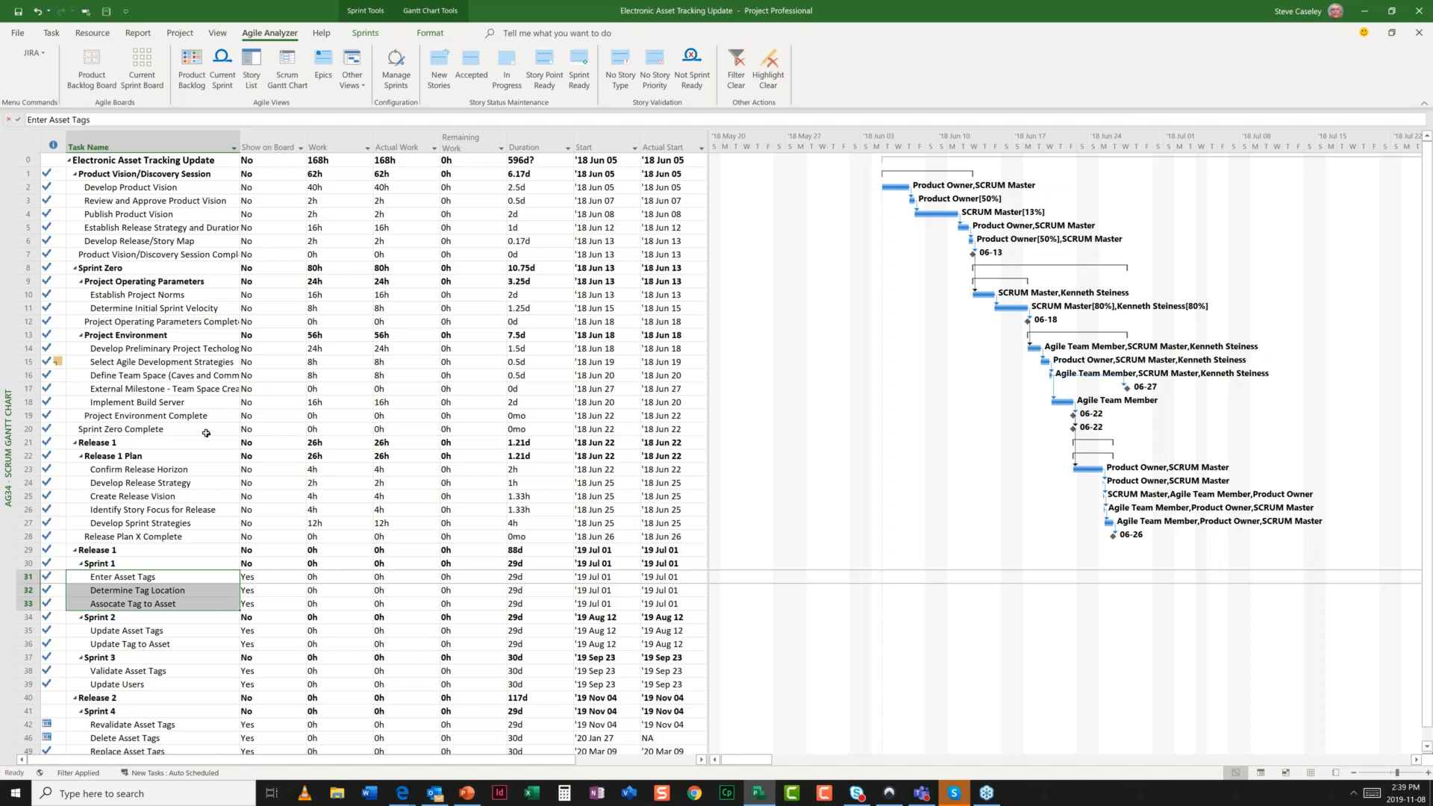
drag(164, 176, 172, 538)
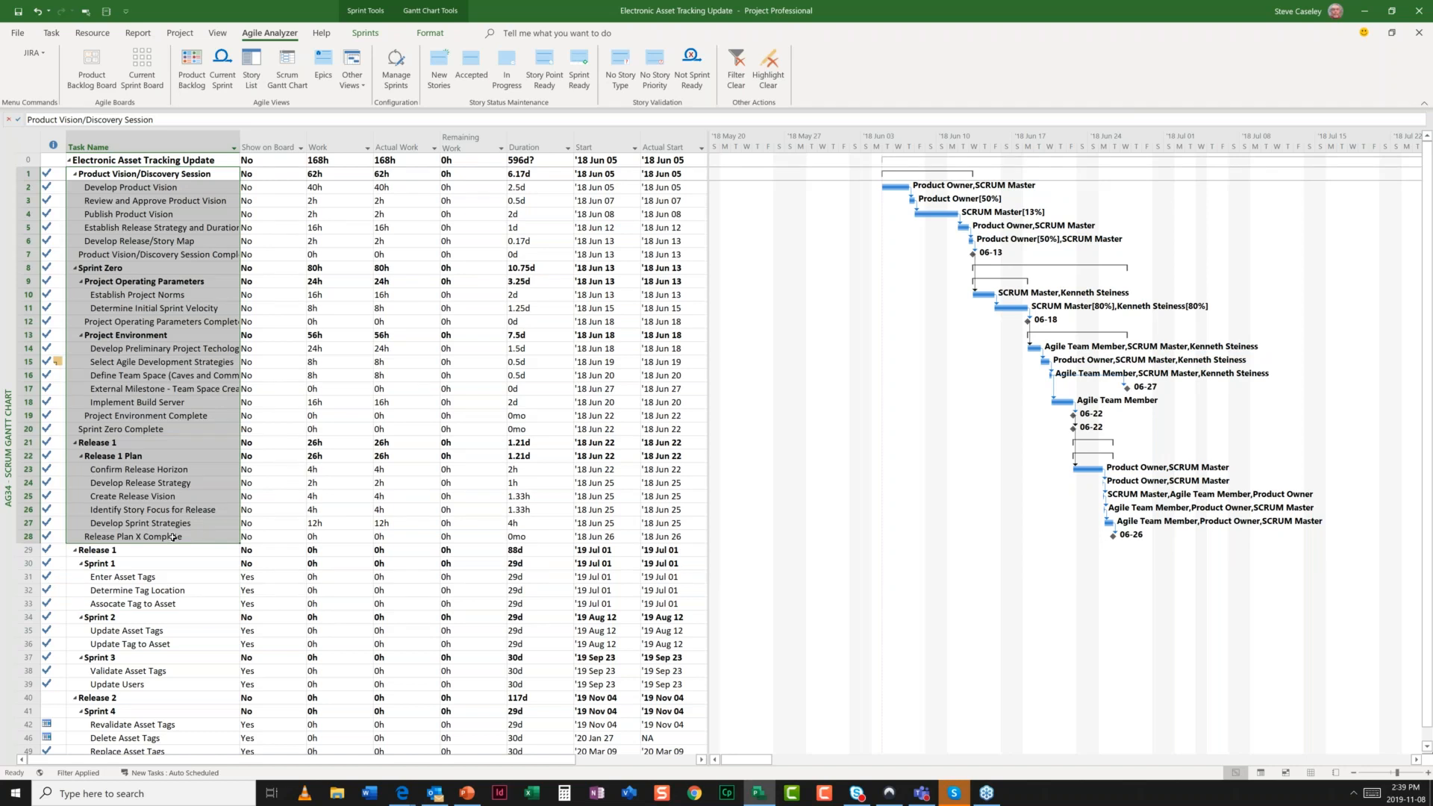
scroll(175, 567, down, 3)
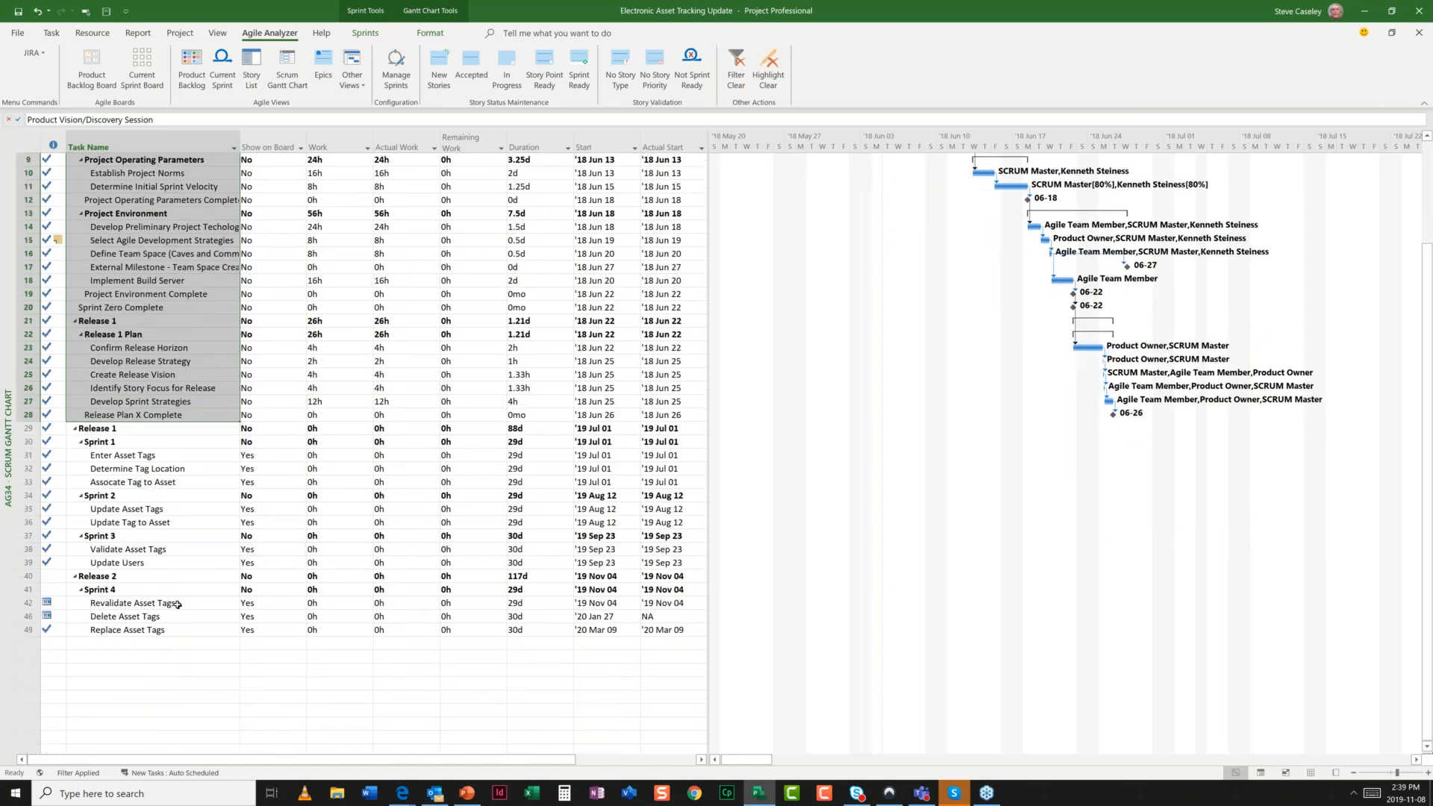
drag(177, 604, 176, 629)
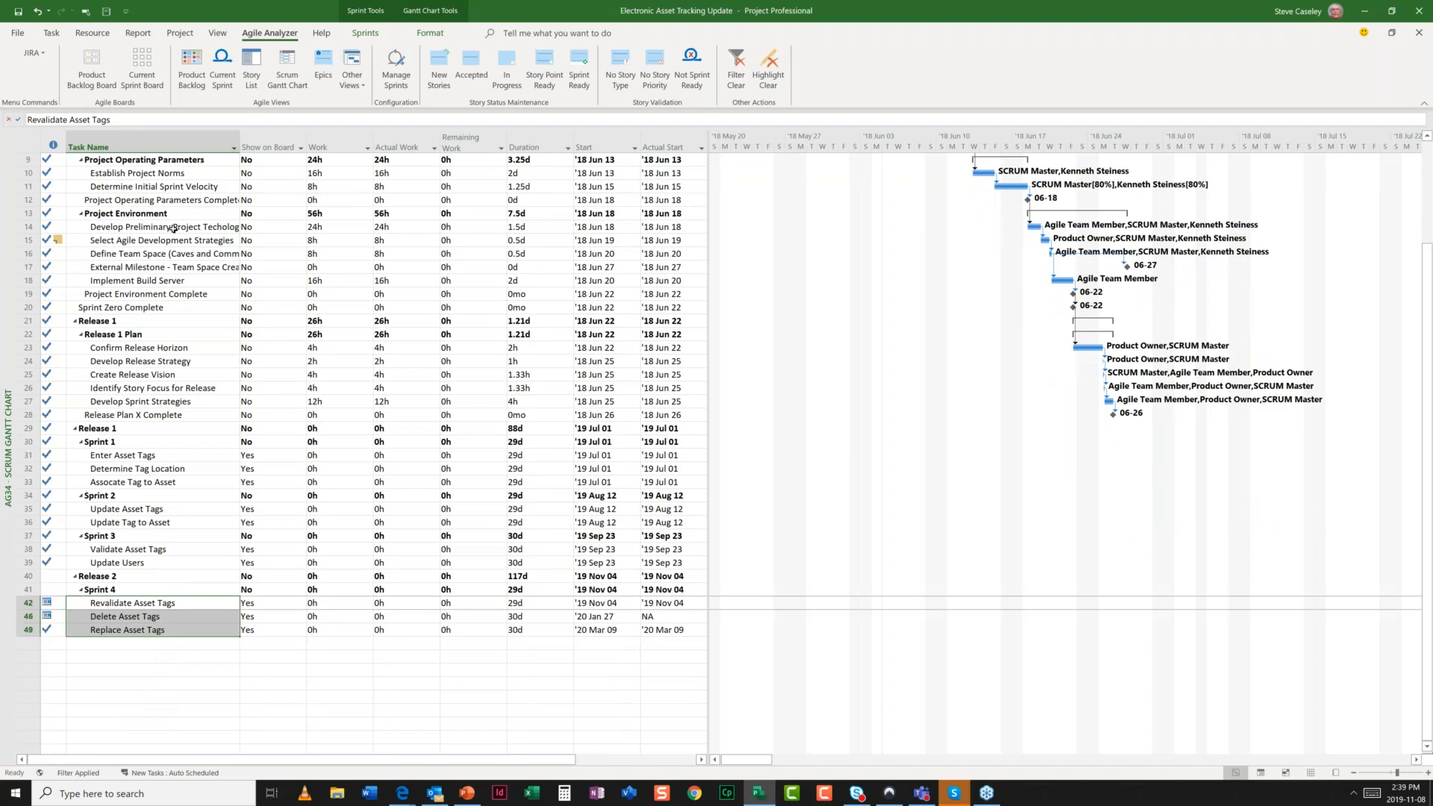
click(97, 74)
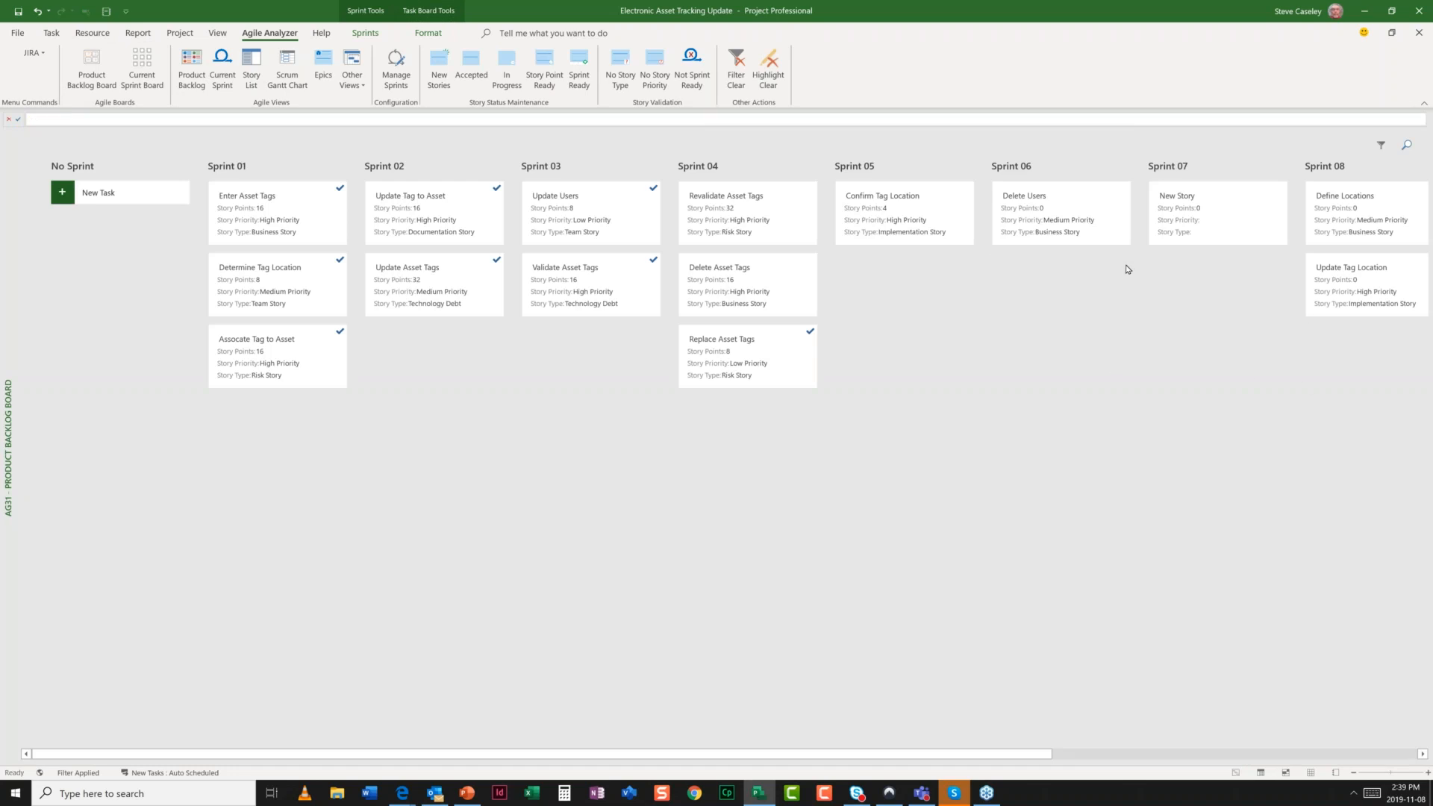
- Move Confirm Tag Location and Define Locations into Sprint 06, keep Delete Users in Sprint 05, and return to Scrum Gantt
click(1047, 219)
drag(1047, 219, 904, 283)
drag(885, 213, 1060, 216)
drag(1334, 209, 986, 284)
drag(900, 224, 993, 353)
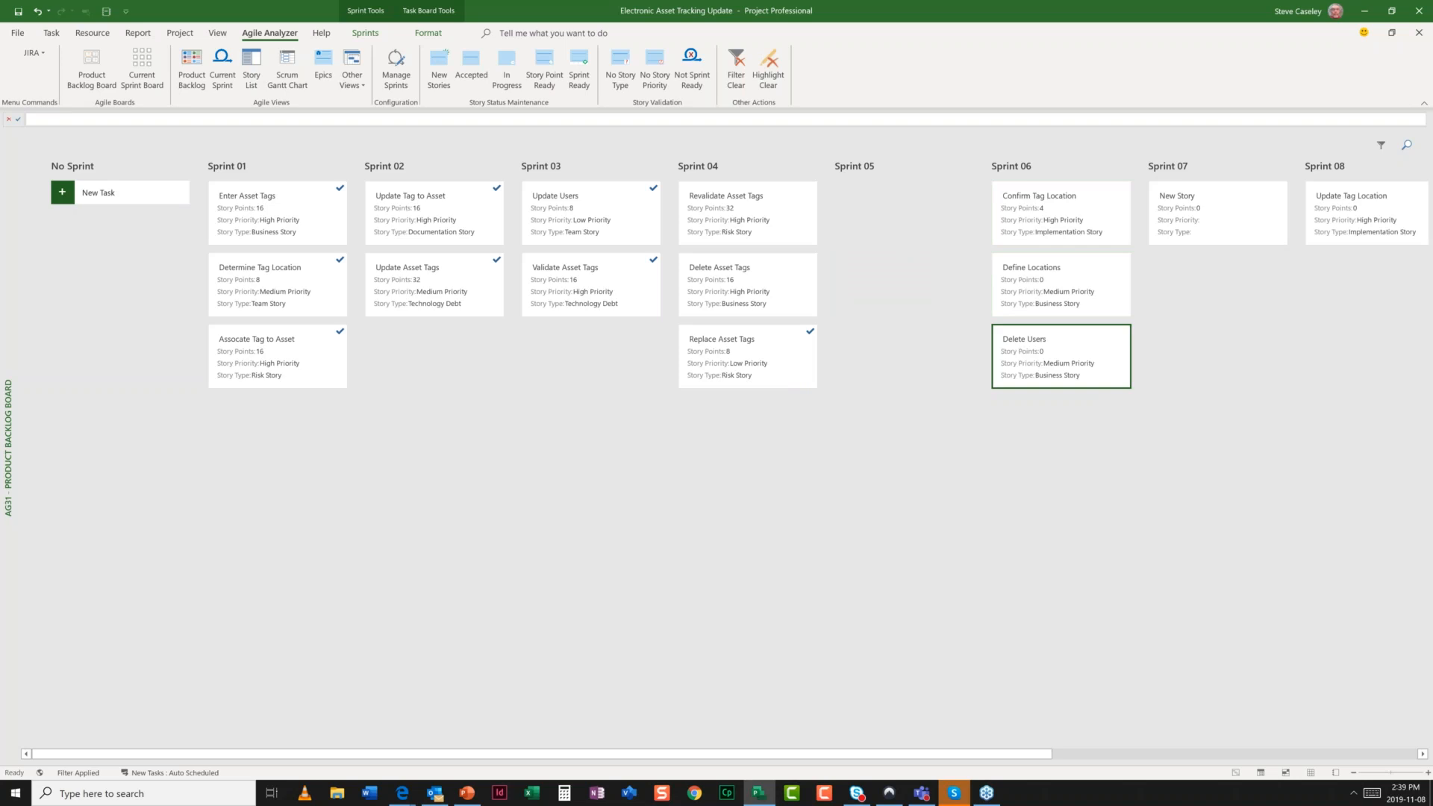
drag(1025, 363, 904, 218)
click(287, 71)
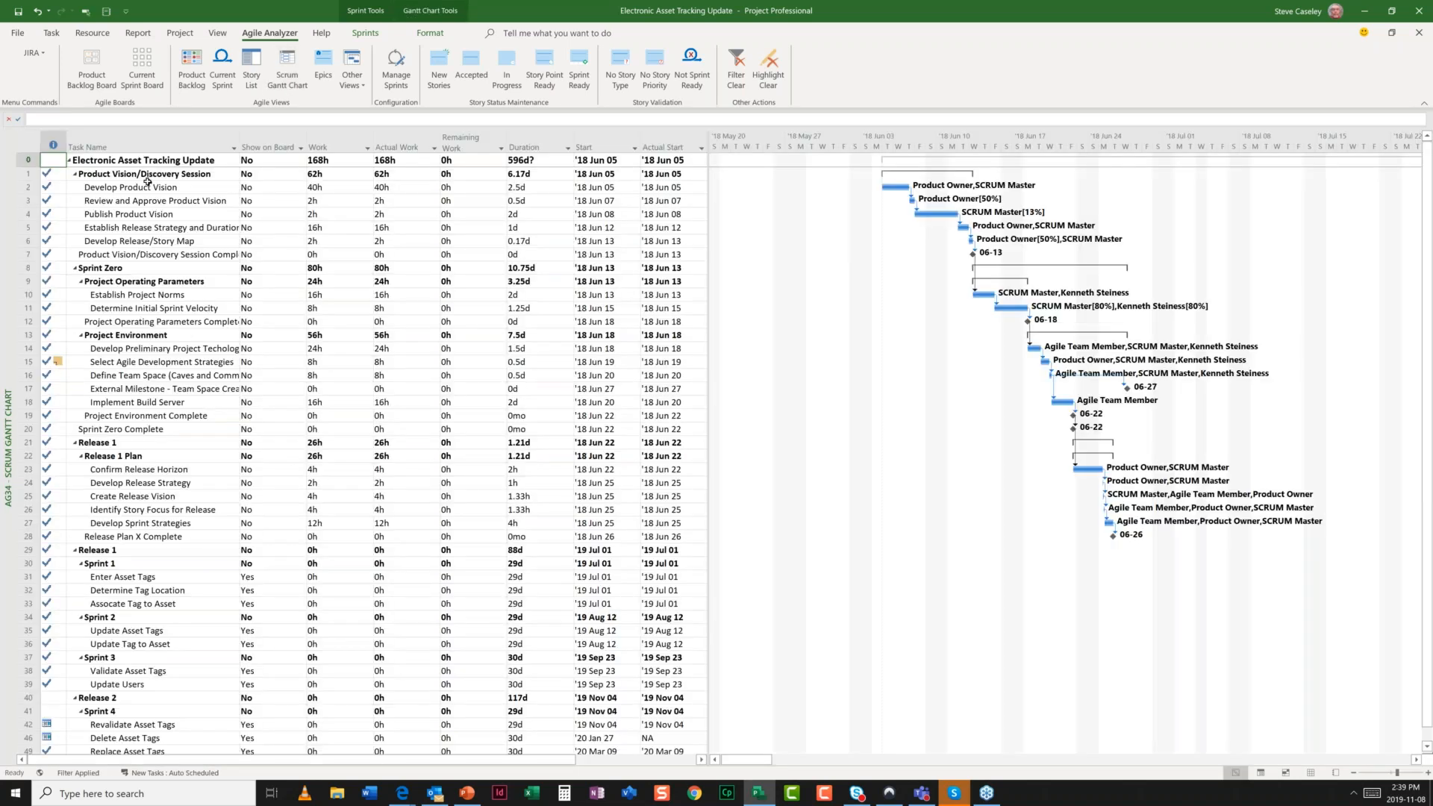
- Select the non-story tasks (rows 2–29) and sprint stories (rows 31–49), then clear the selection
drag(148, 183, 130, 557)
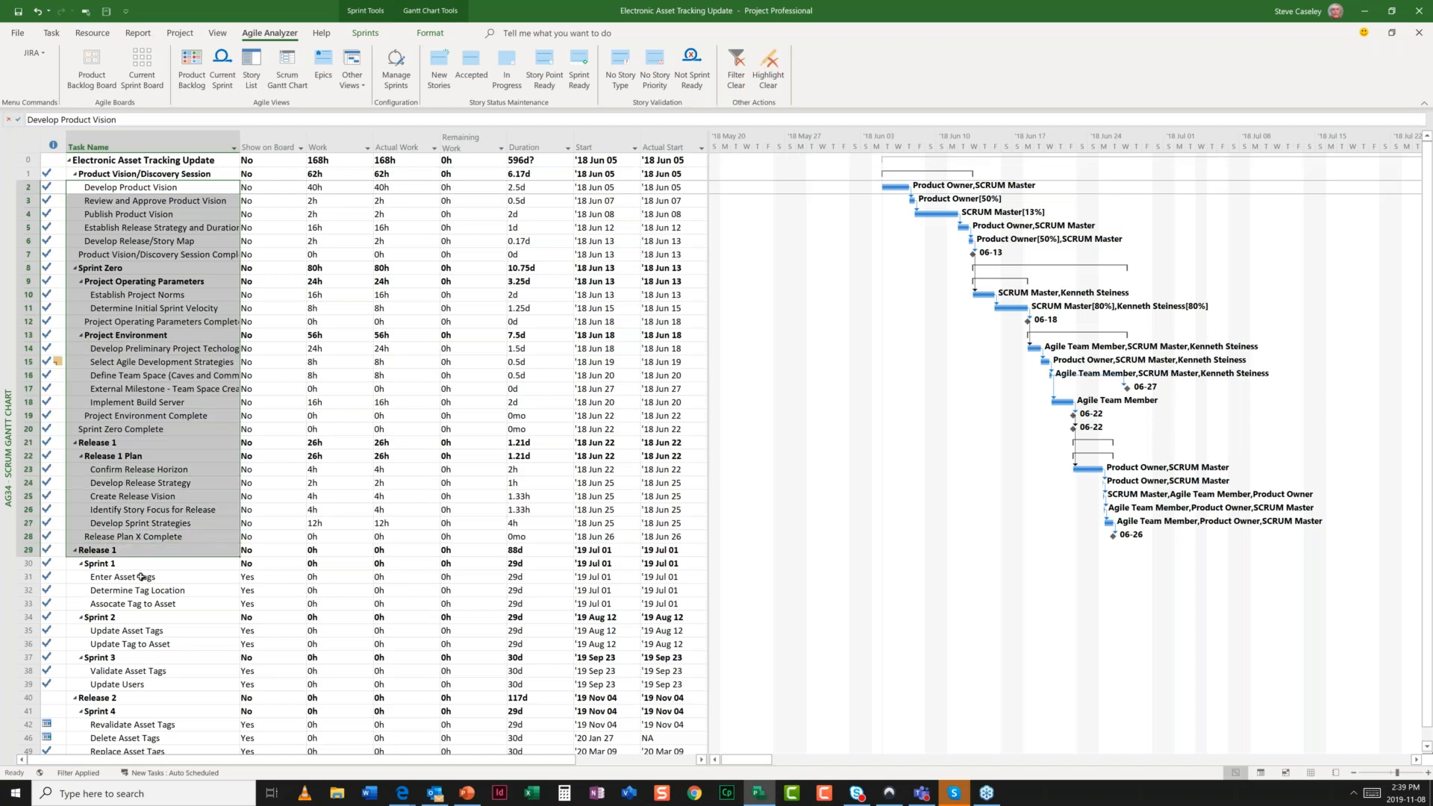
drag(142, 577, 145, 749)
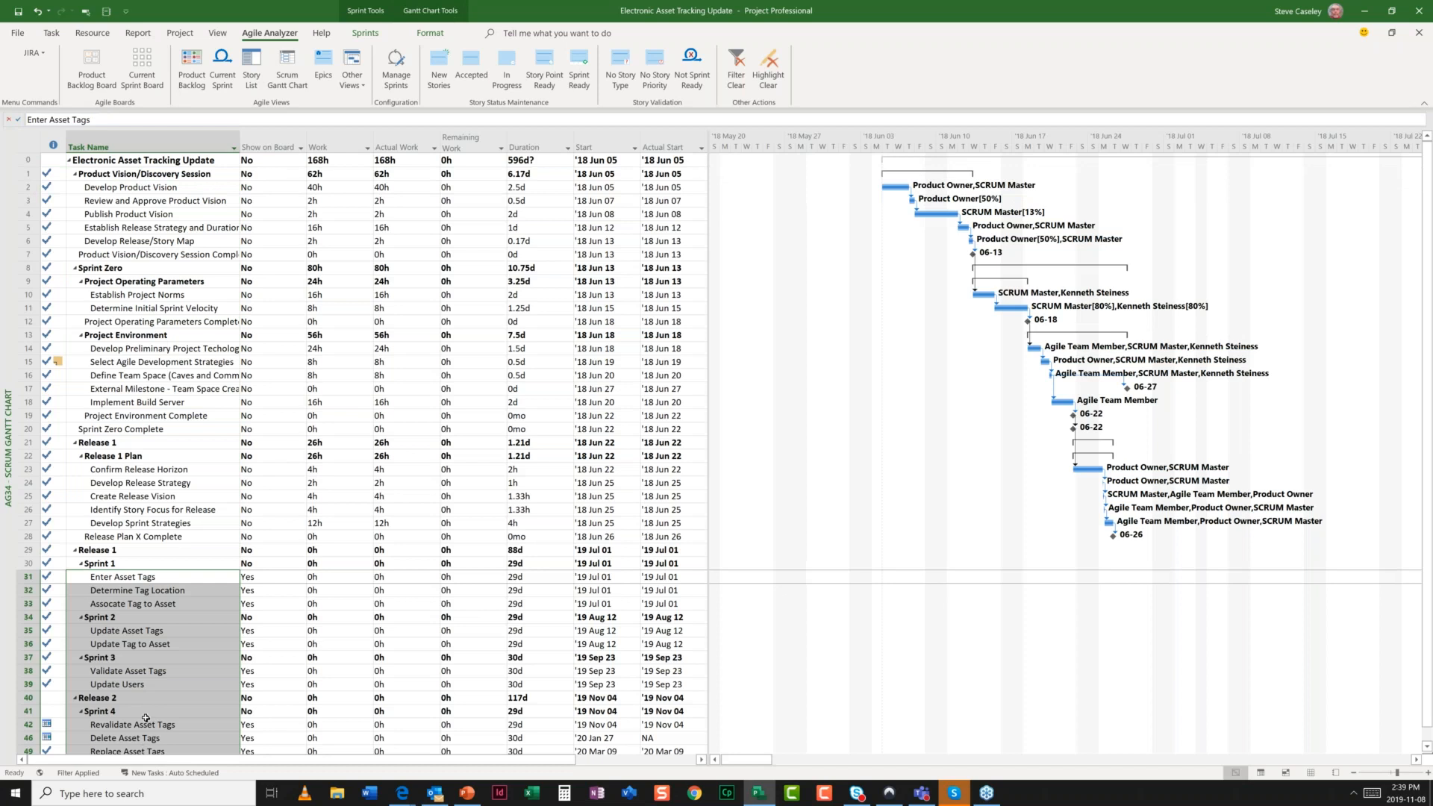
scroll(146, 718, down, 3)
click(142, 643)
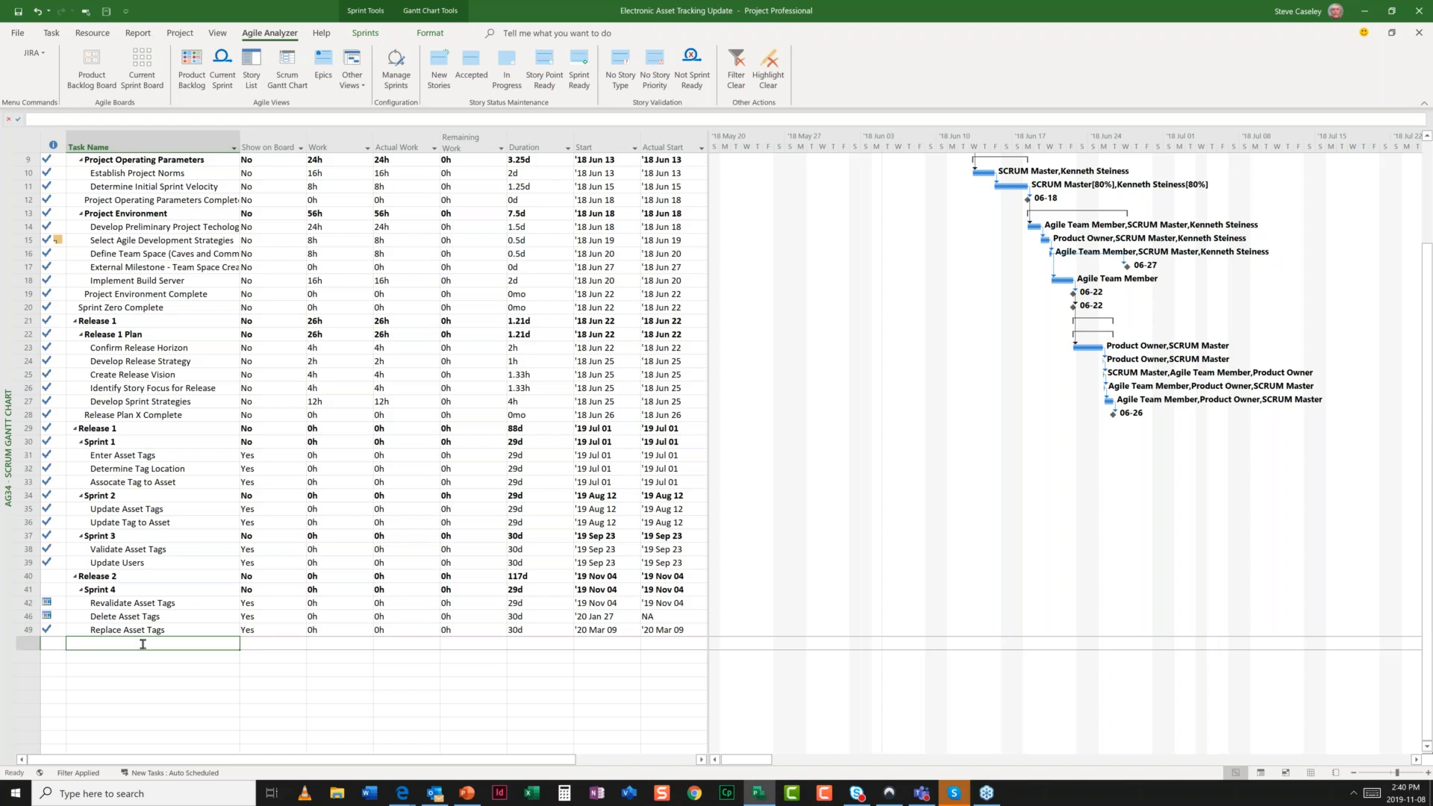
scroll(142, 644, up, 3)
- Select pre-sprint tasks rows 2–28 and the three Sprint 1 stories, then show the sprint-grouped Product Backlog
drag(179, 187, 220, 310)
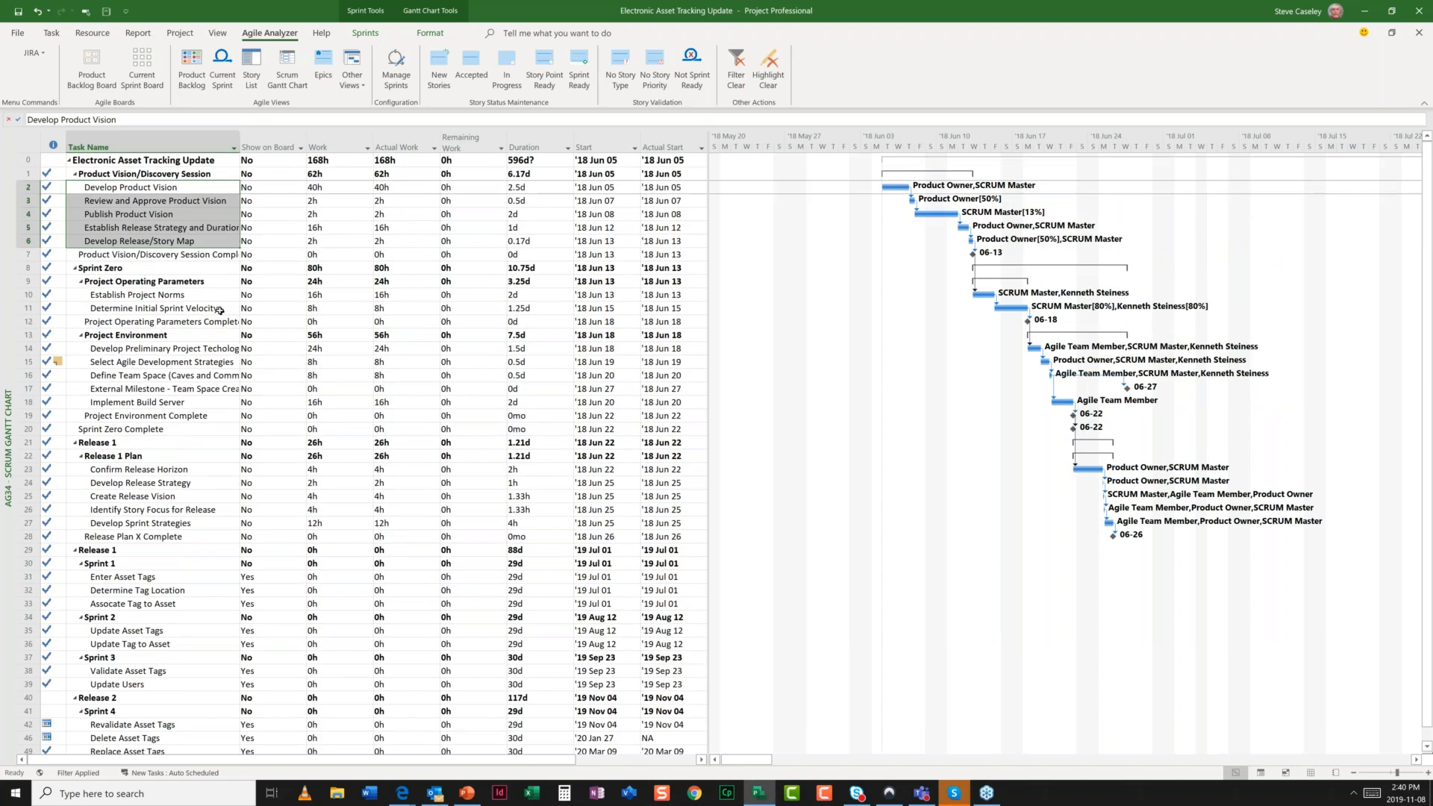
drag(219, 311, 221, 382)
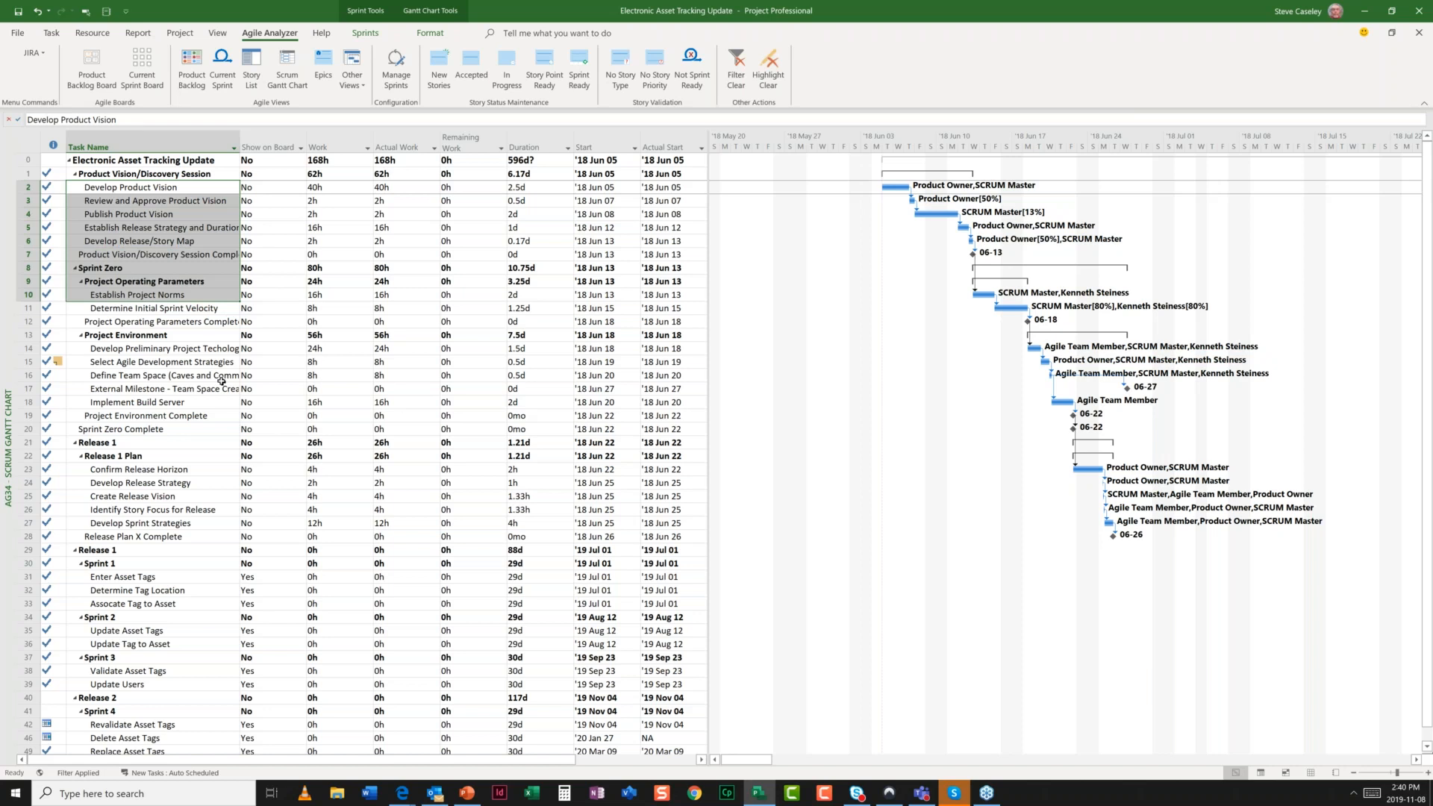
drag(221, 382, 246, 532)
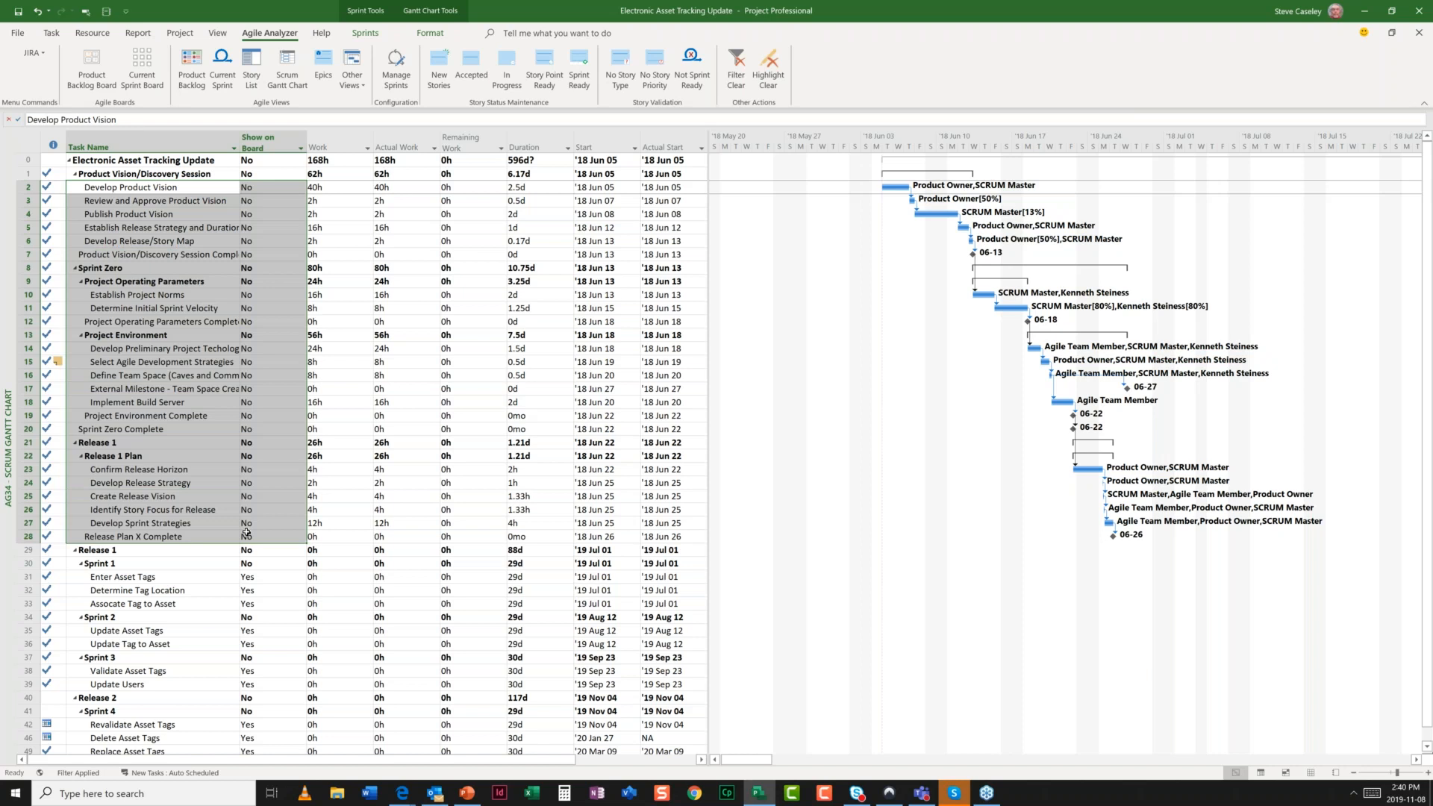
click(170, 576)
drag(171, 576, 185, 602)
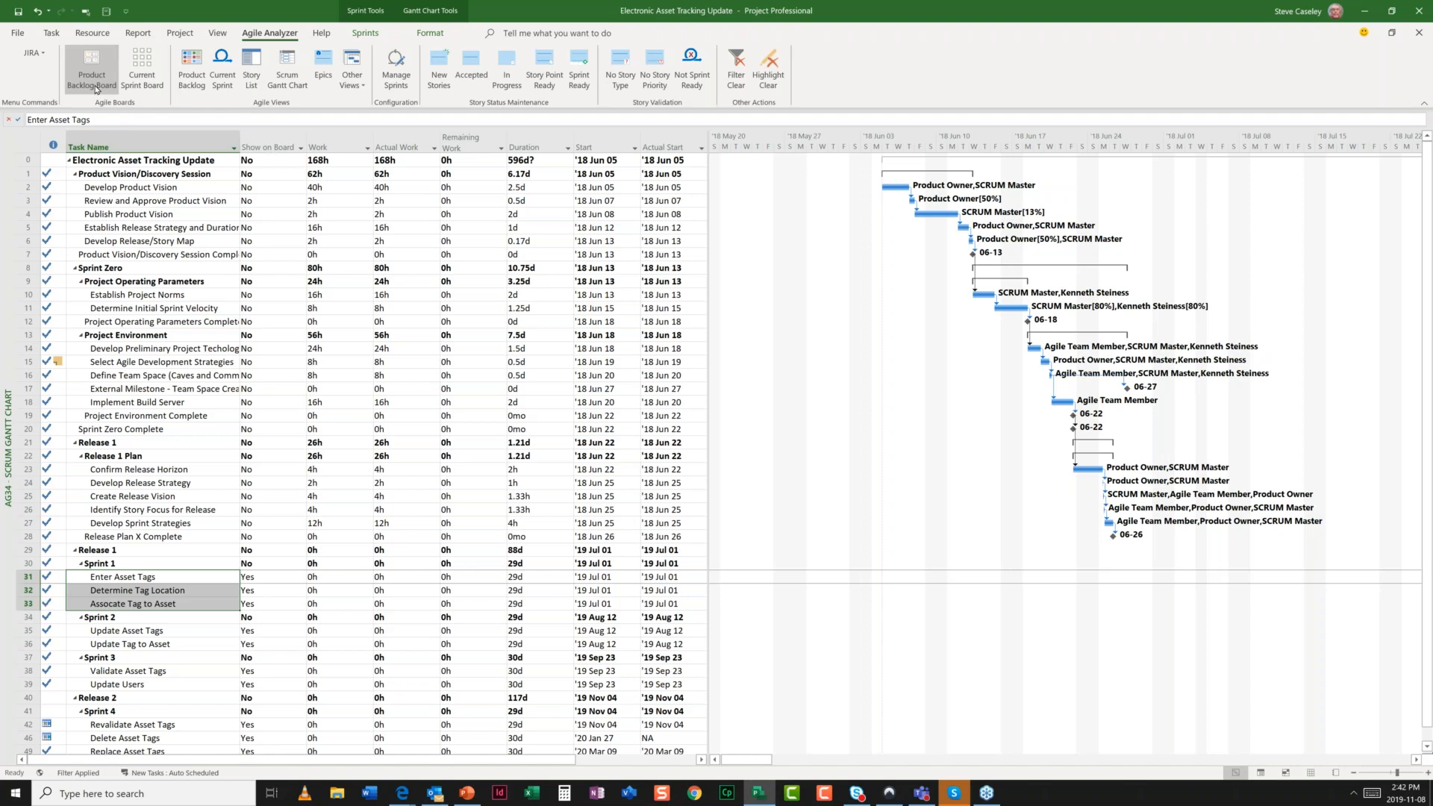
click(191, 66)
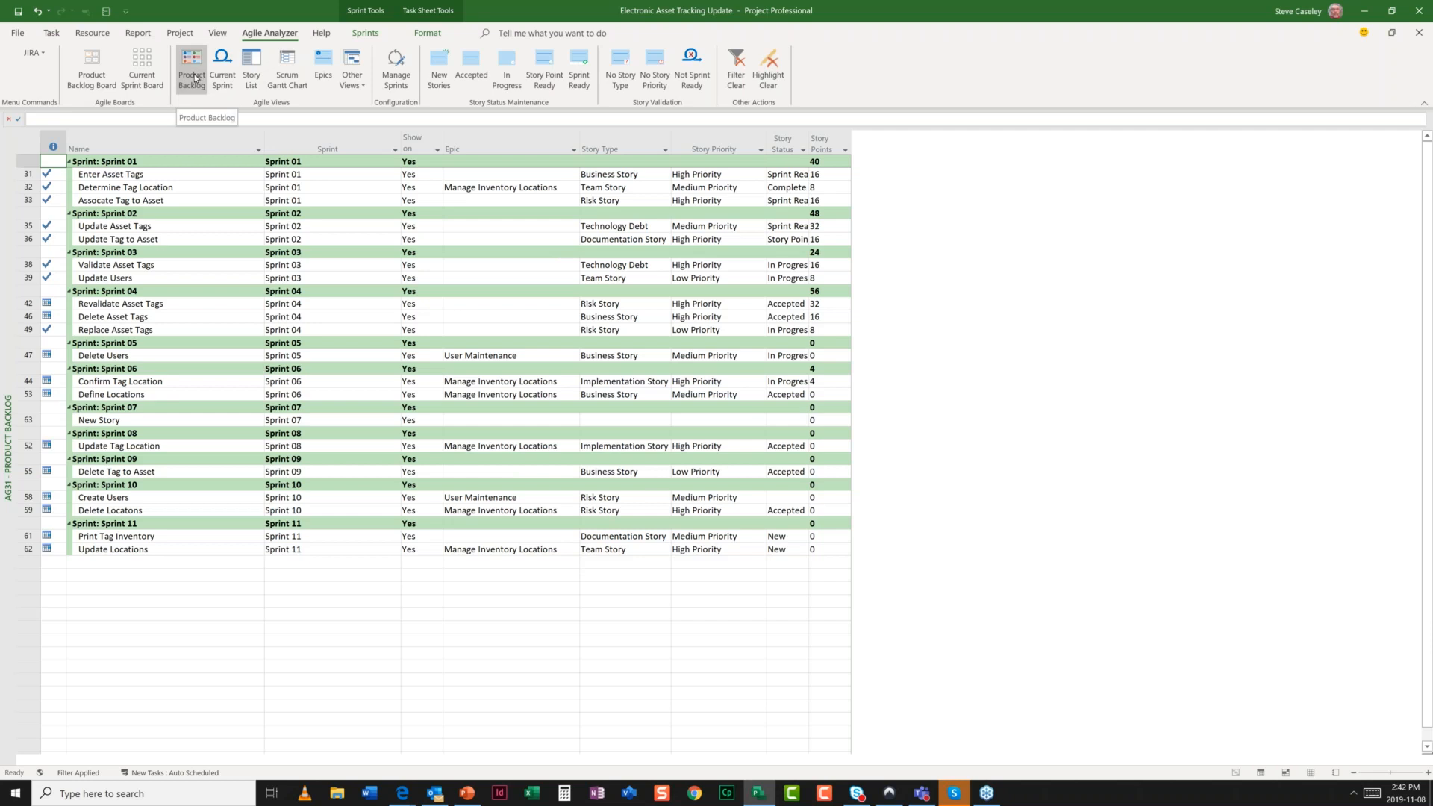
- Highlight New Stories, point out Sprint 07's New Story, highlight Accepted stories, then switch to PowerPoint
click(437, 74)
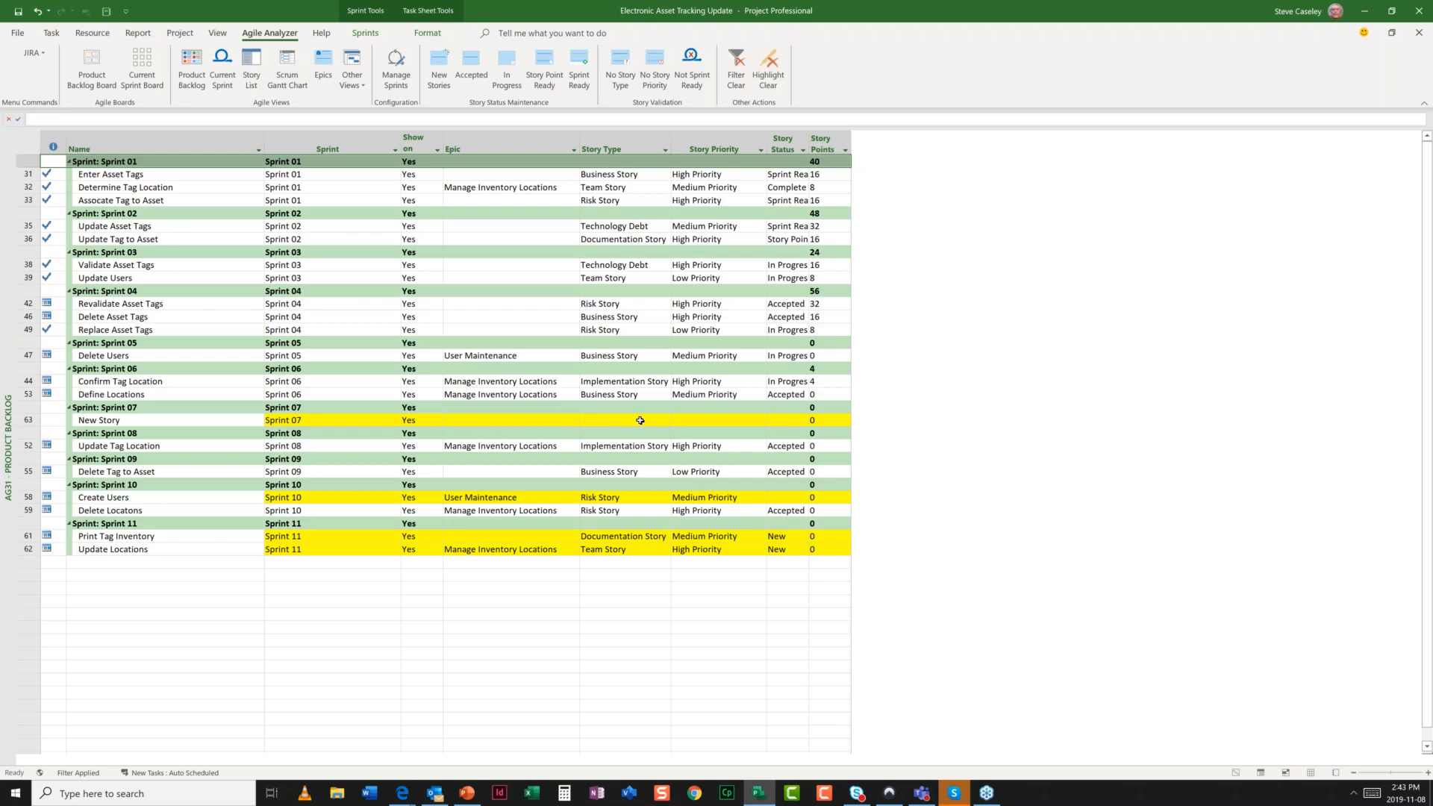
click(144, 420)
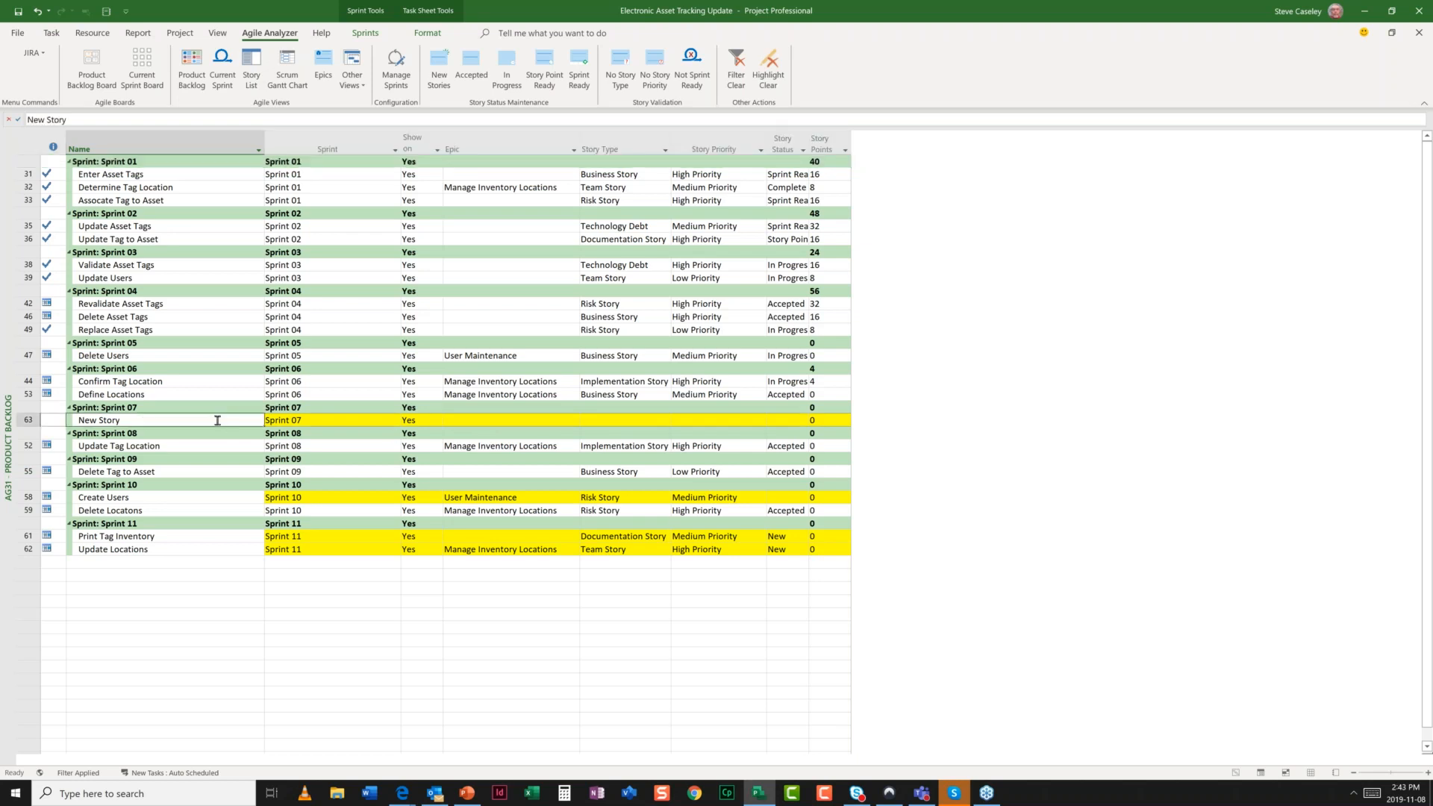
click(464, 68)
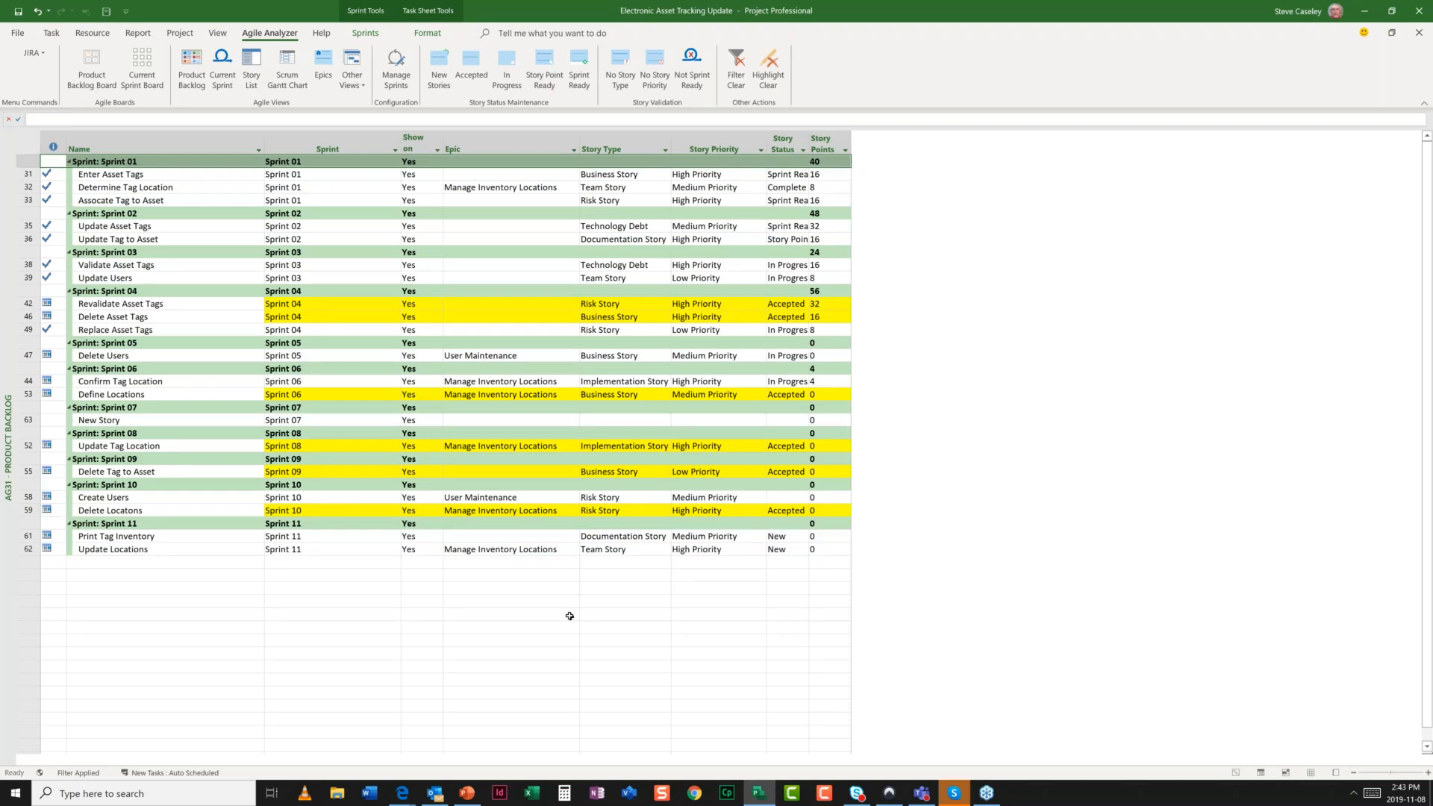
key(alt+Tab)
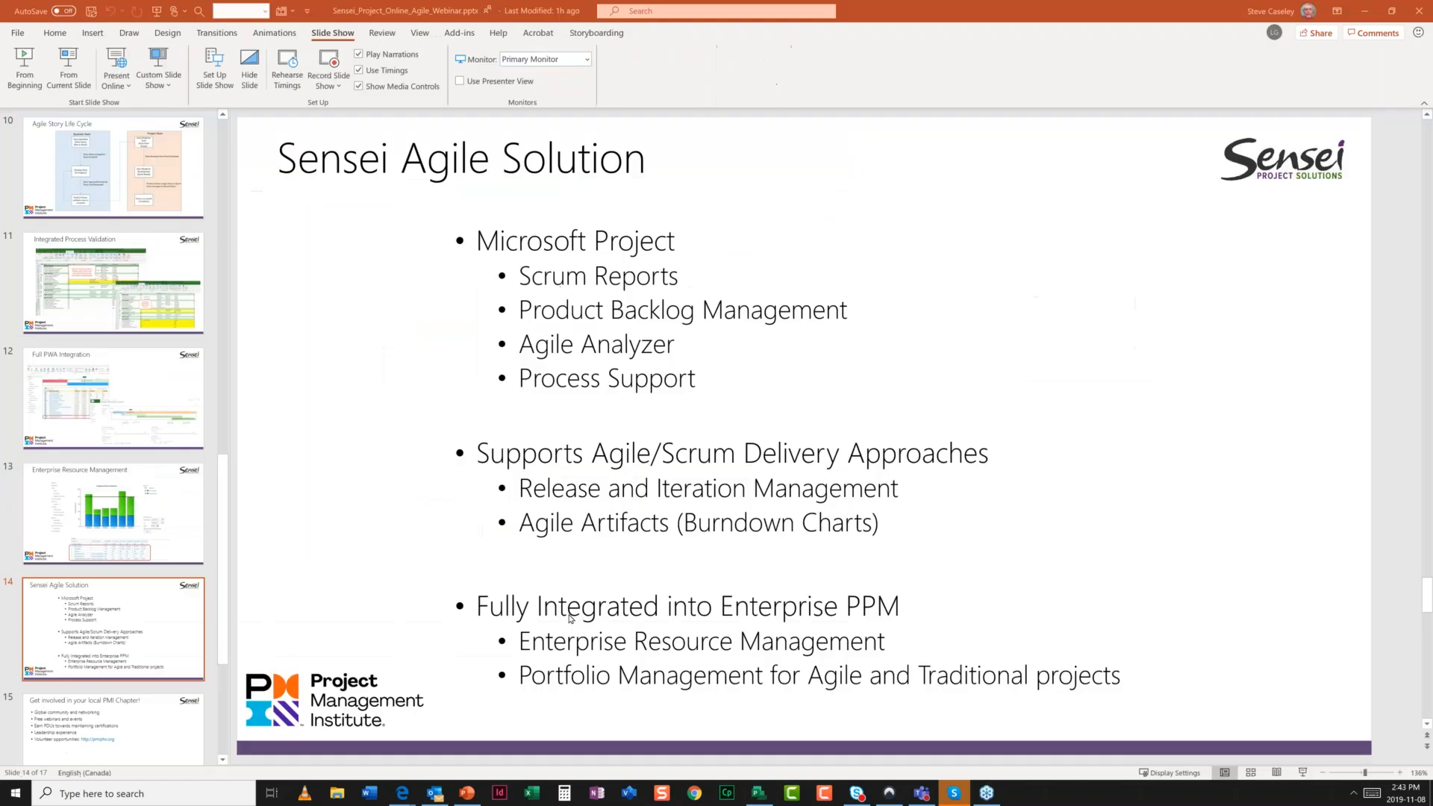
- Show slide 10, Agile Story Life Cycle, then switch back to the Project backlog
click(120, 173)
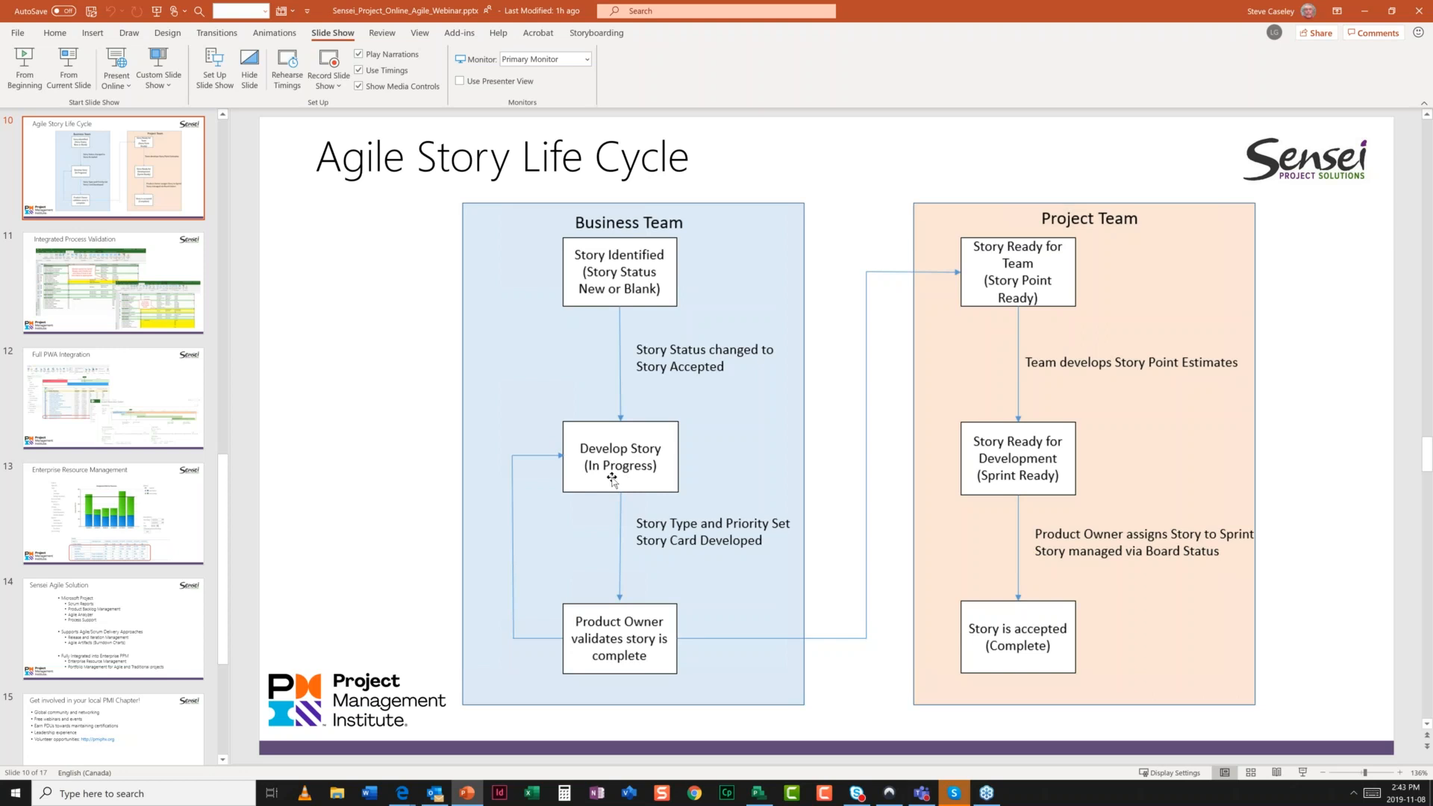
key(alt+Tab)
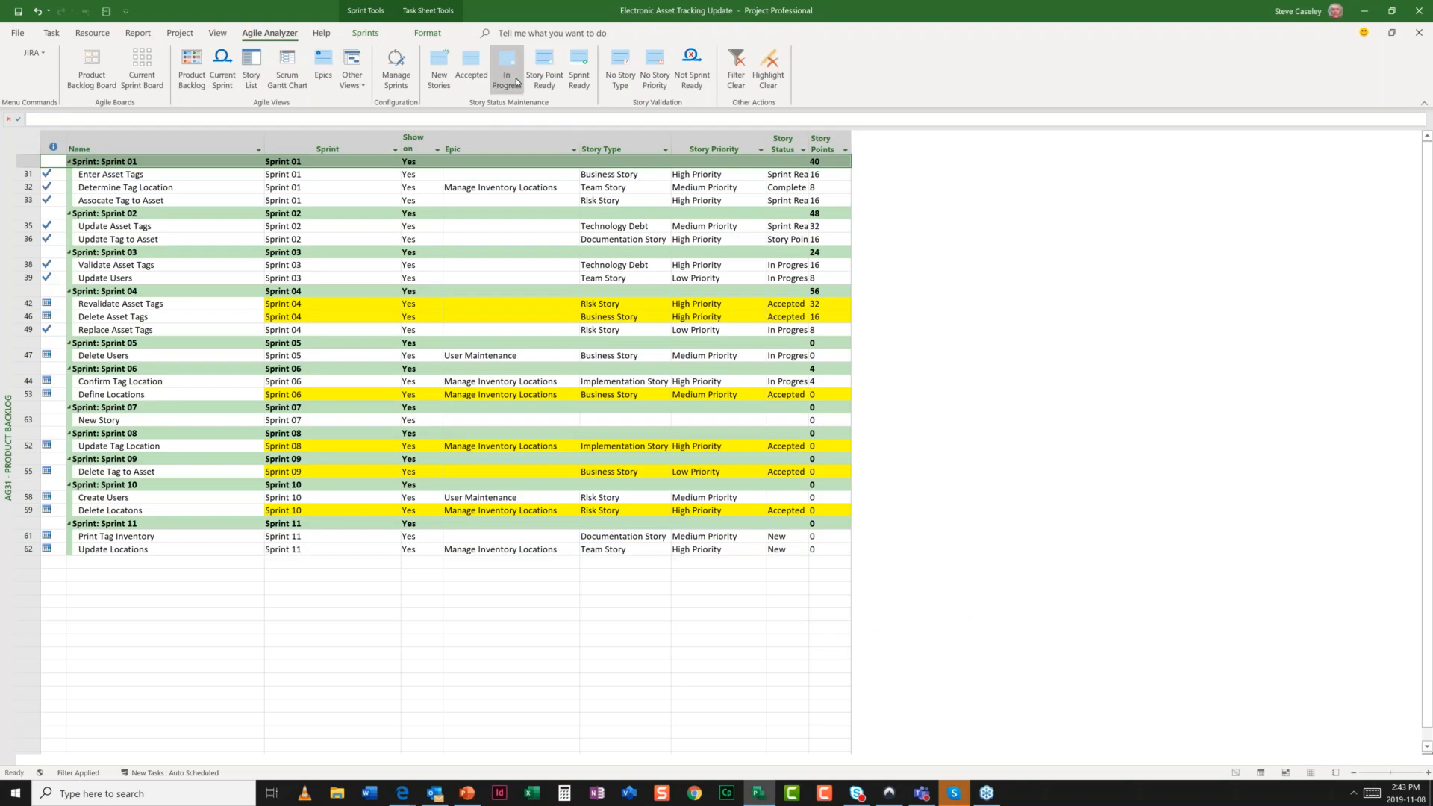
- Highlight In Progress stories, then Story Point Ready ones, leaving only Update Tag to Asset flagged
click(516, 82)
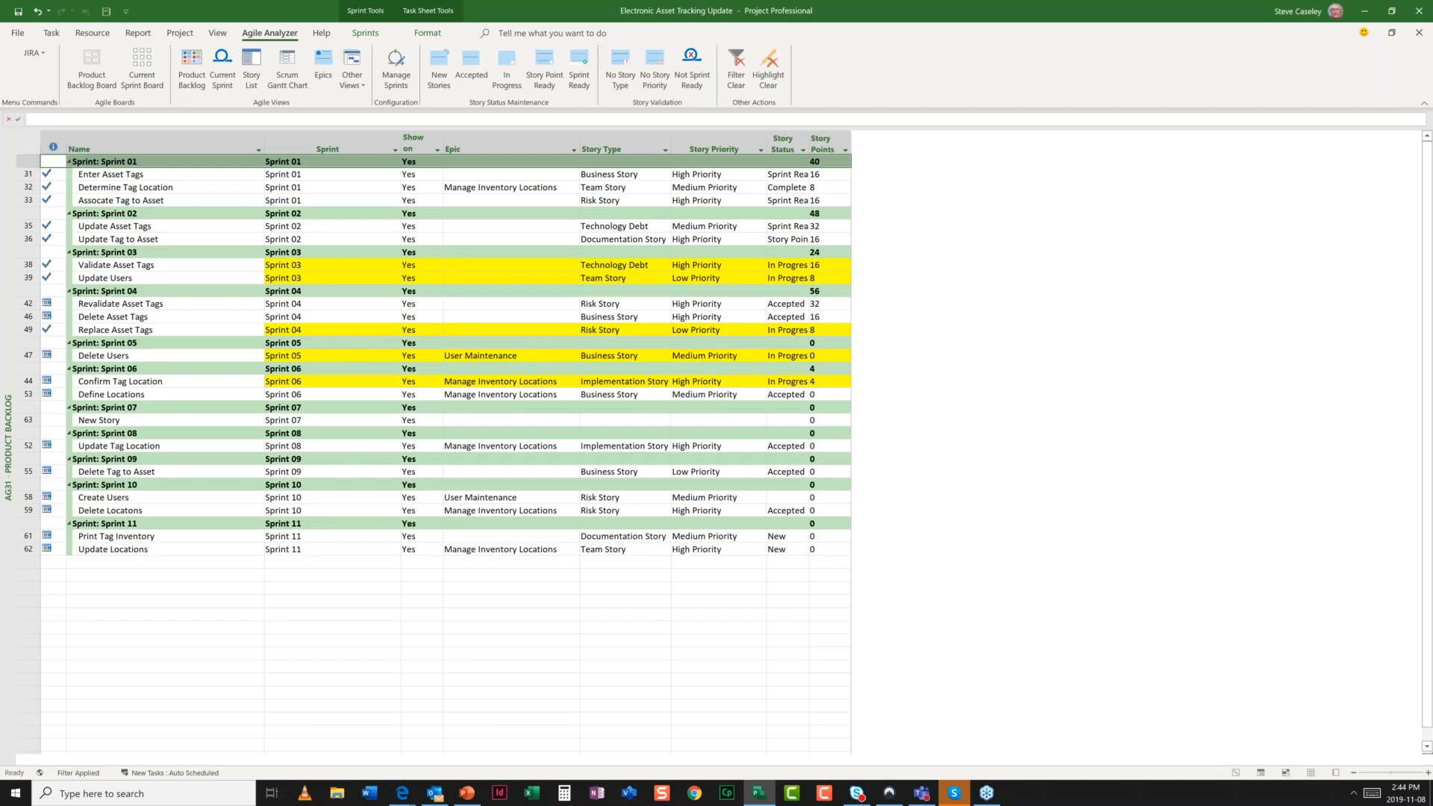
click(545, 74)
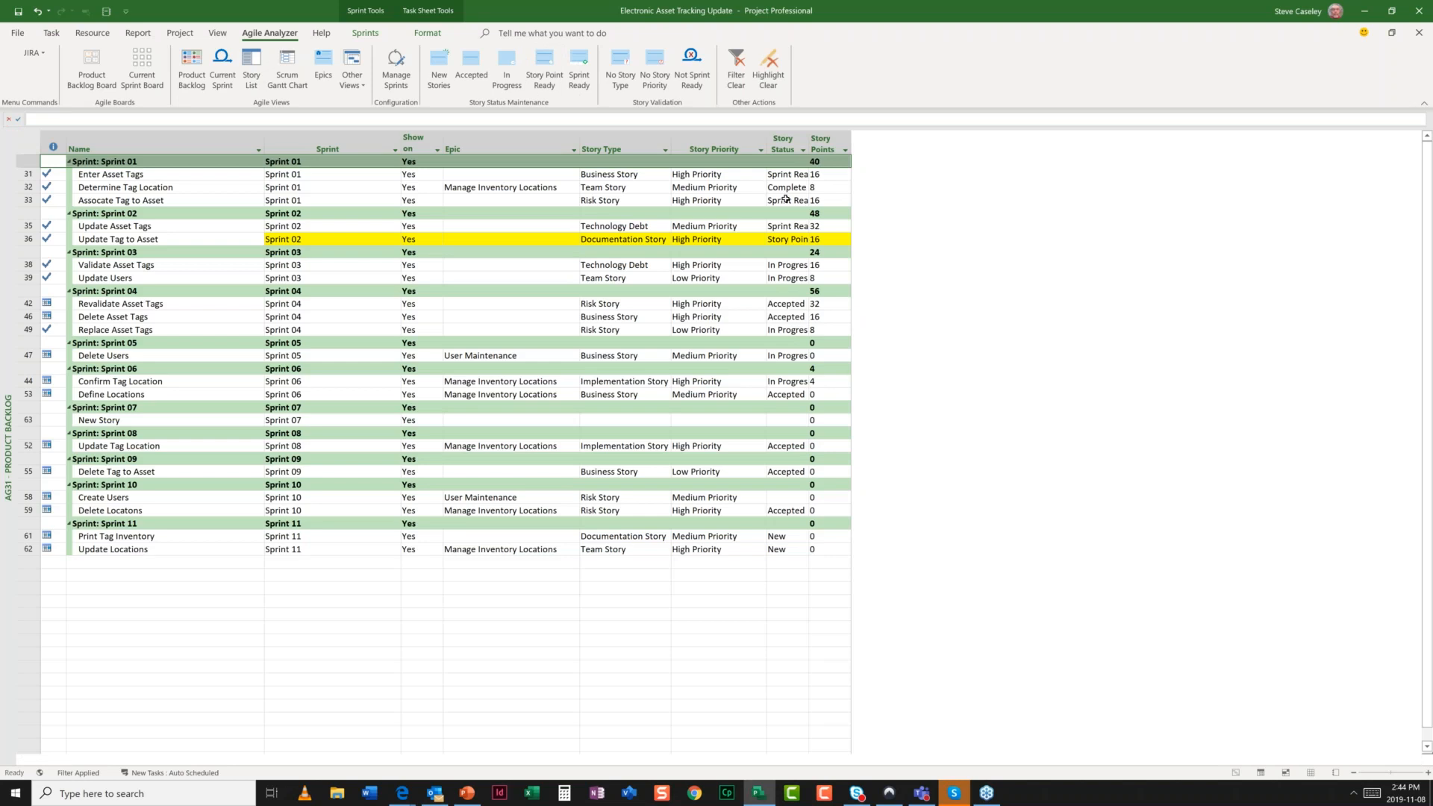
- Enter 0 story points for each story from Update Asset Tags down through Sprints 02–04
click(825, 226)
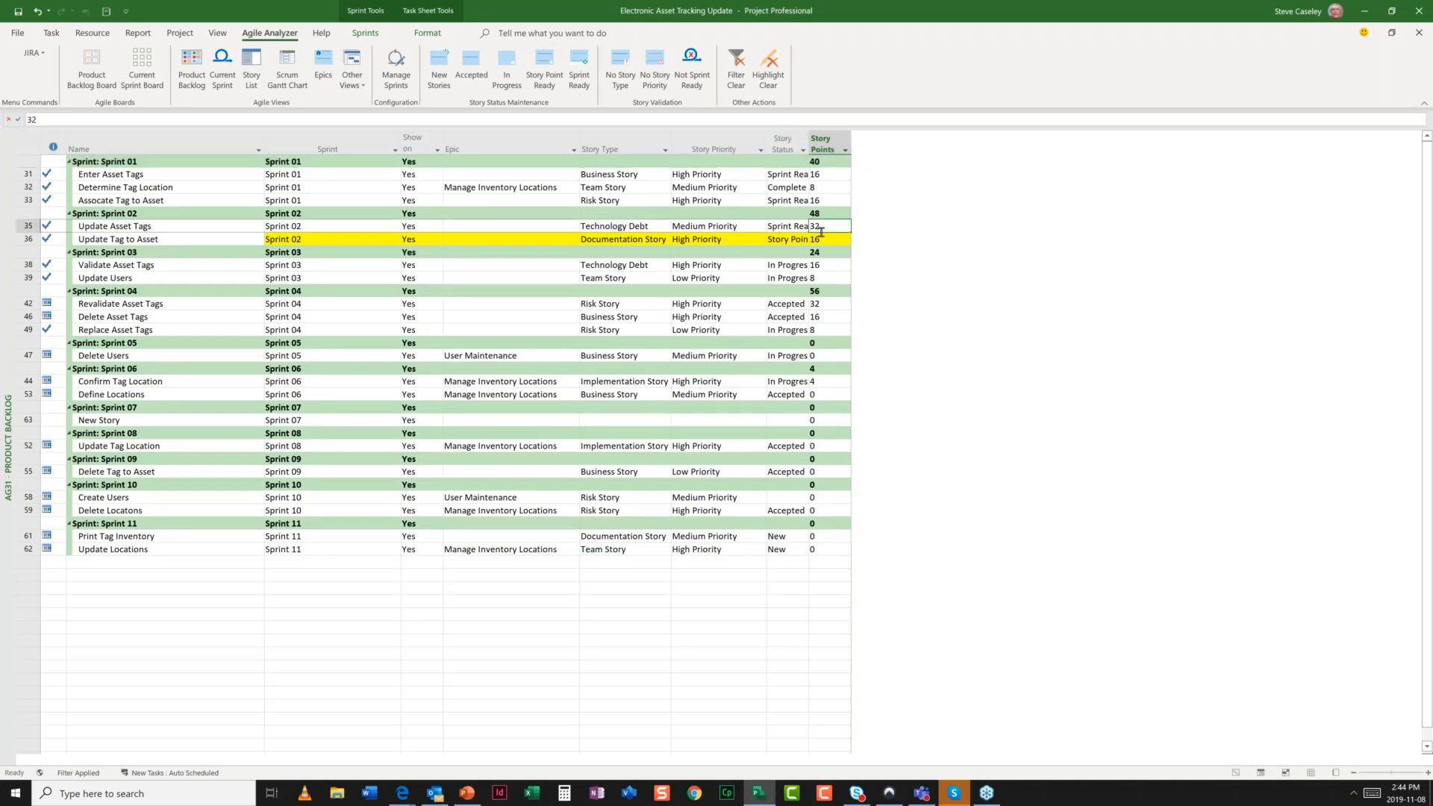
text(0)
key(Return)
text(0)
key(Return)
text(0)
key(Return)
text(0)
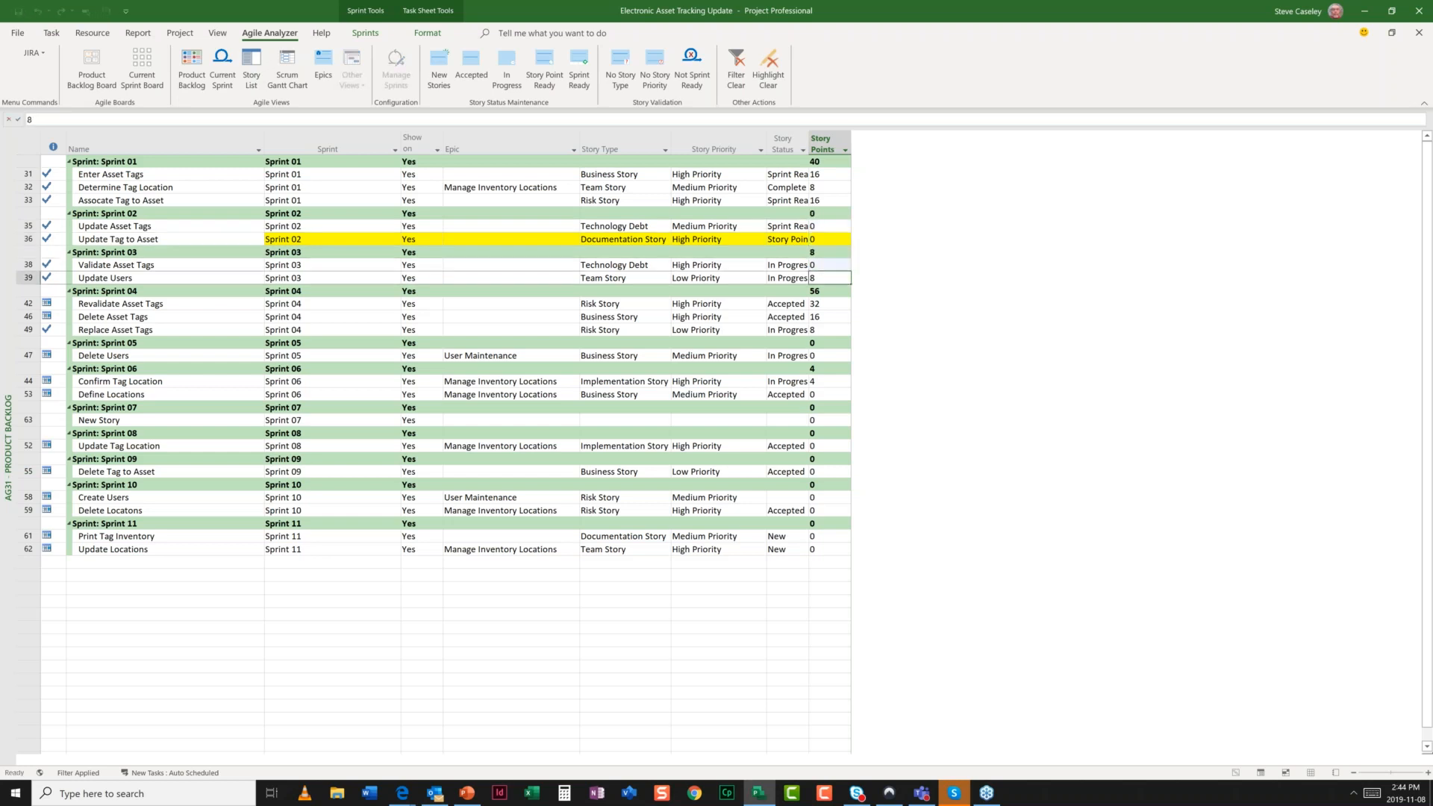
key(Return)
text(0)
key(Return)
text(0)
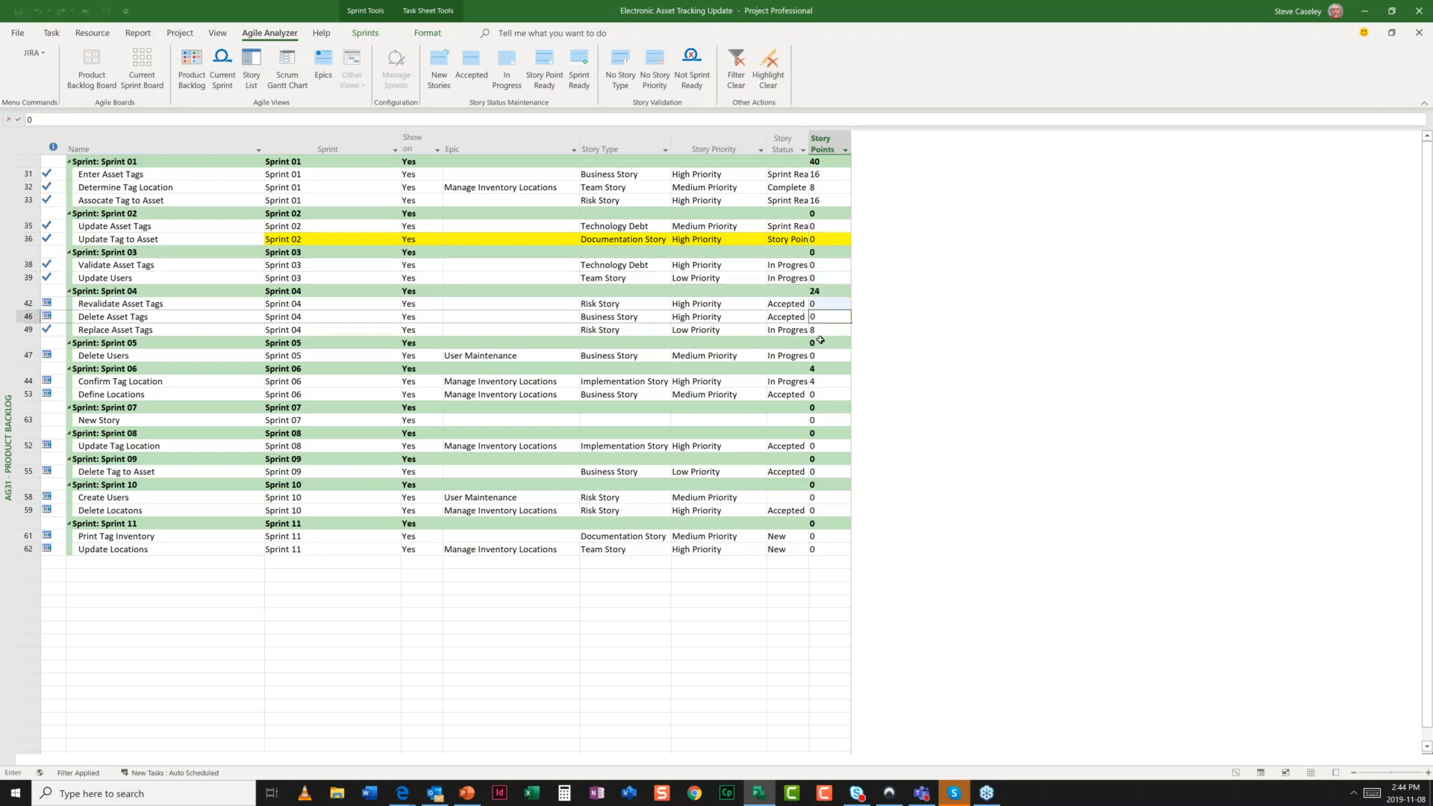
key(BackSpace)
text(16)
key(Return)
text(0)
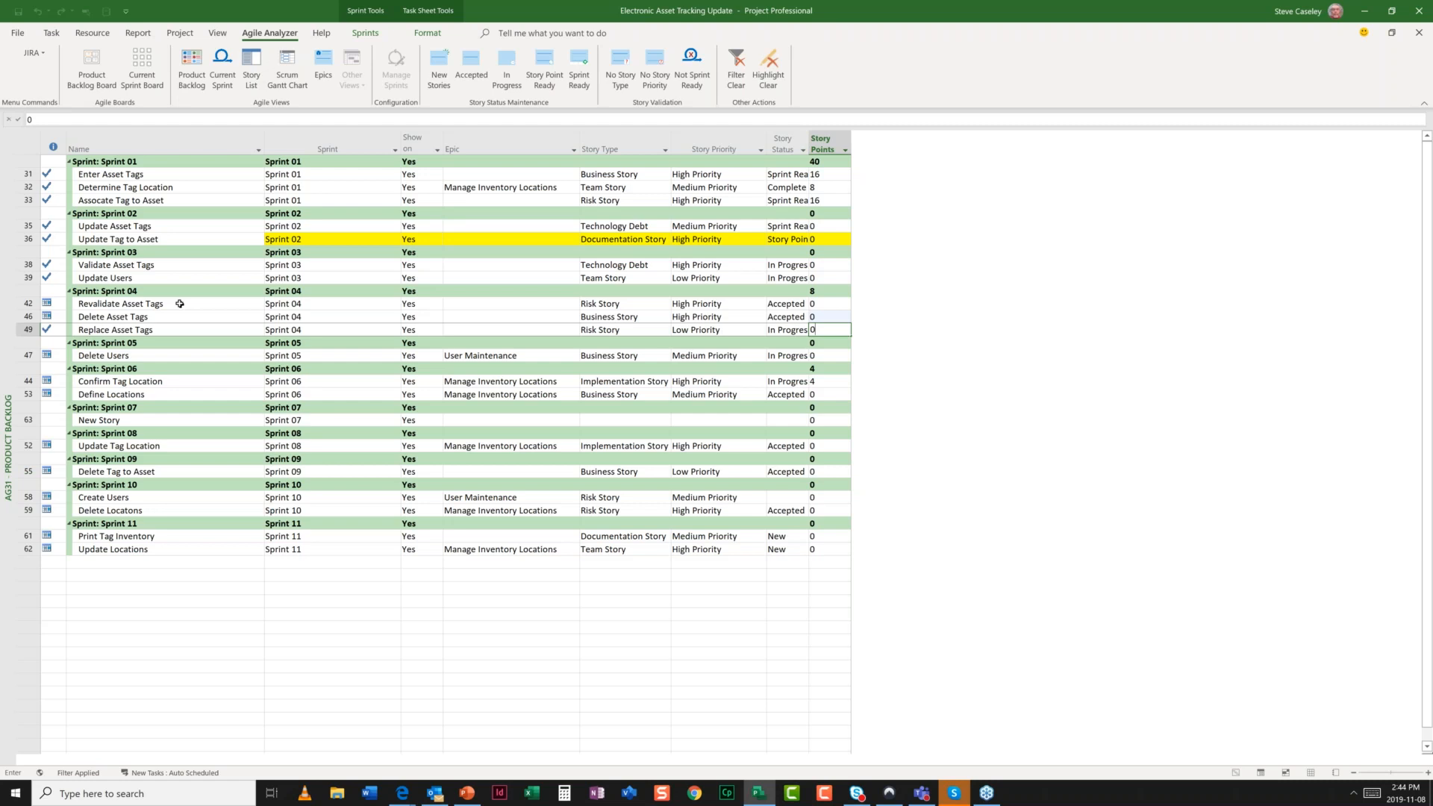
- Highlight the Sprint Ready stories: Enter Asset Tags, Associate Tag to Asset and Update Asset Tags
key(alt+Tab)
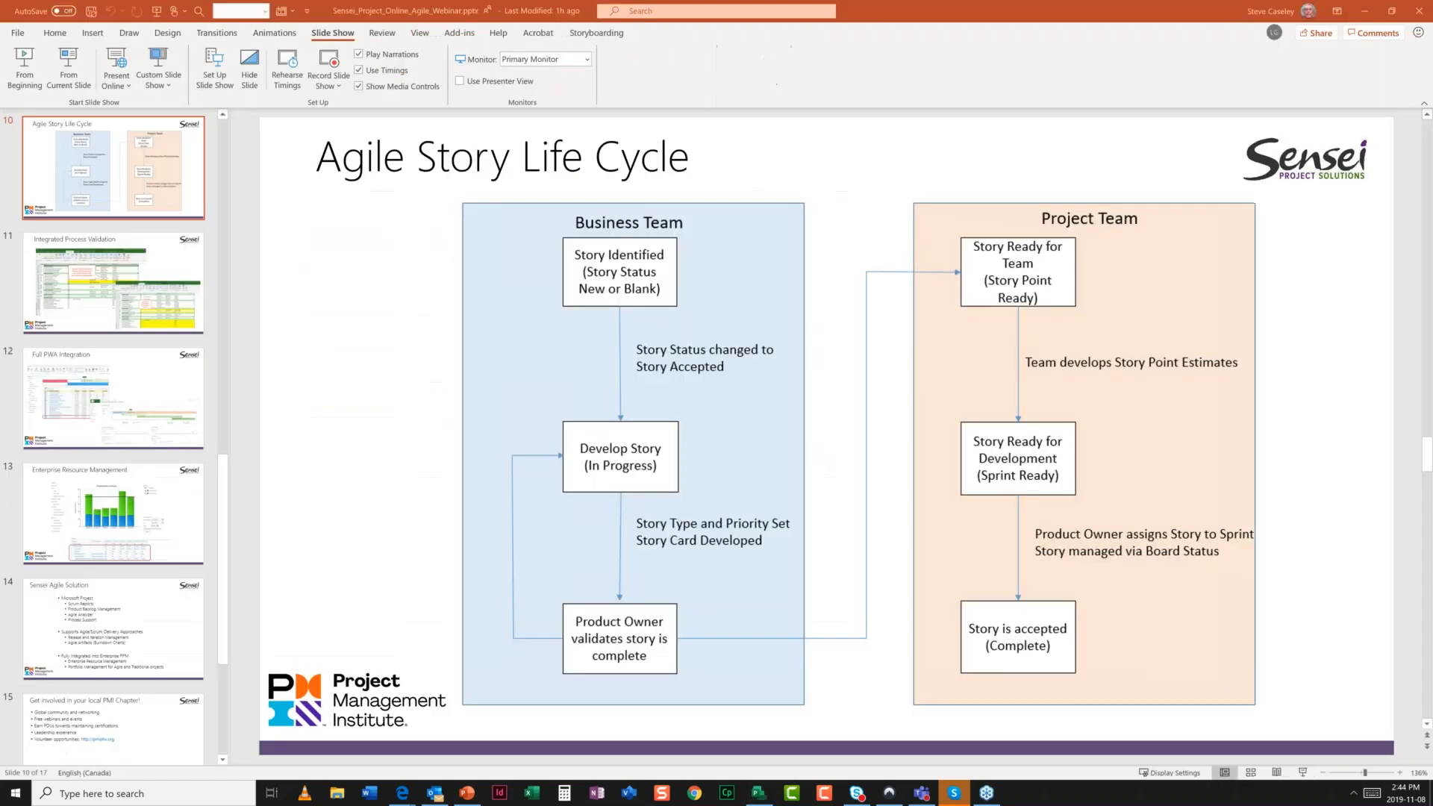
key(alt+Tab)
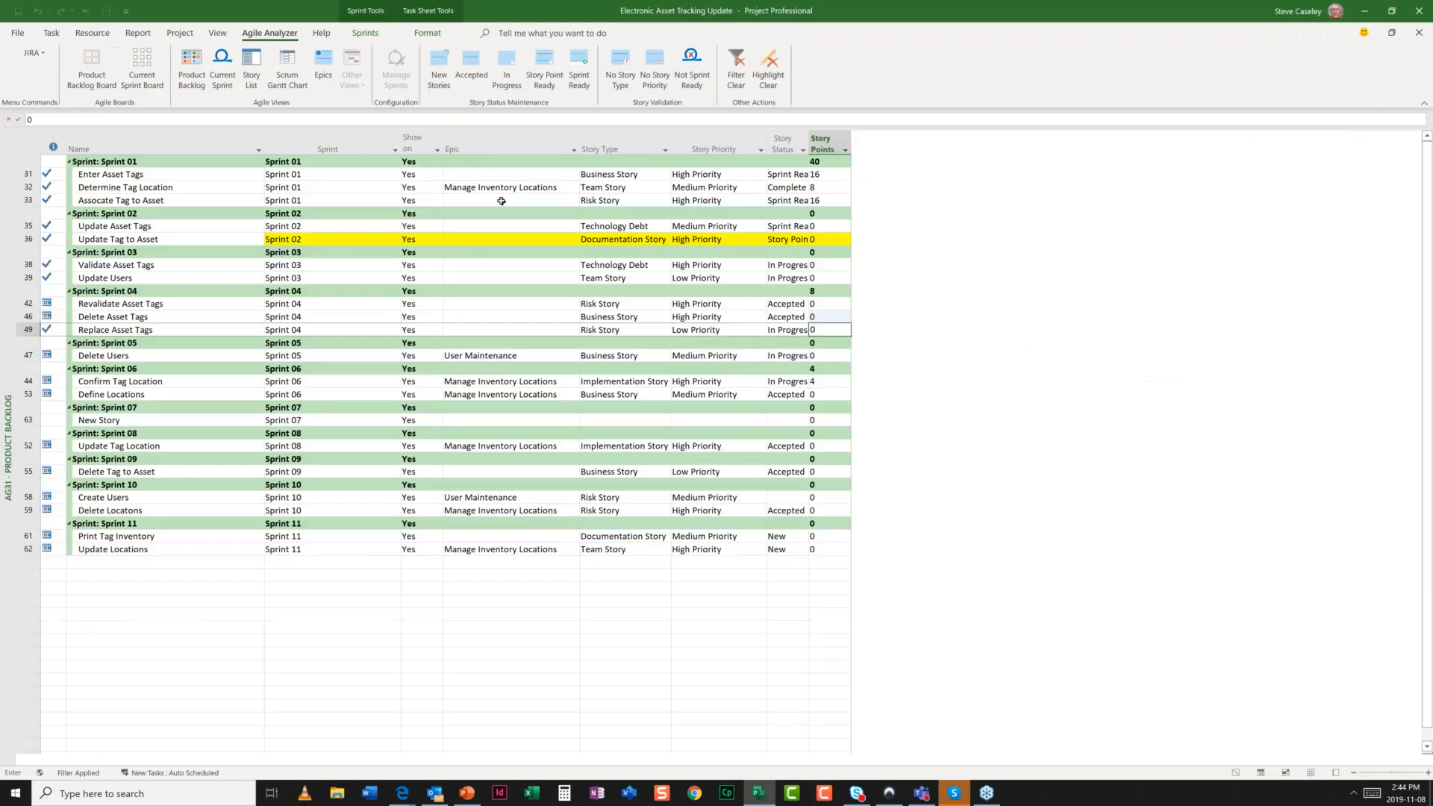
click(577, 83)
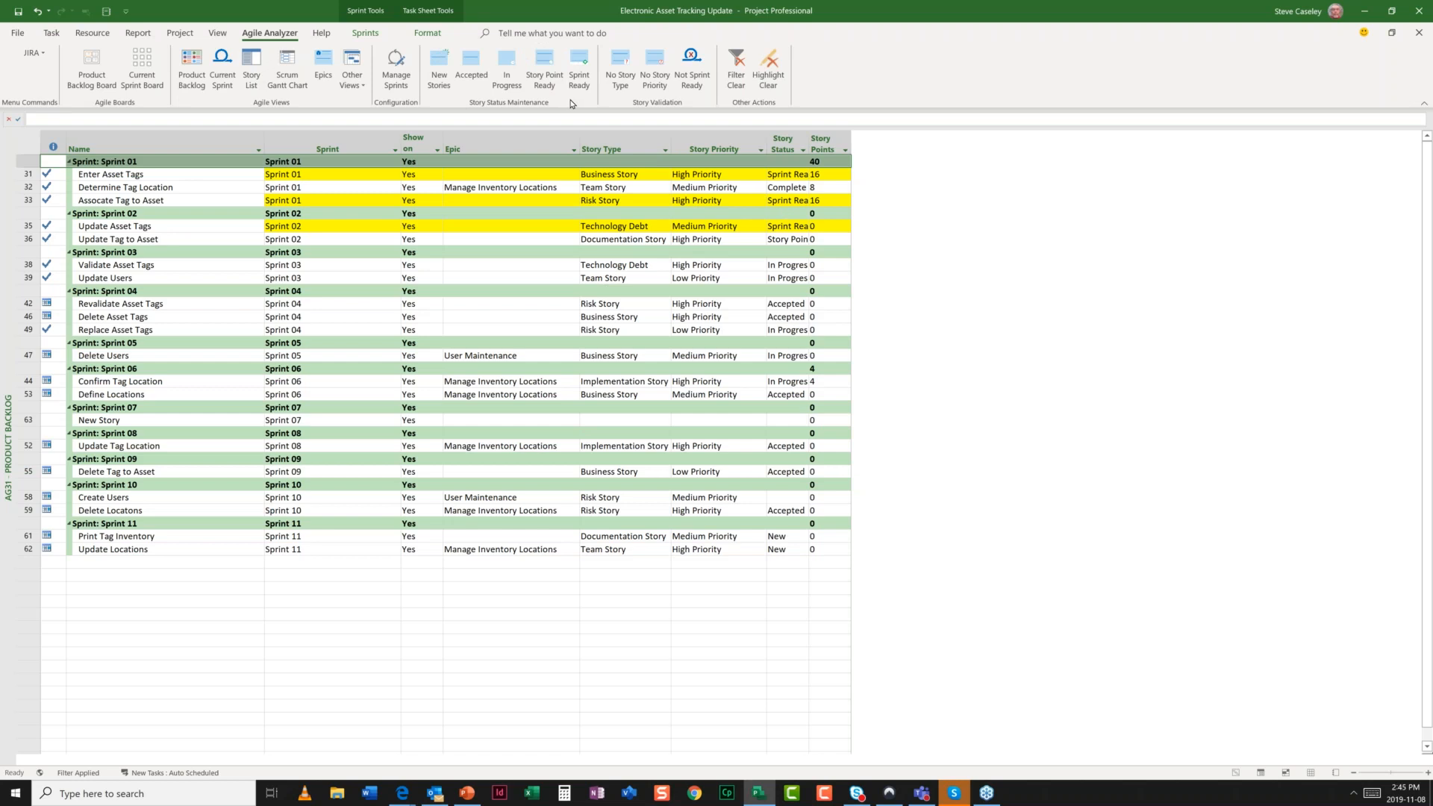
- Flag stories with no story type, revealing New Story in Sprint 07, and select its empty Story Type cell
key(alt+Tab)
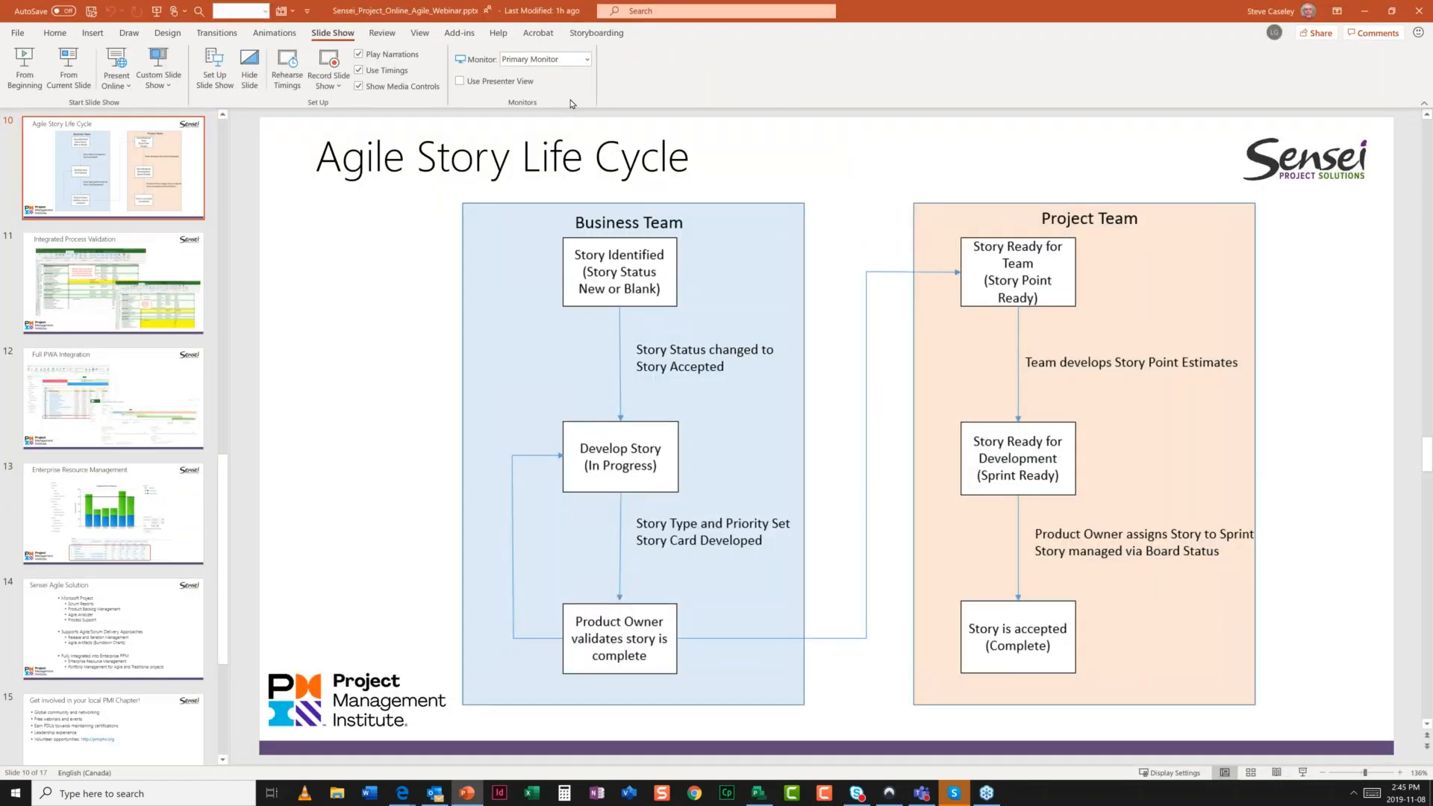
key(alt+Tab)
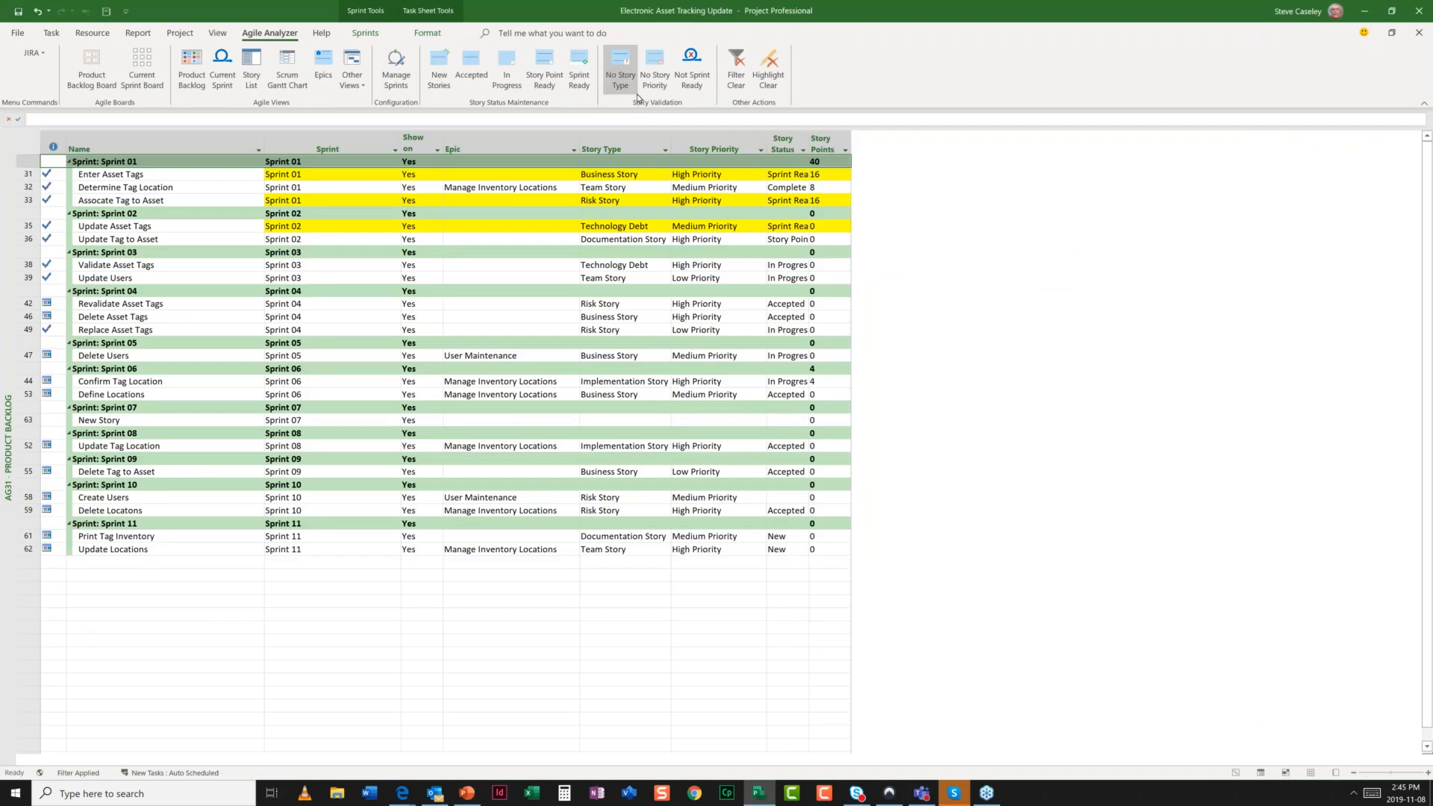
click(624, 78)
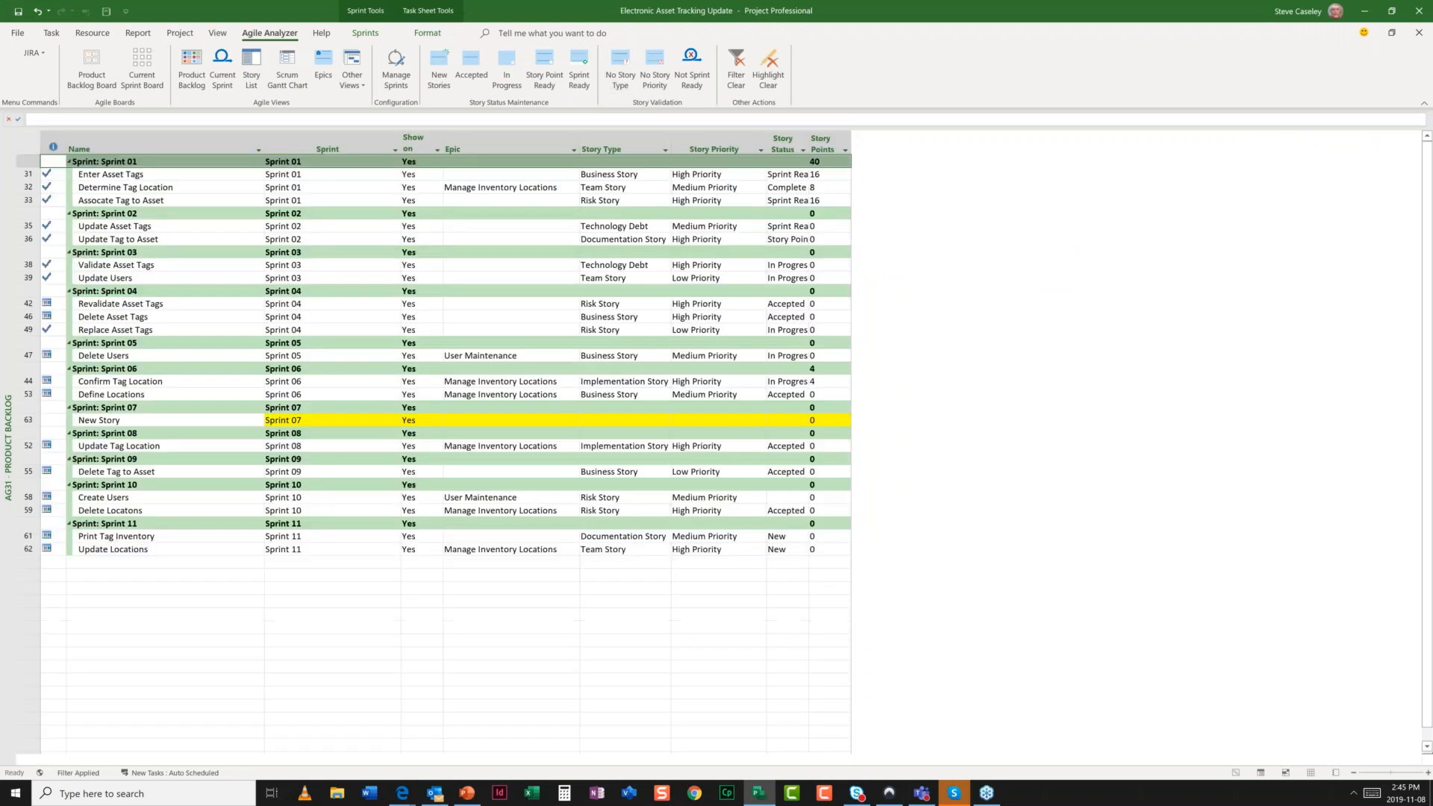
click(624, 421)
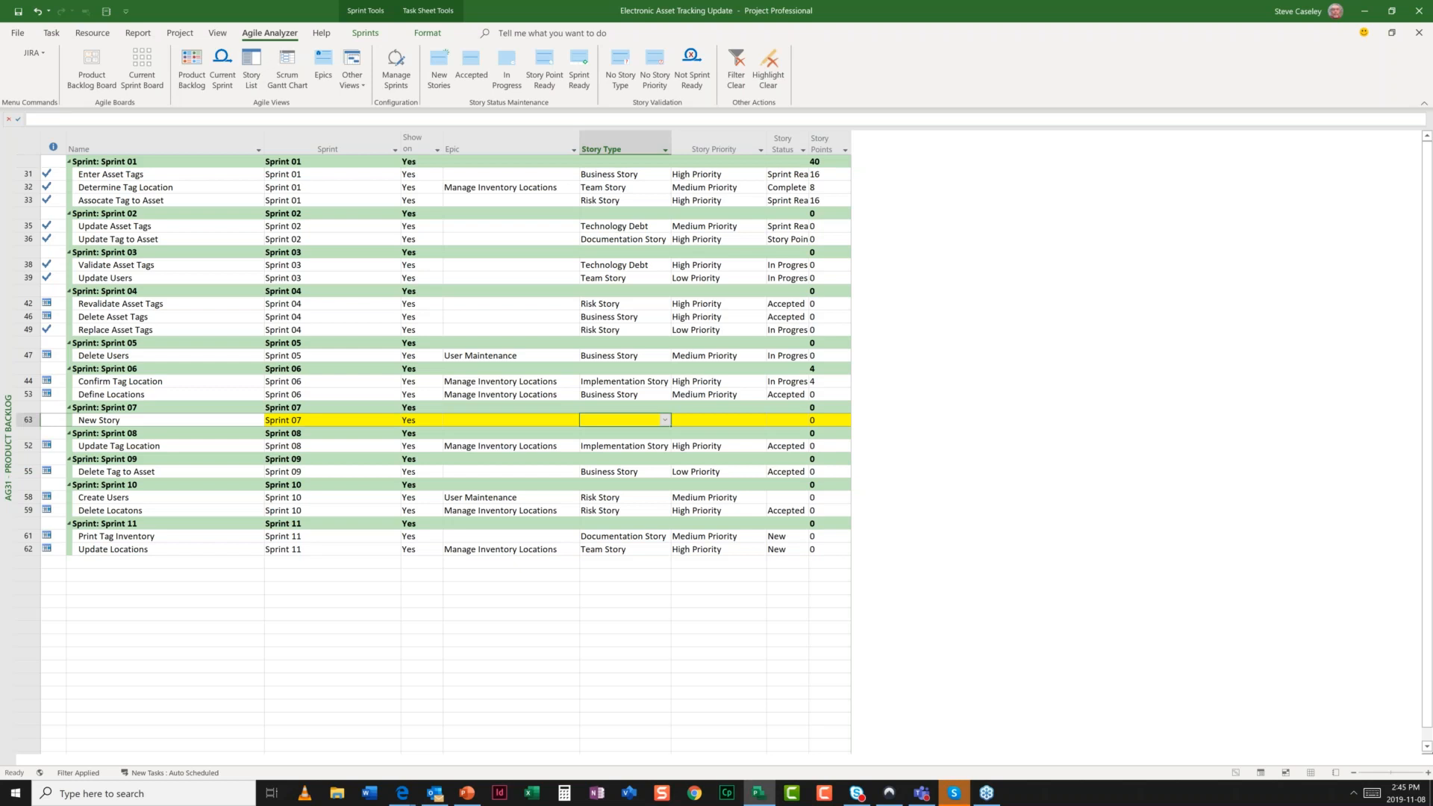
- Leave New Story's type unchanged, check for missing priorities, then flag Update Asset Tags as not sprint ready
click(666, 421)
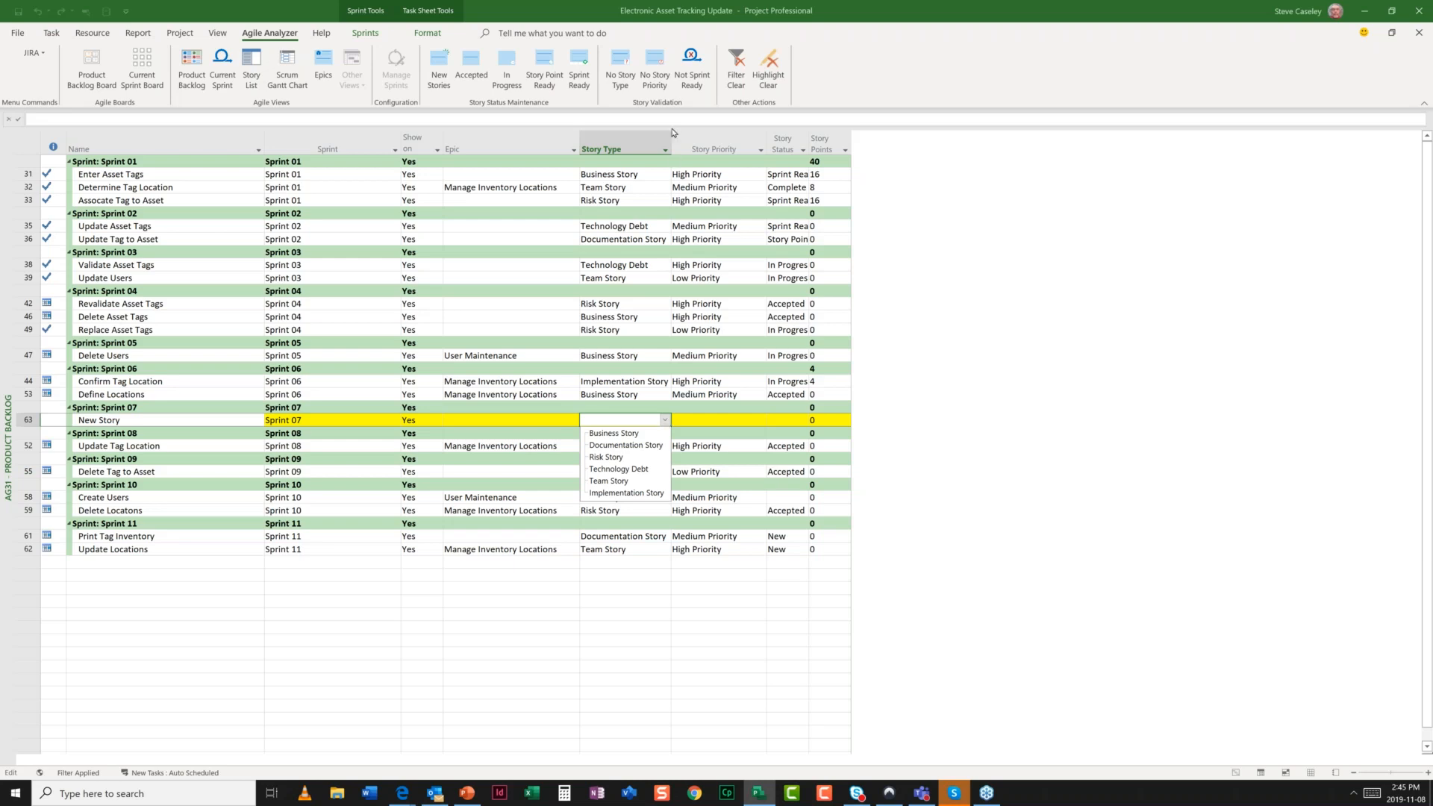
click(658, 81)
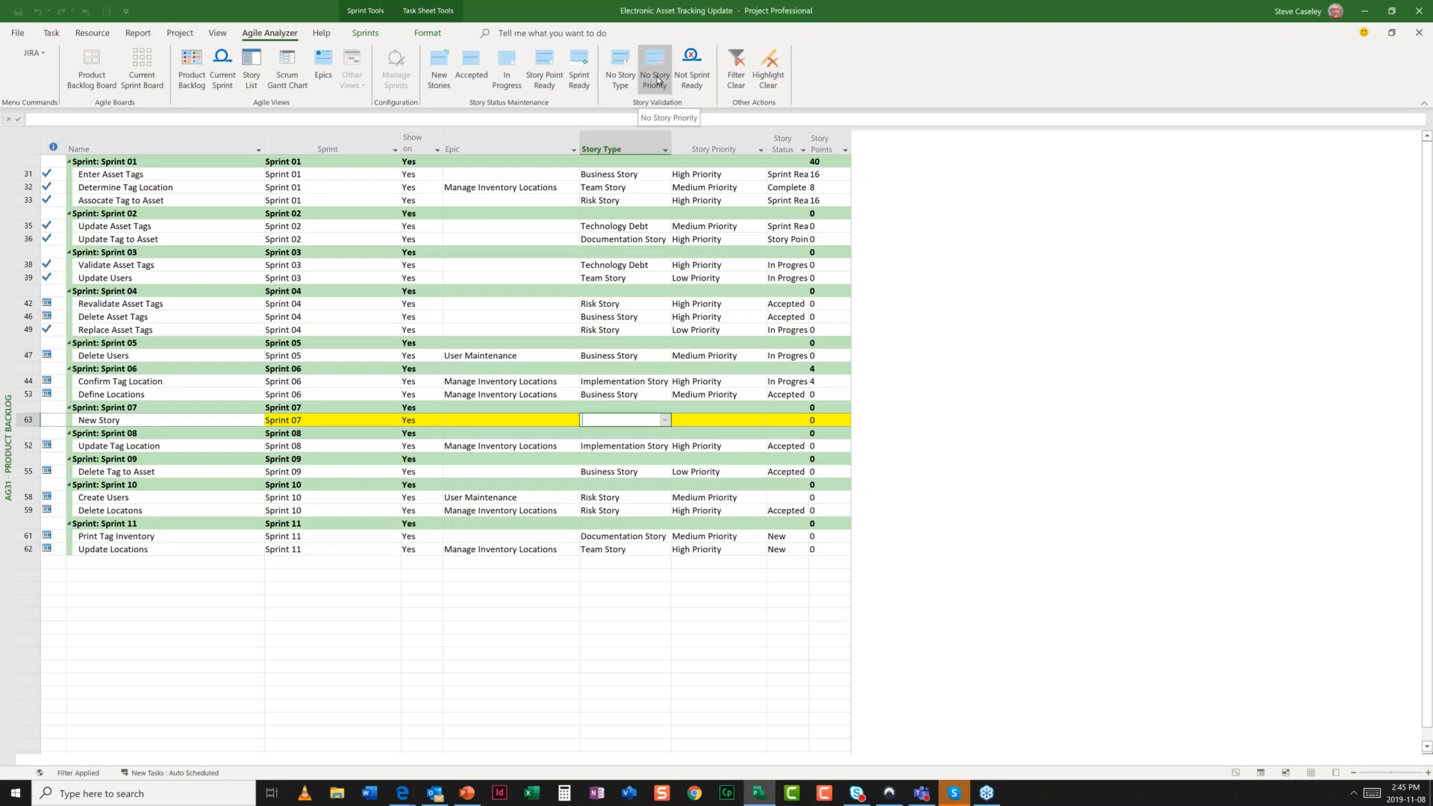
click(659, 81)
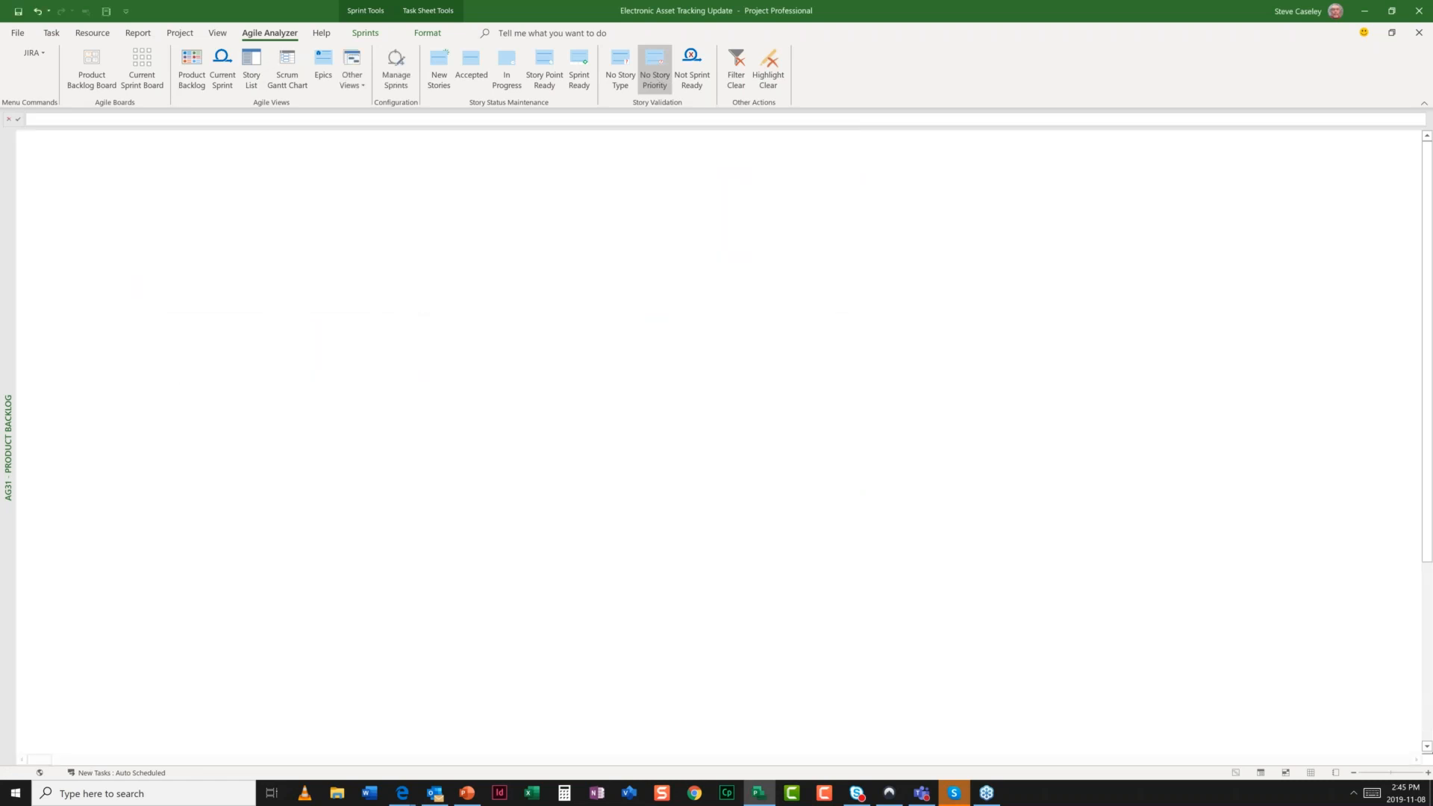
click(695, 88)
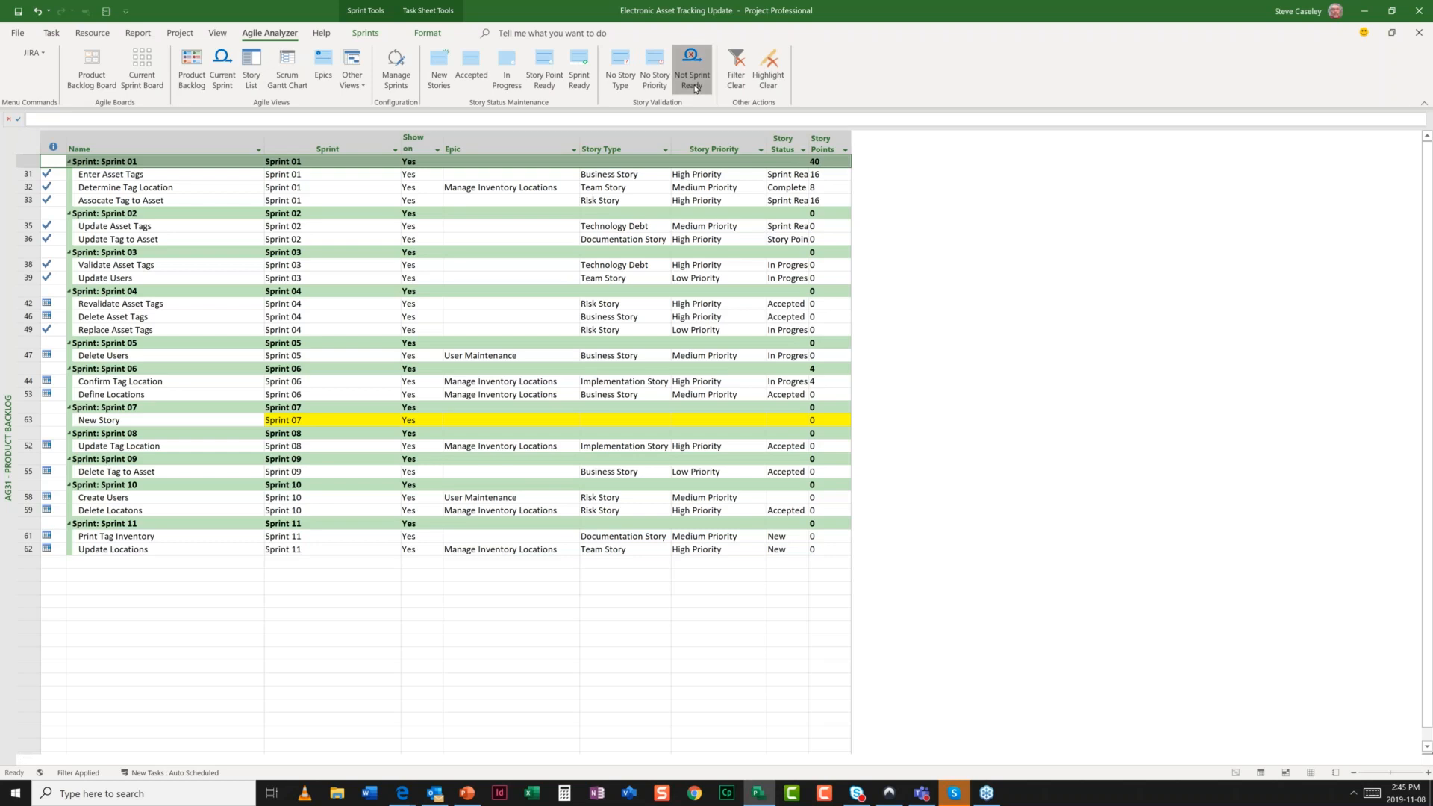
click(826, 227)
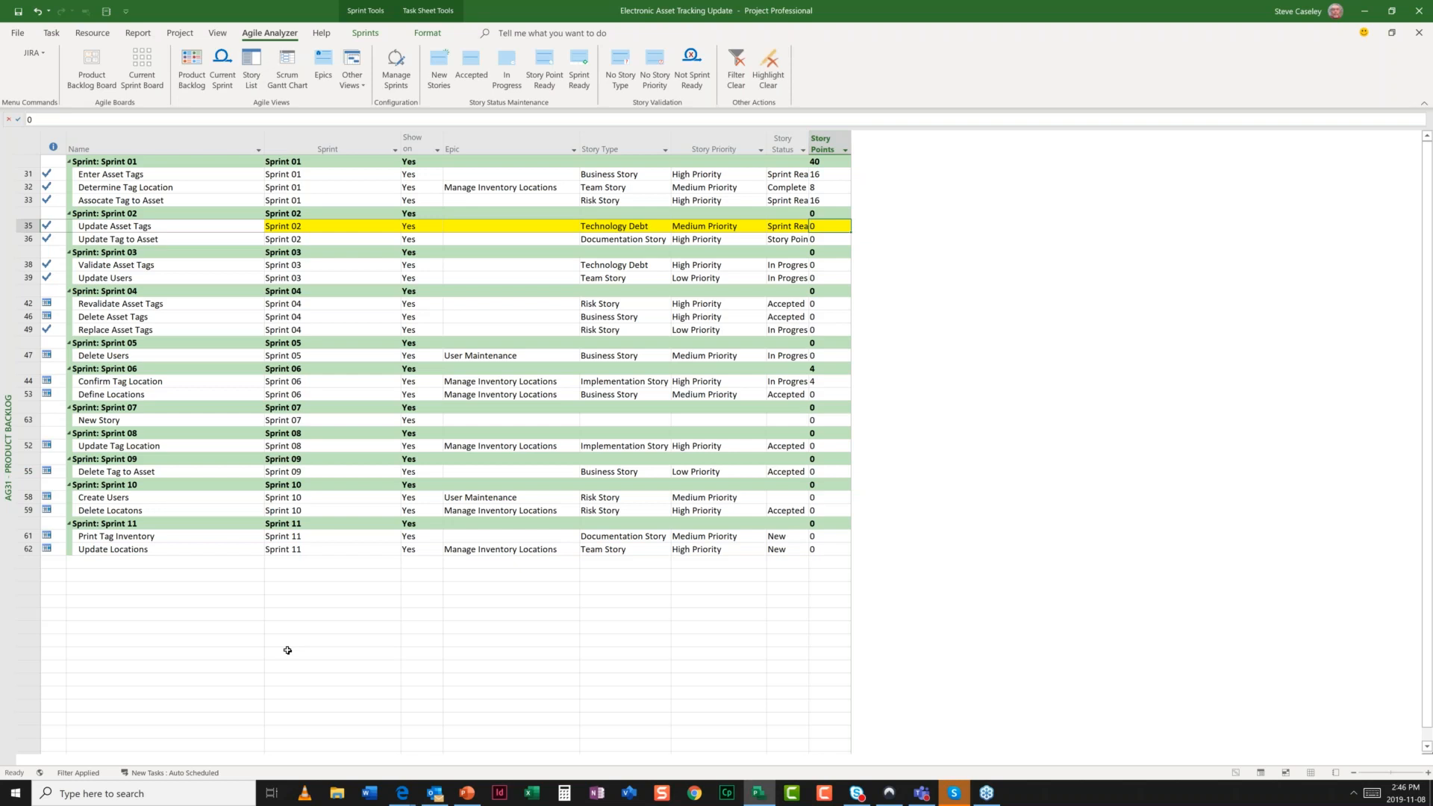
- On the Product Backlog Board, move Delete Users into Sprint 04 and Revalidate Asset Tags into Sprint 05
click(93, 75)
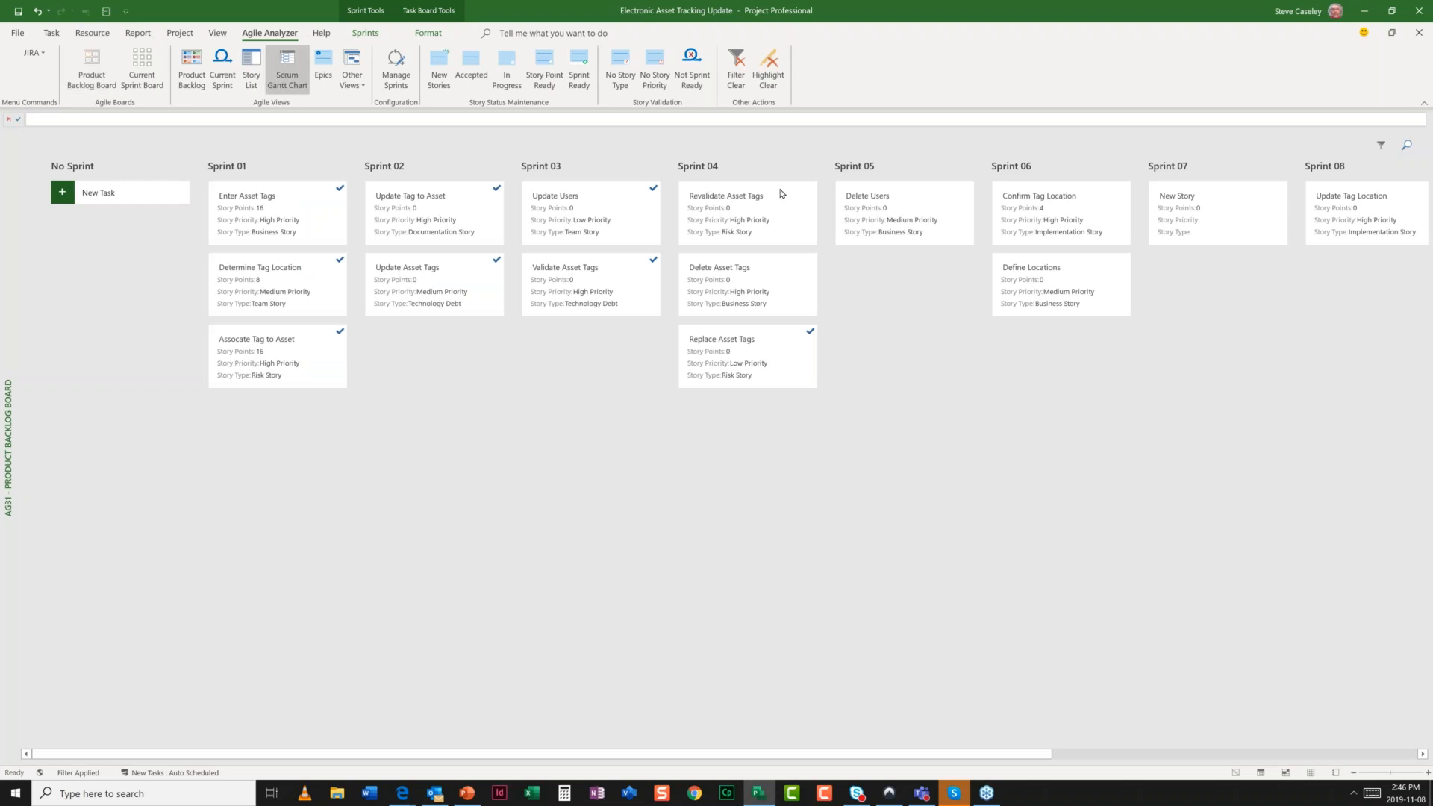
drag(888, 216, 790, 445)
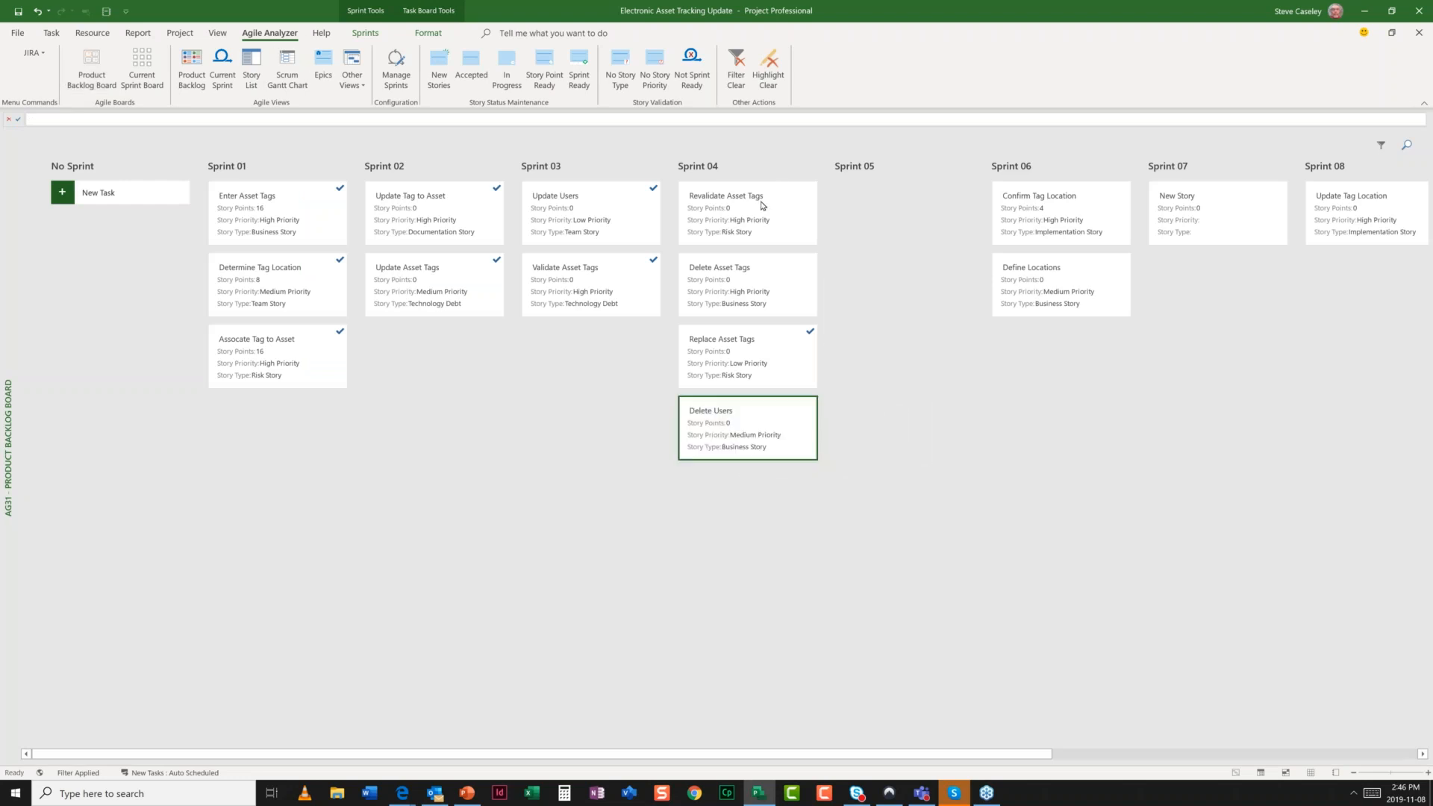
drag(761, 206, 886, 214)
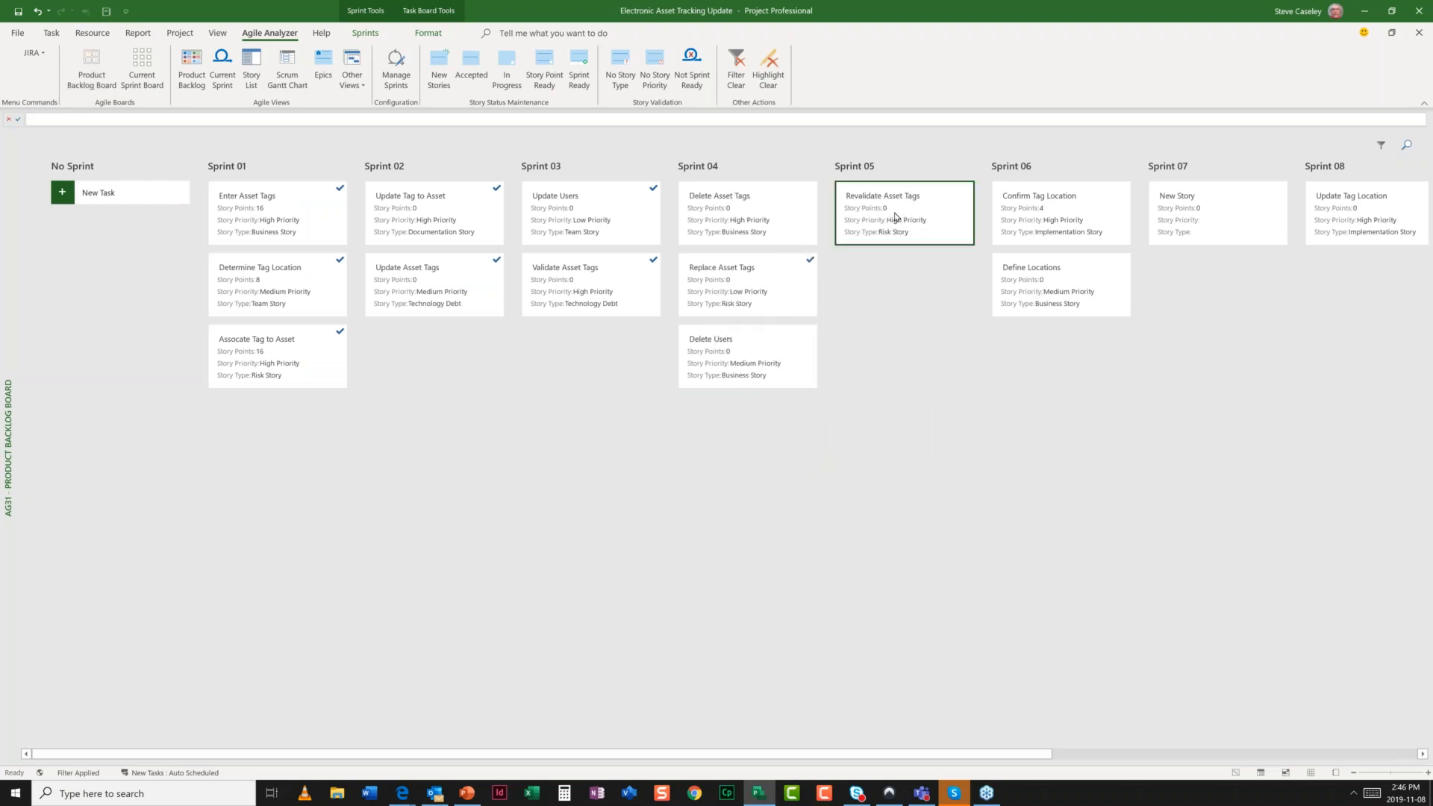
click(149, 84)
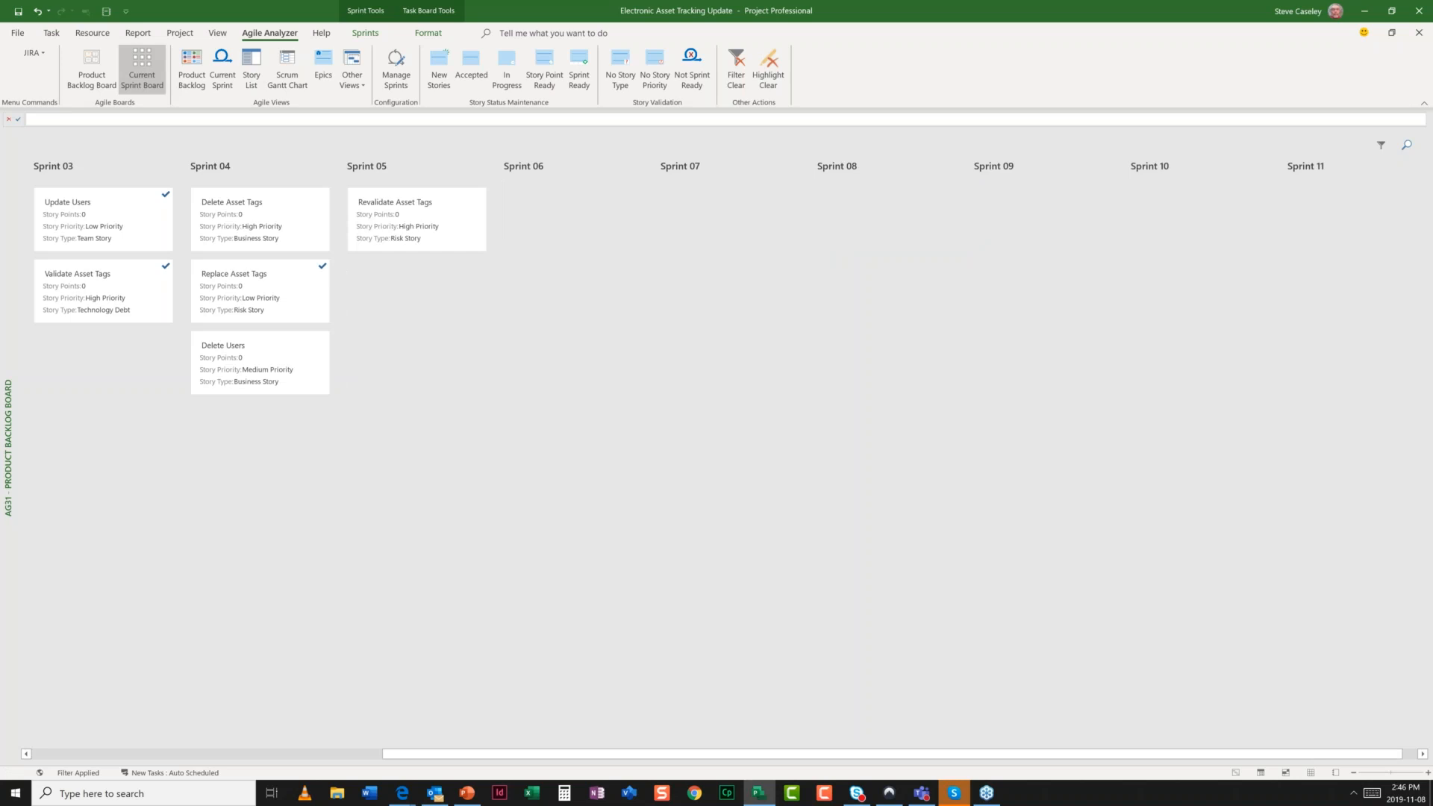
- View the Current Sprint Board, then the sprint-grouped Product Backlog sheet, briefly selecting Sprint through Story Points columns
click(142, 67)
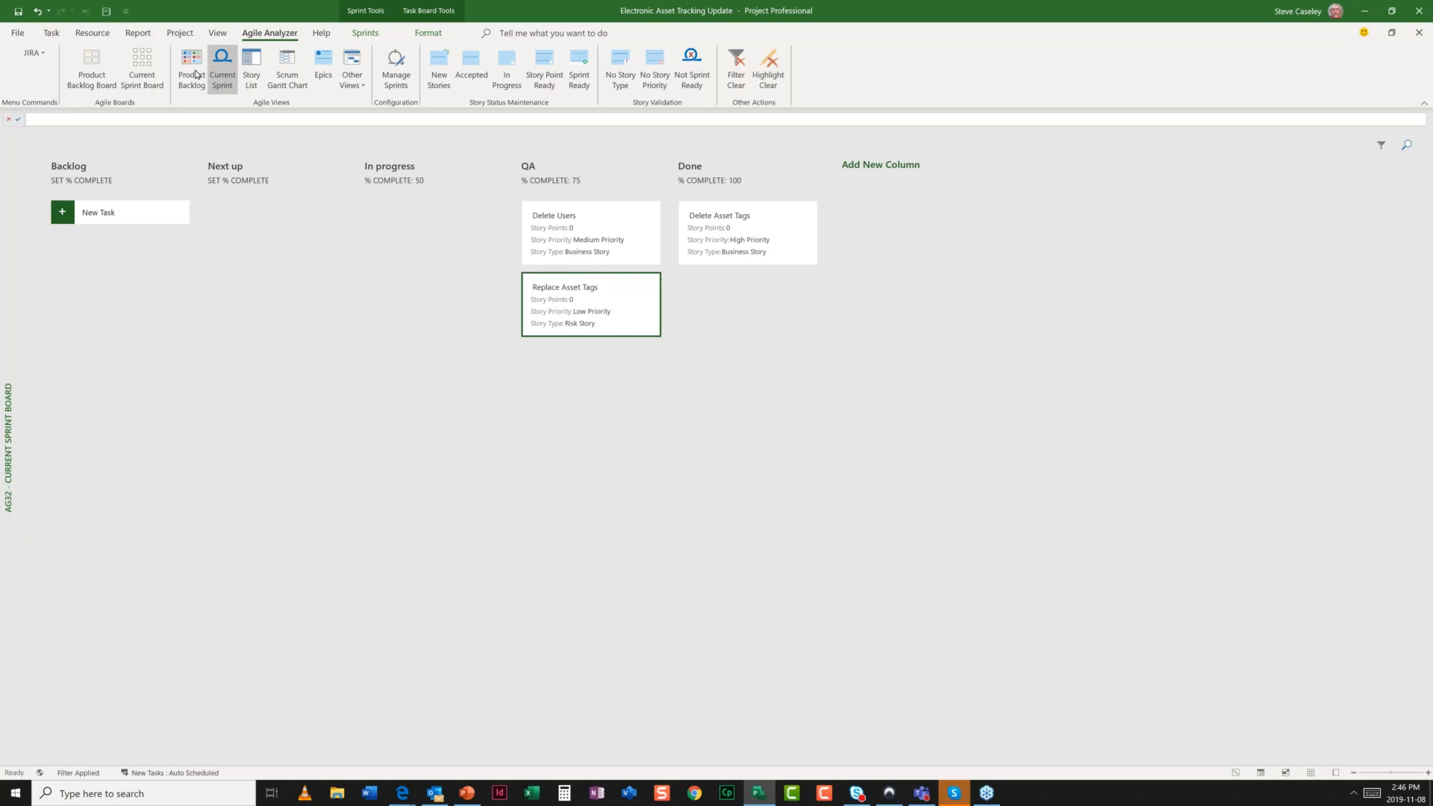
click(196, 75)
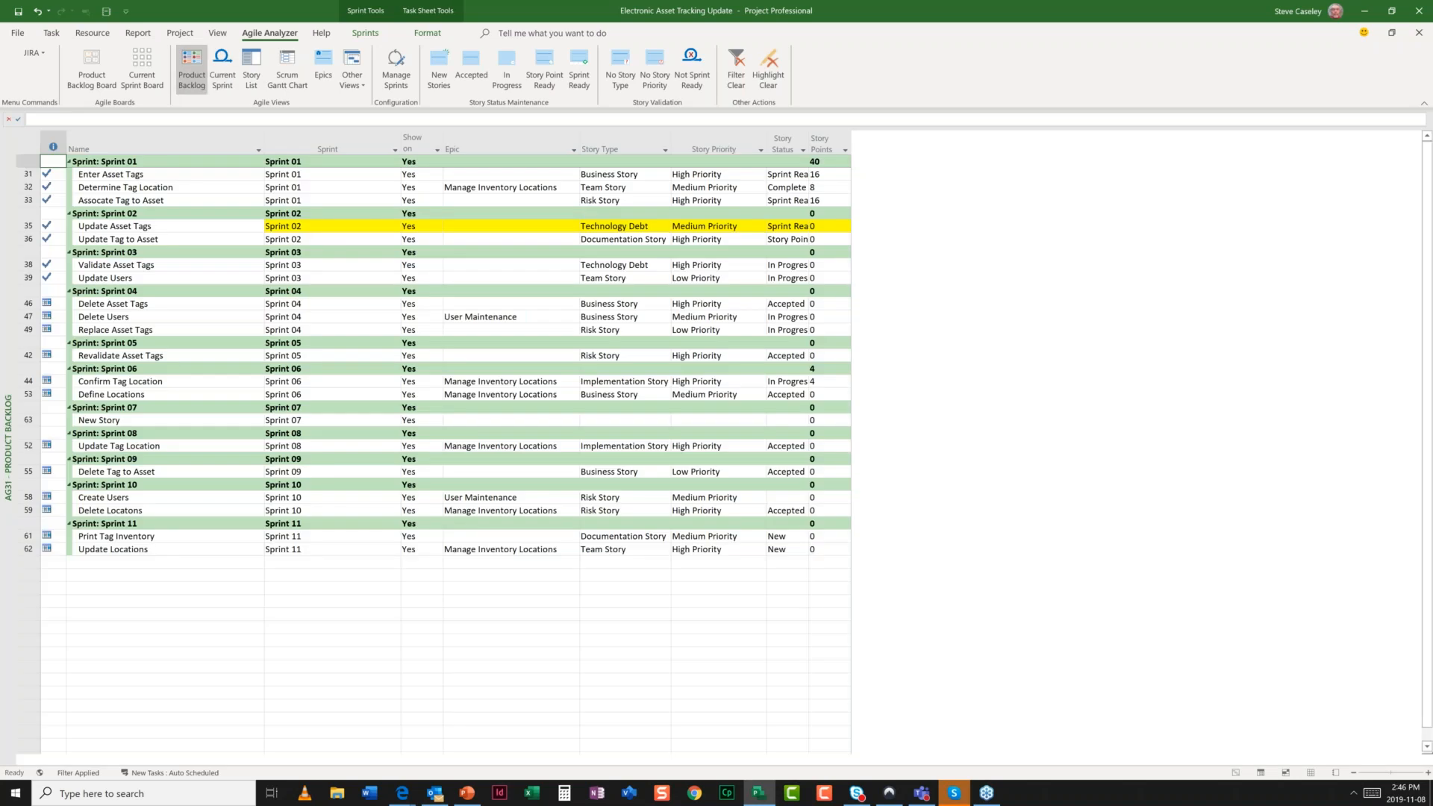
drag(329, 148, 825, 145)
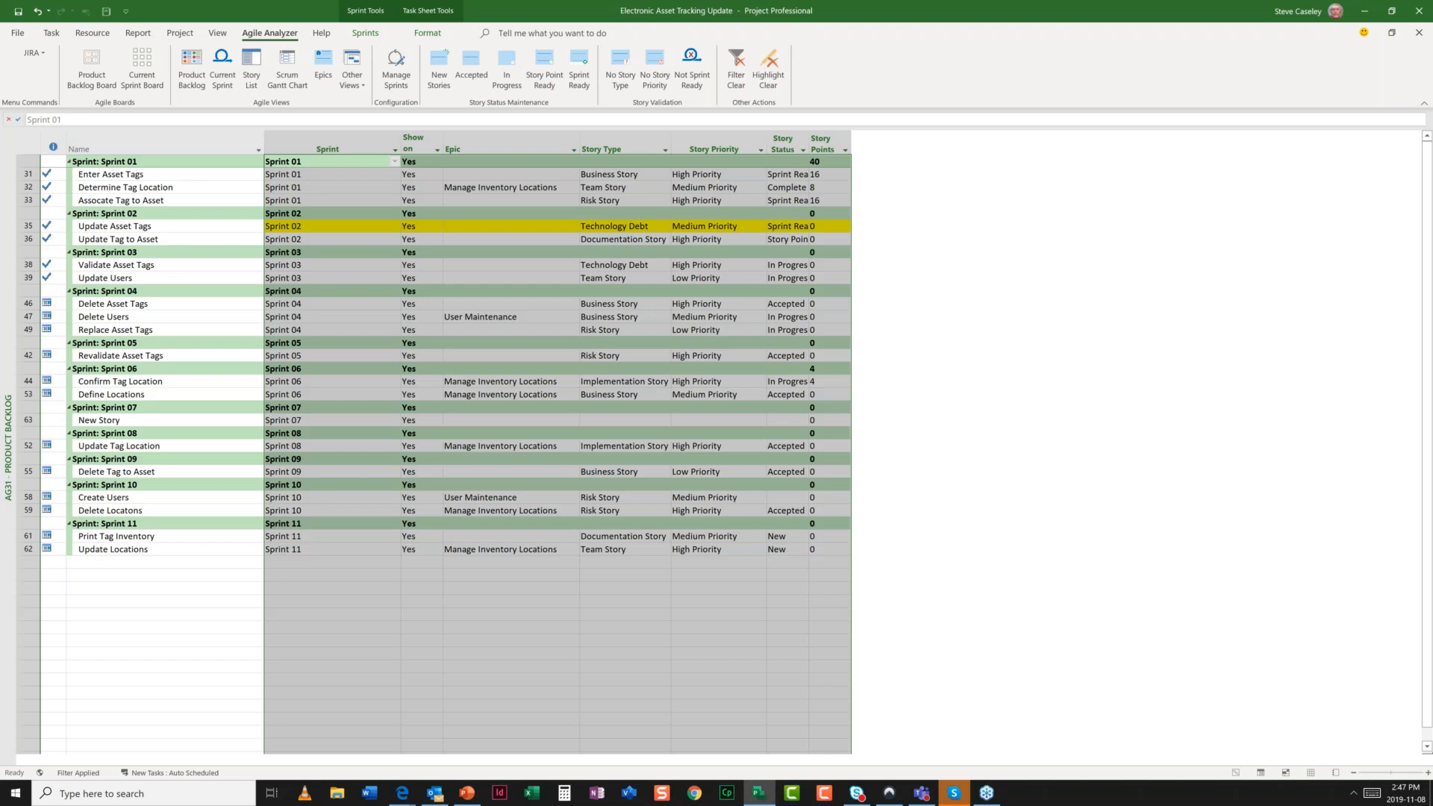
click(524, 331)
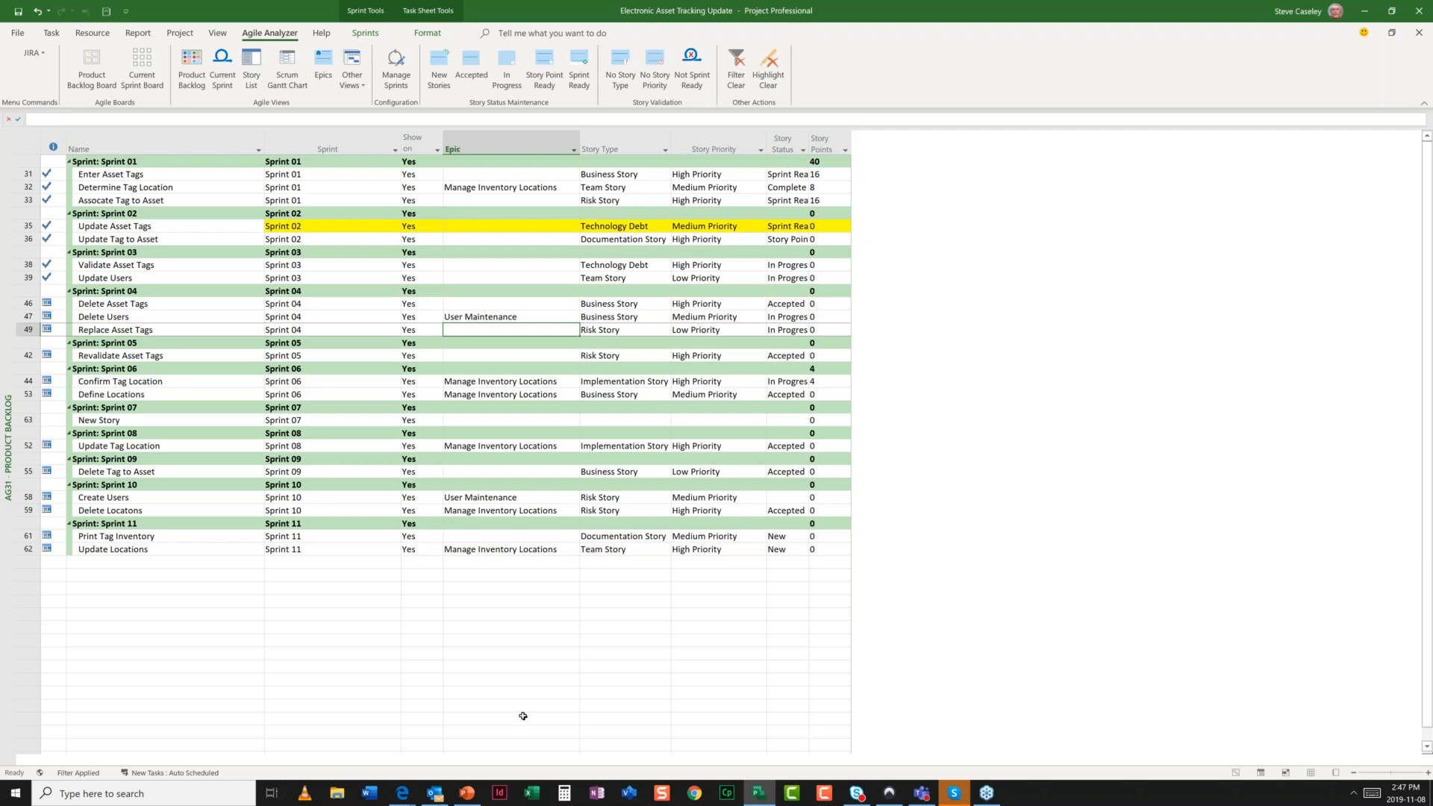
mouse_move(404, 798)
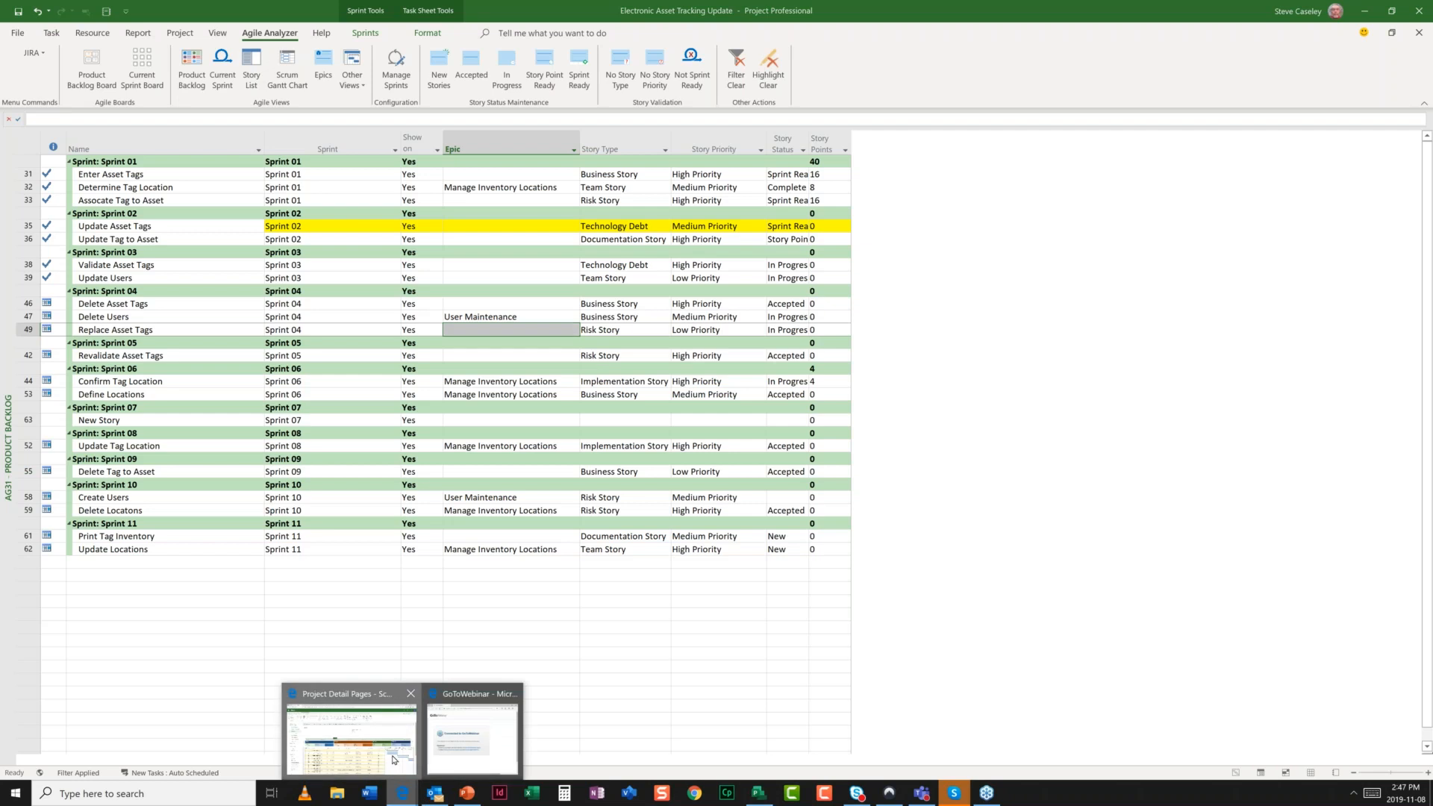
- In Project Web App, show the schedule in AG32 - Current Sprint, then AG33 - Story List
click(395, 760)
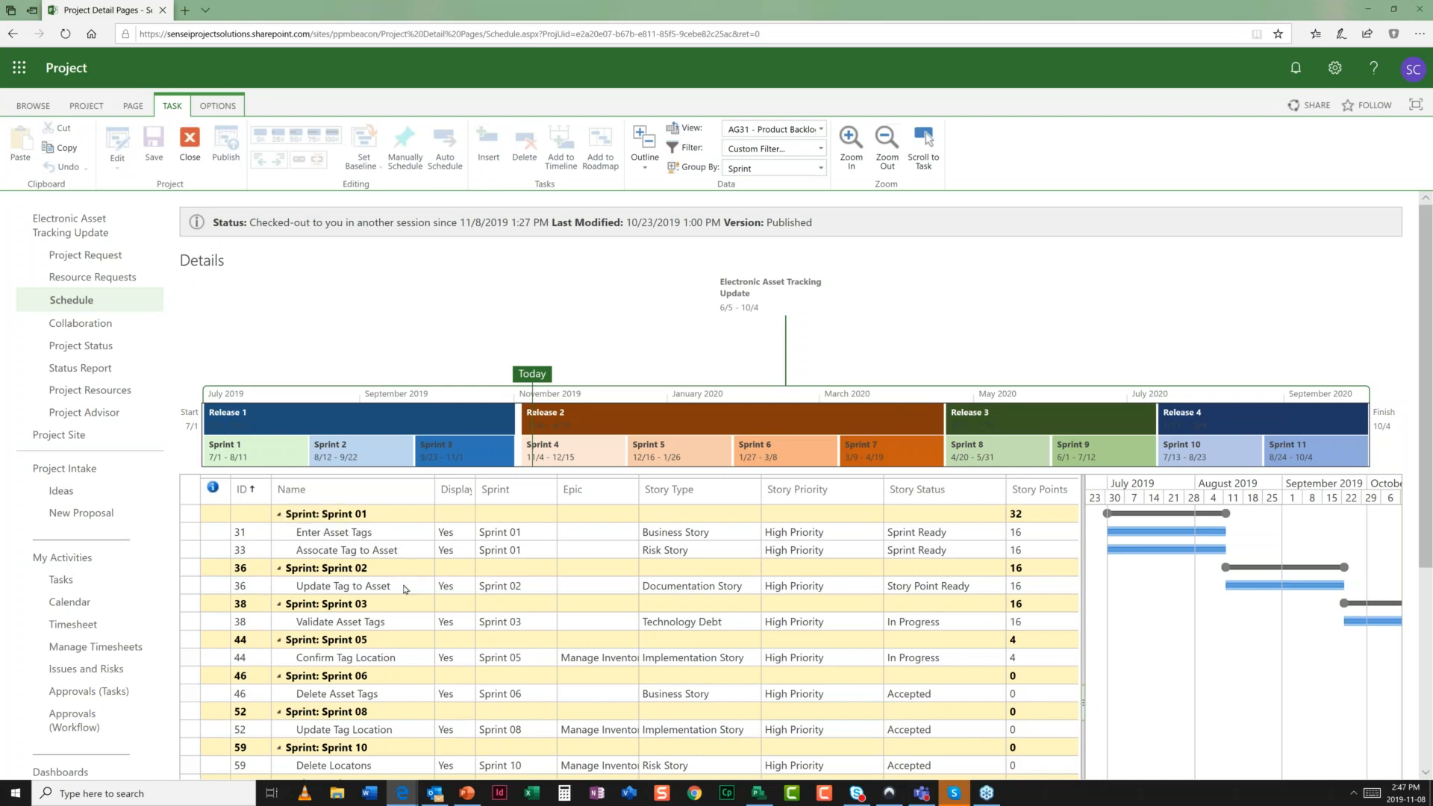
click(821, 131)
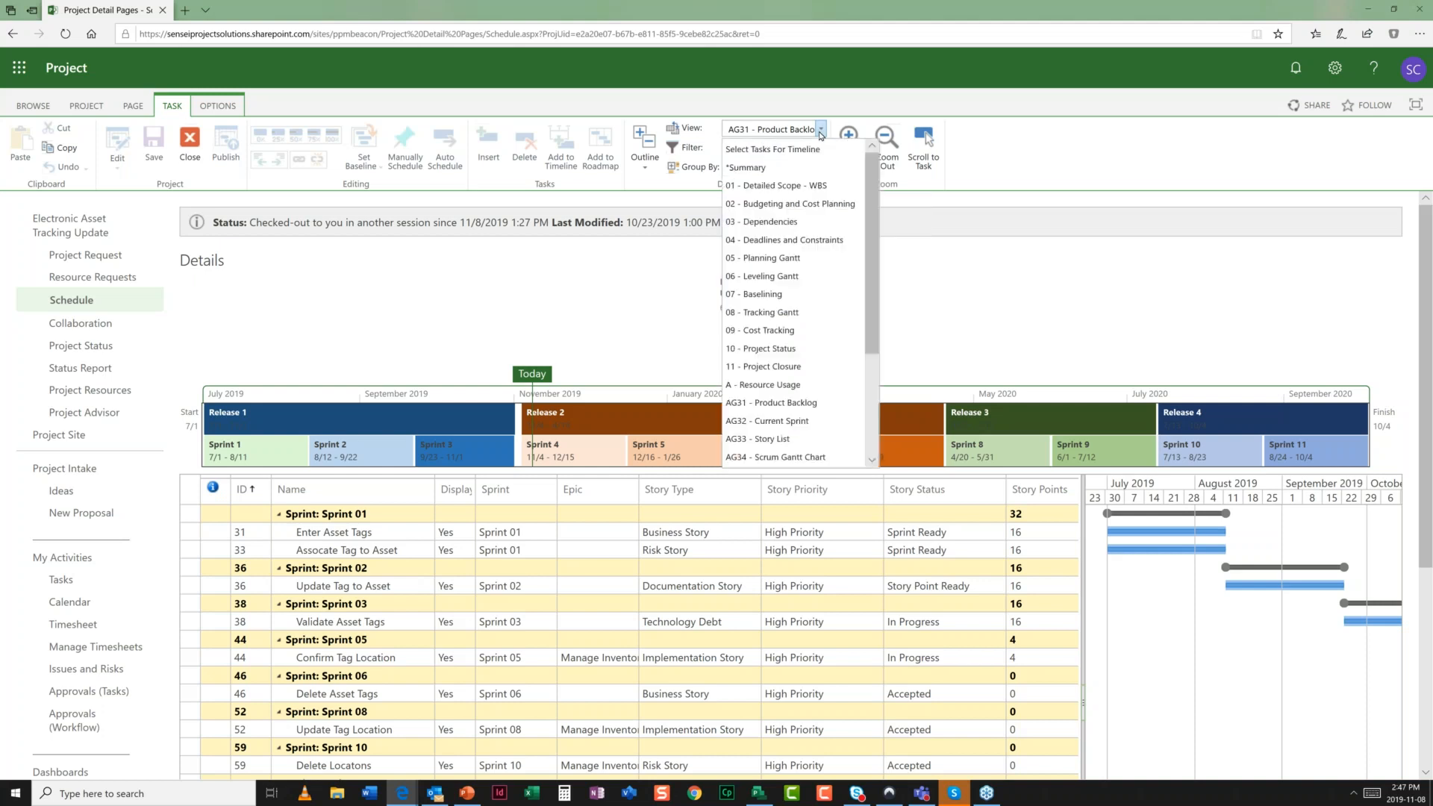
click(775, 323)
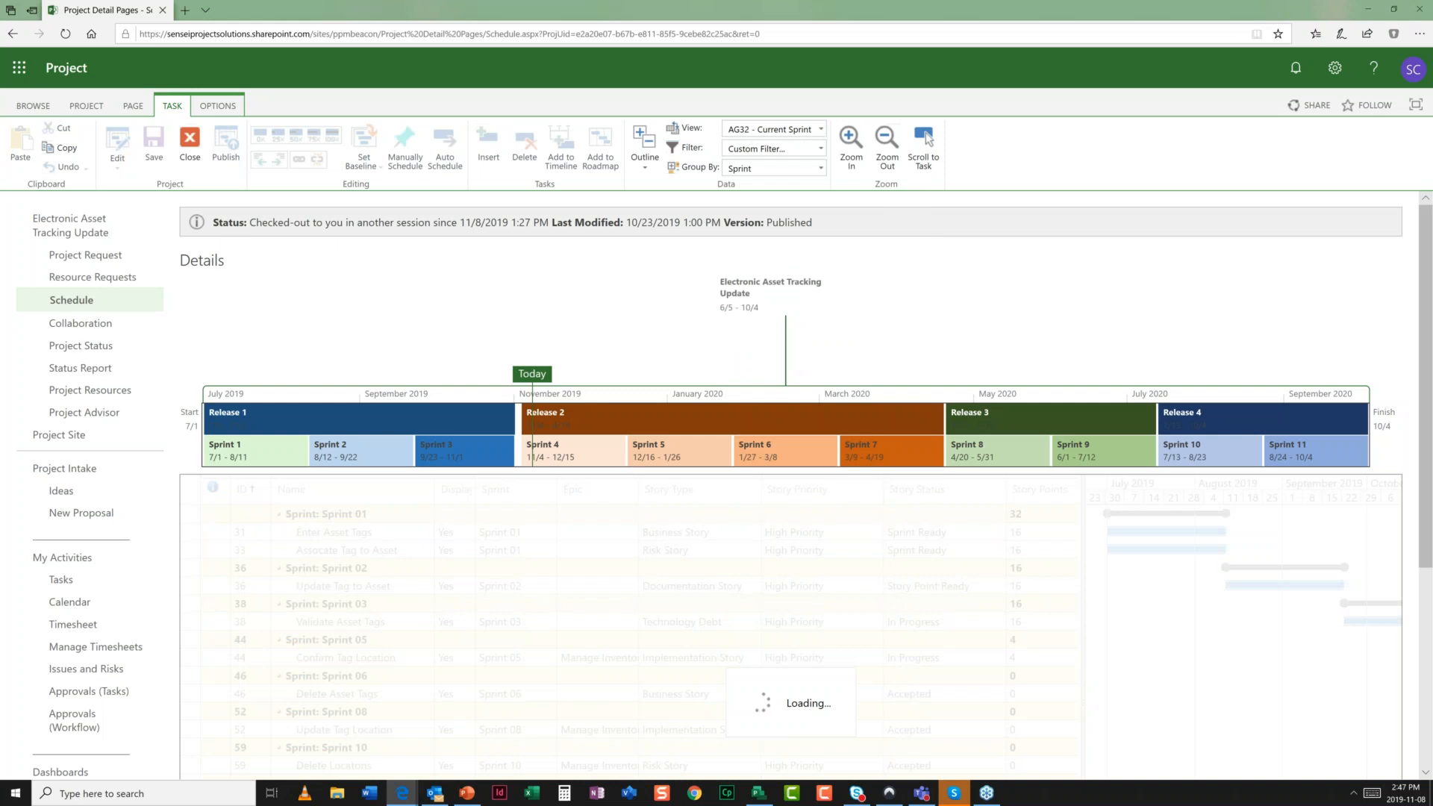
click(822, 130)
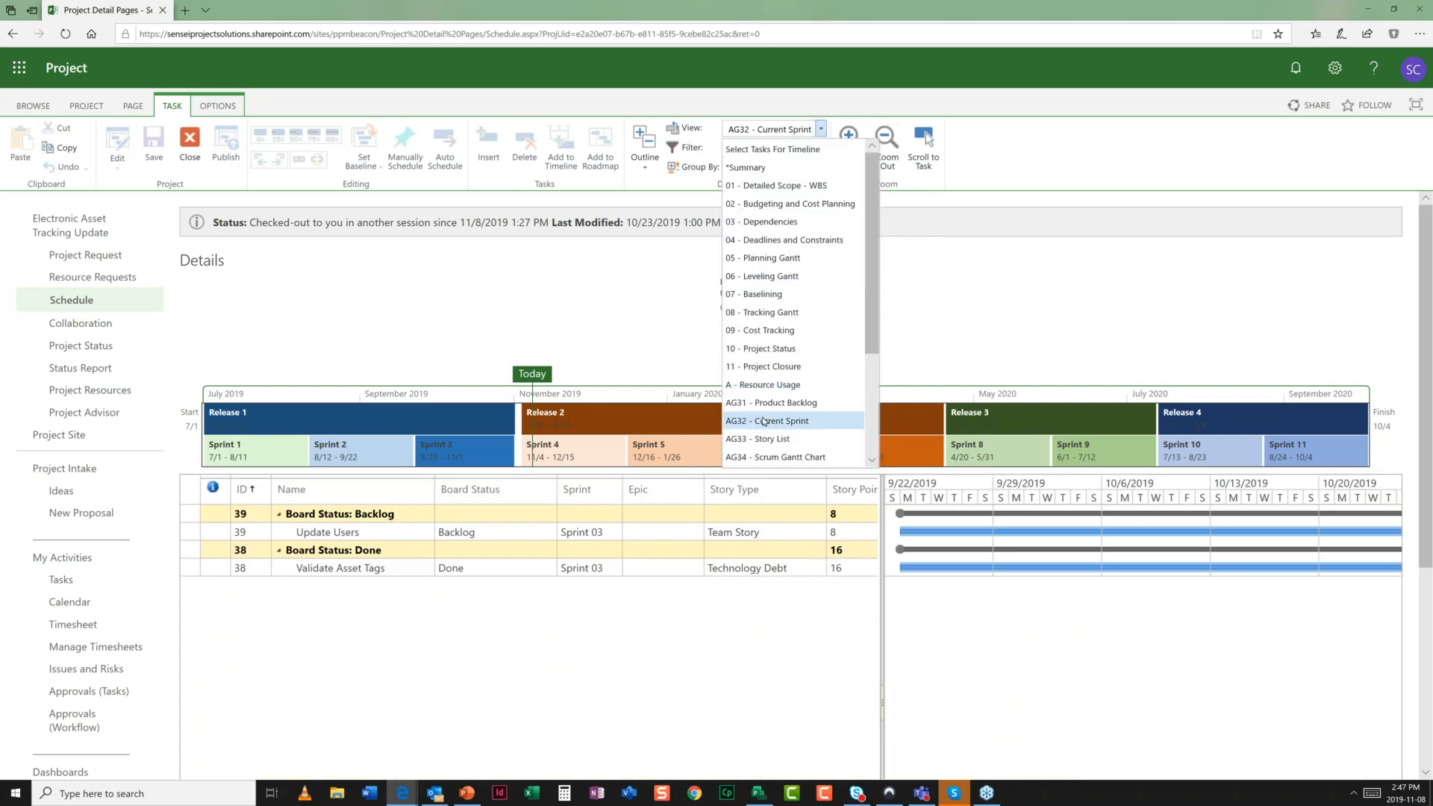
scroll(763, 422, down, 1)
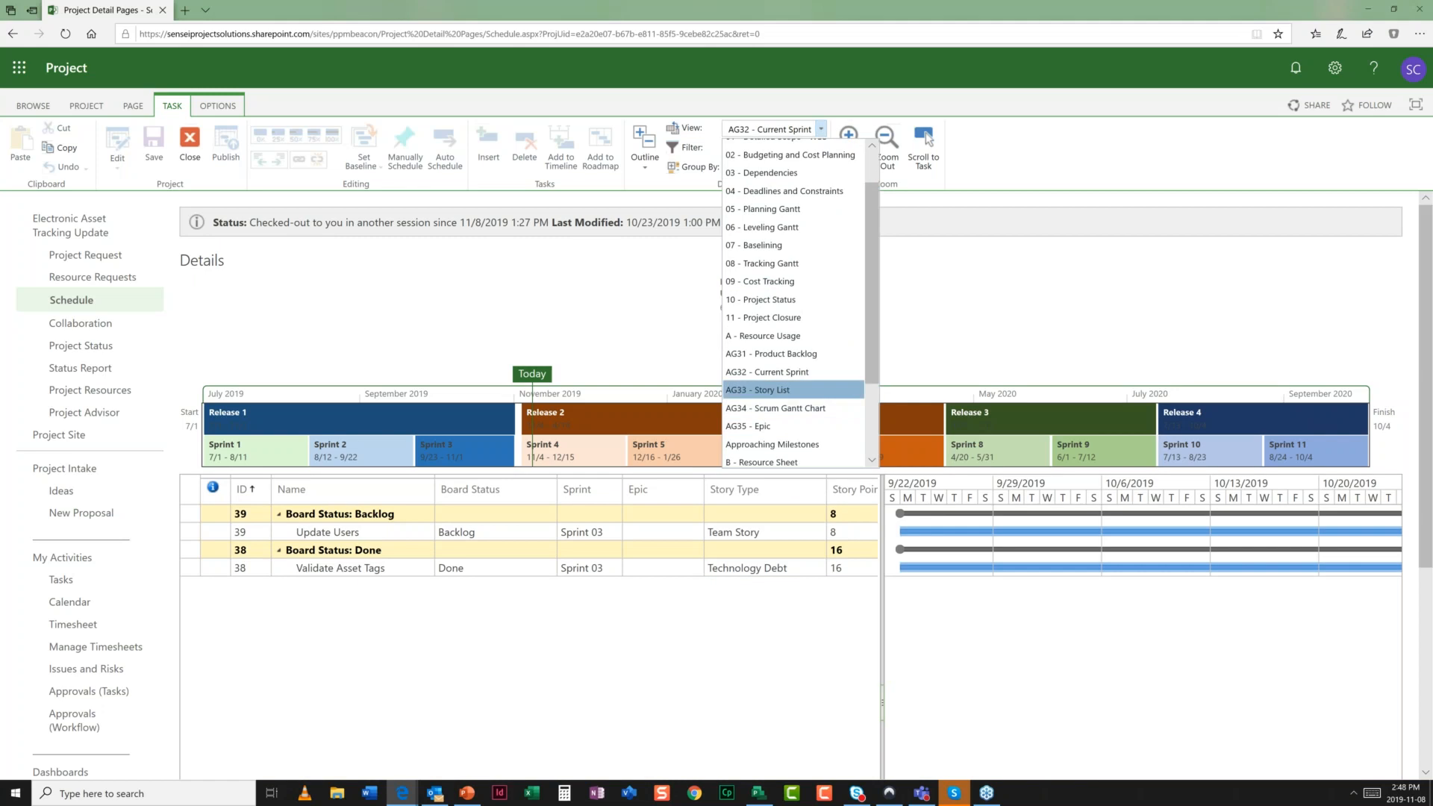
click(772, 389)
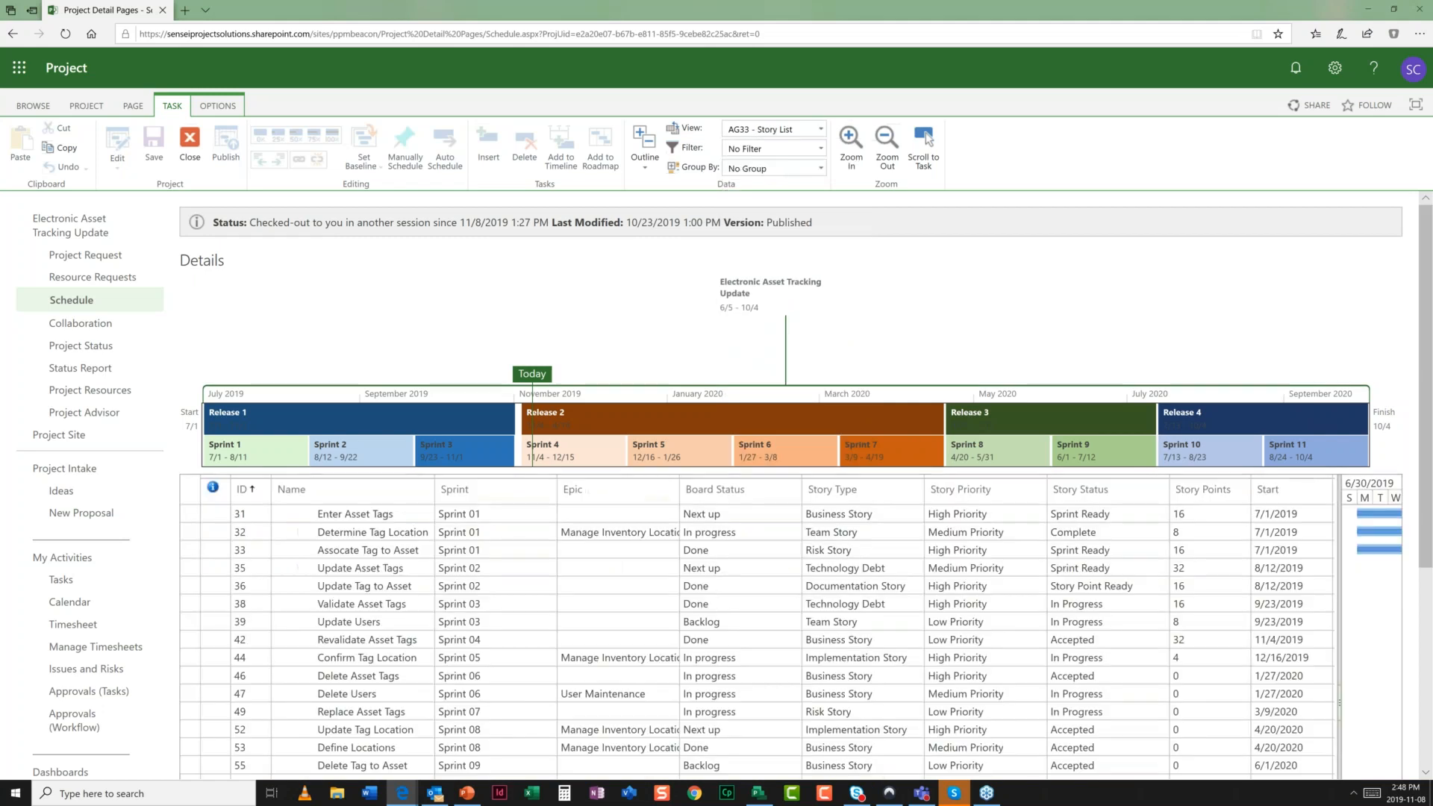
- Switch the Project Online schedule to AG35 - Epic, then AG34 - Scrum Gantt Chart view
click(821, 129)
scroll(806, 321, down, 2)
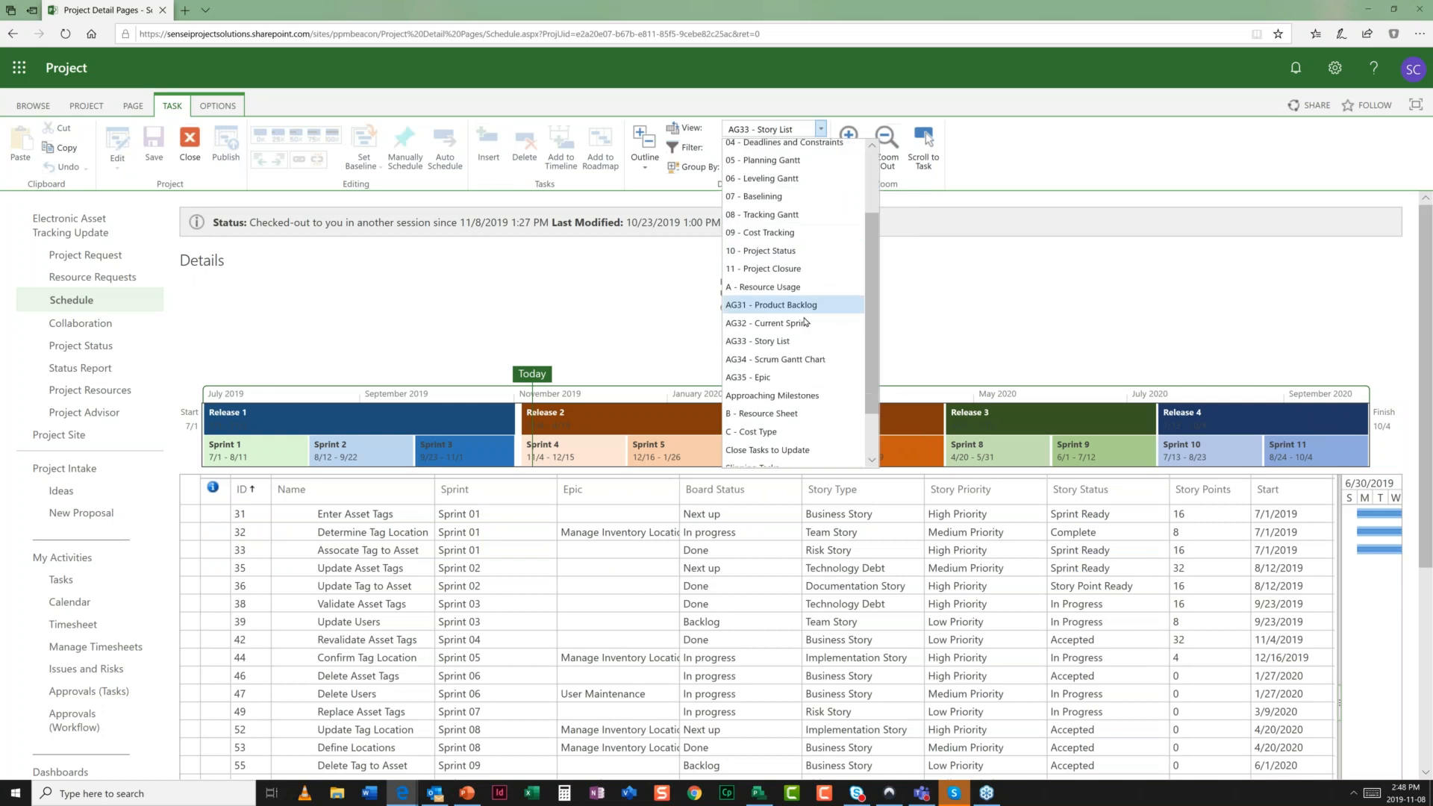
click(757, 377)
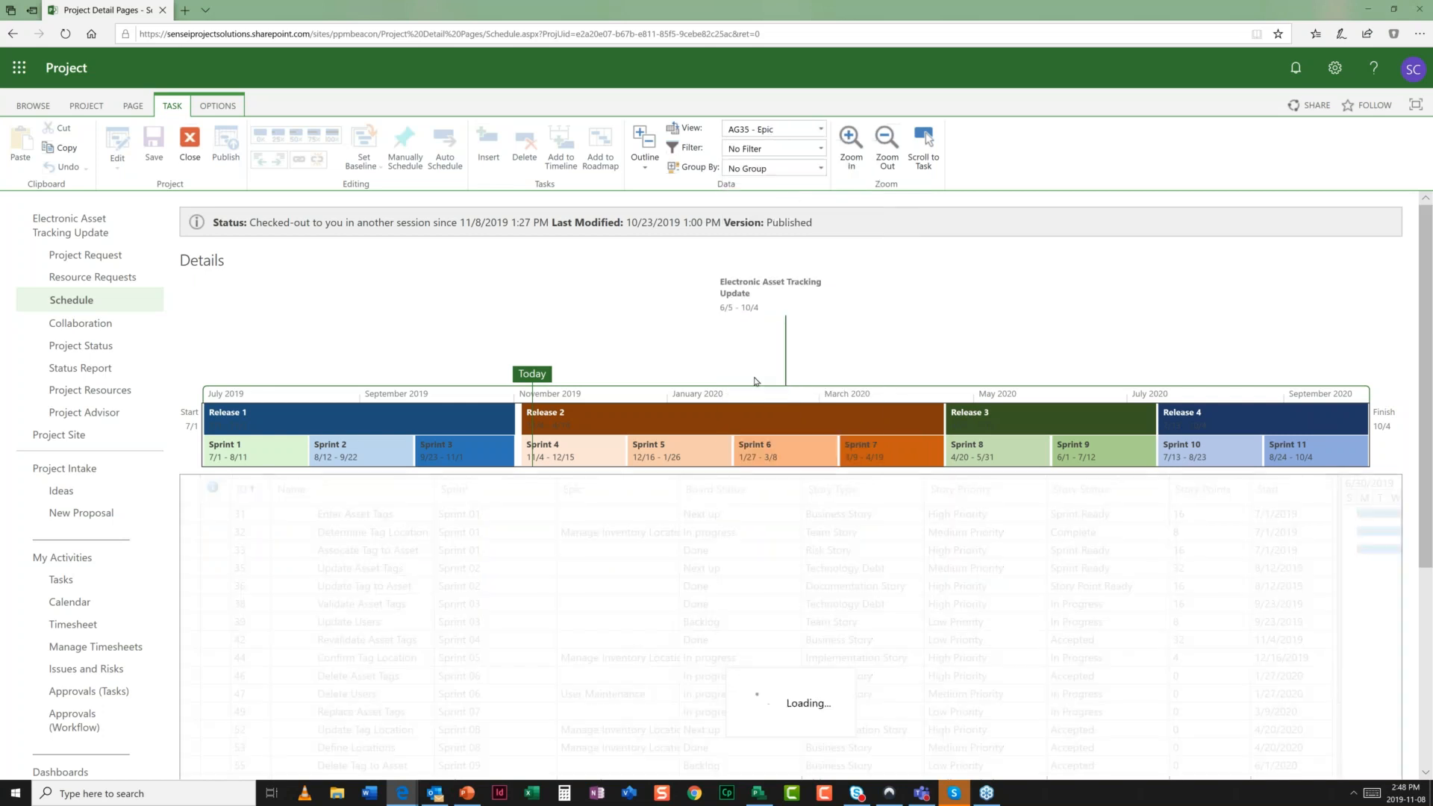
click(822, 130)
scroll(773, 351, down, 3)
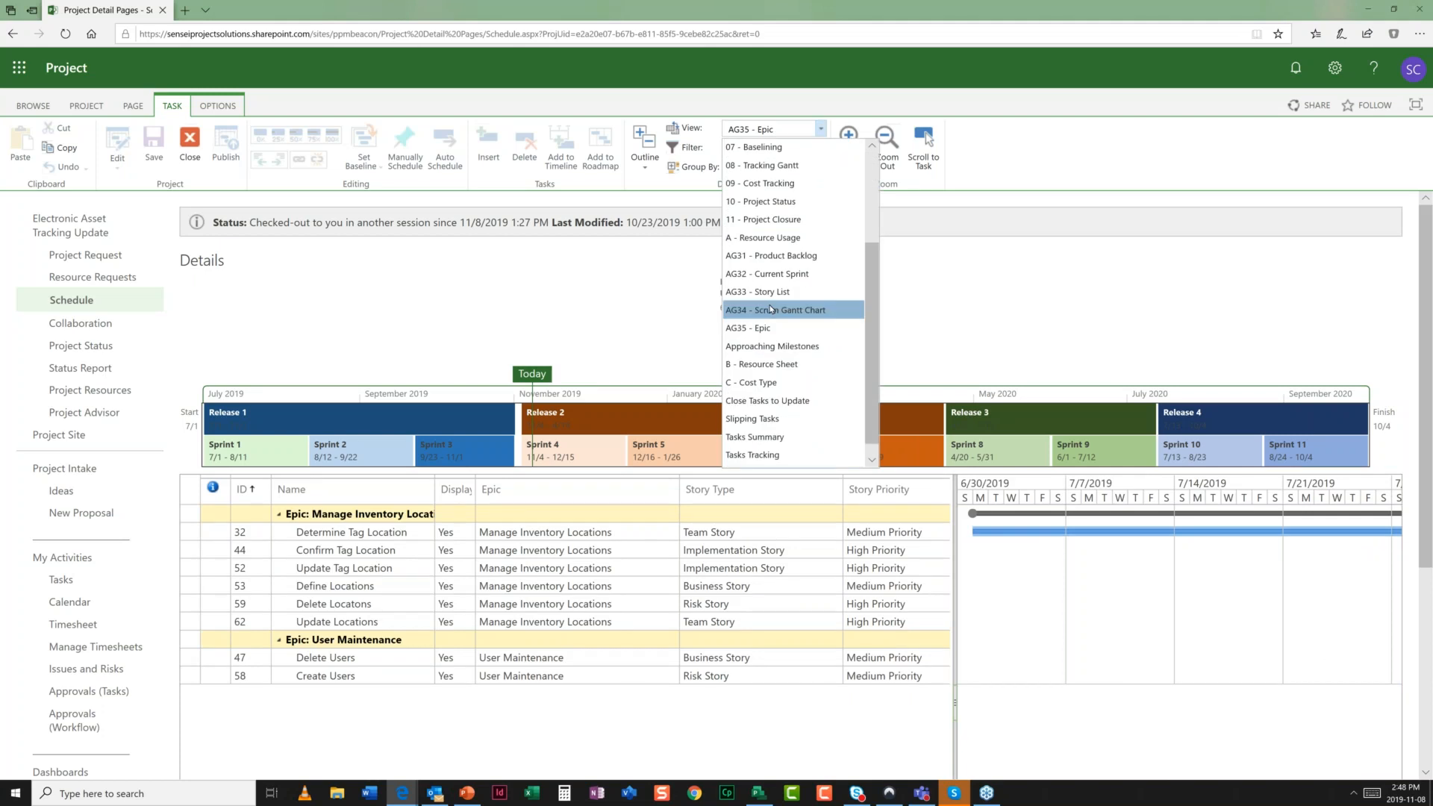
click(771, 310)
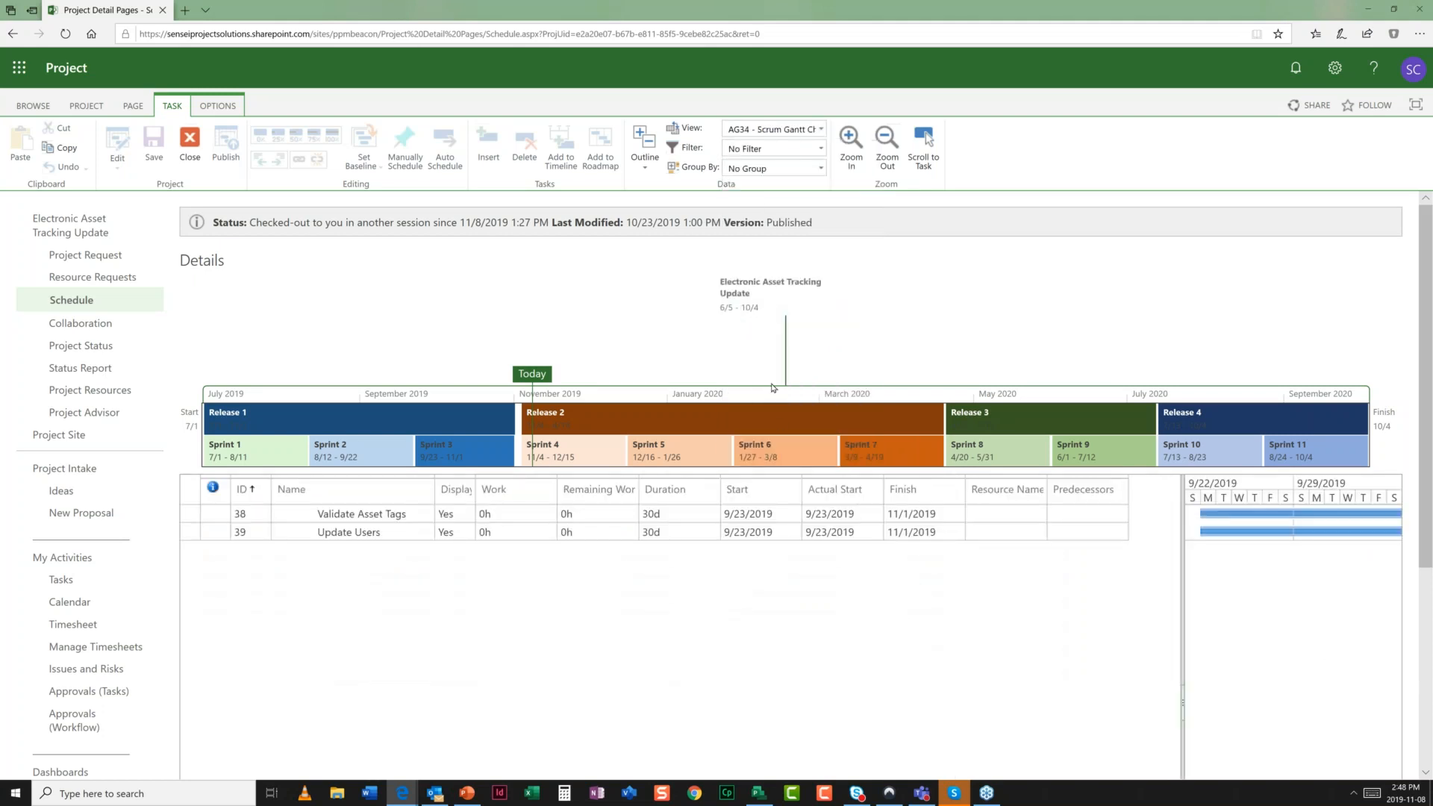
- Return to AG31 - Product Backlog view, then show PowerPoint slide 14, Sensei Agile Solution
click(820, 129)
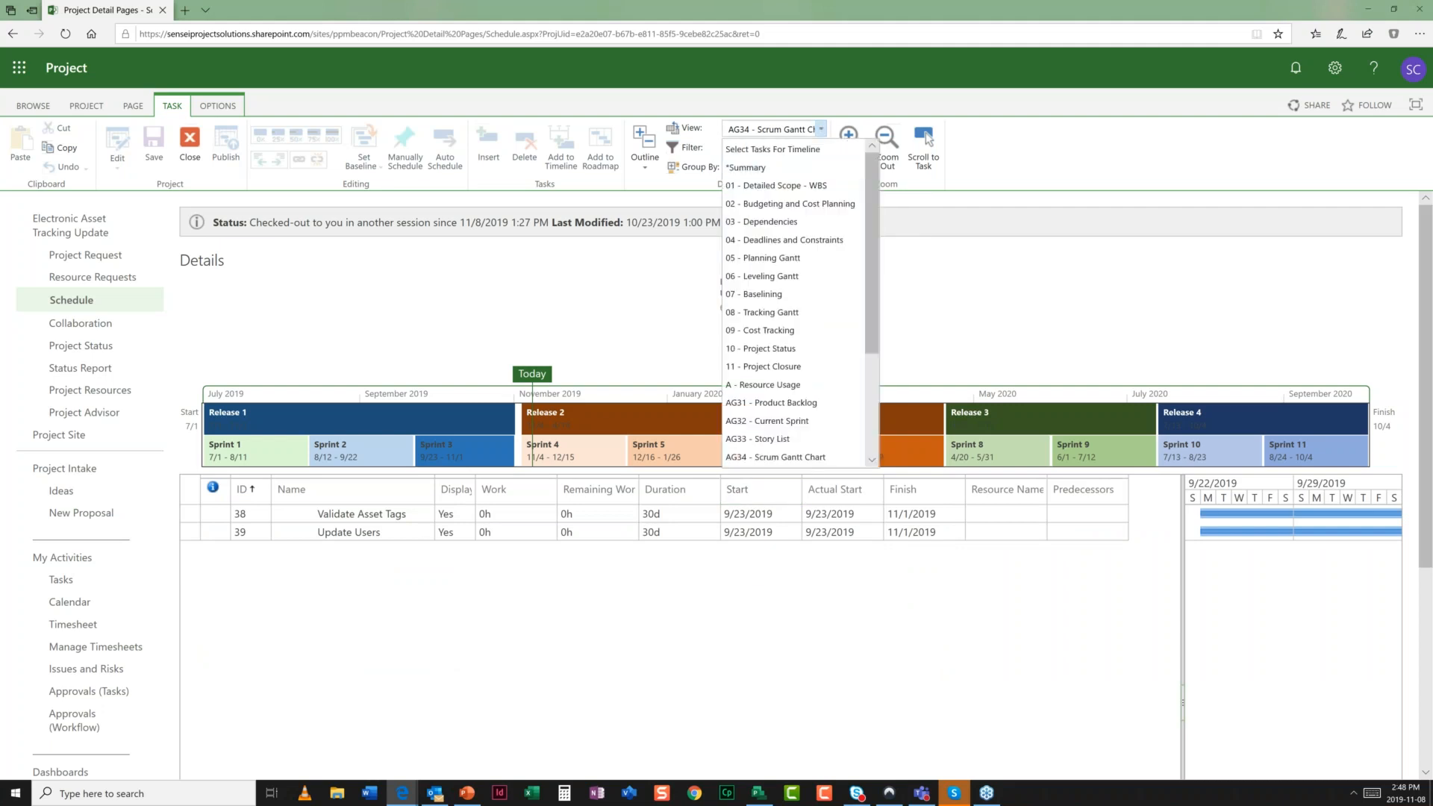
click(569, 289)
click(801, 133)
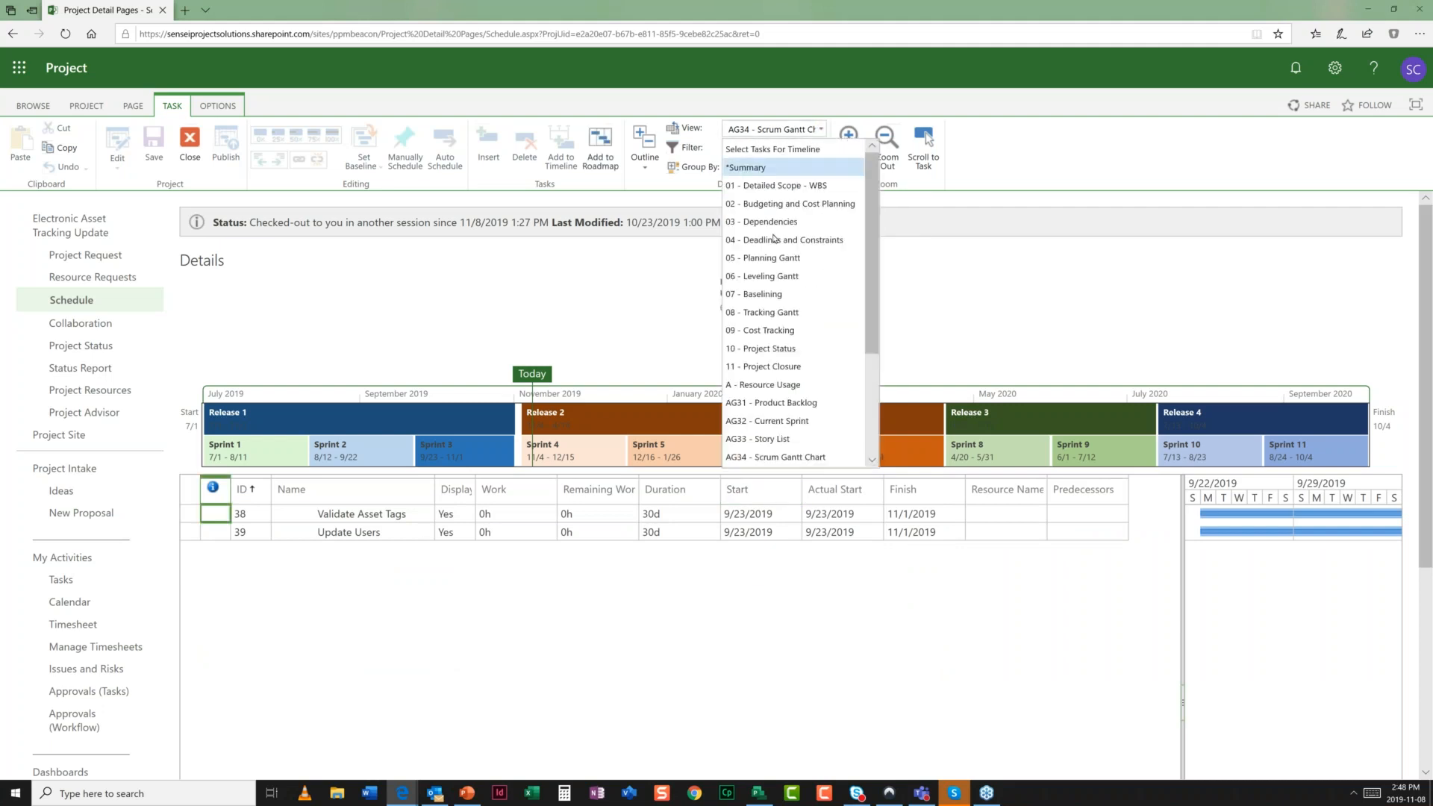
click(774, 403)
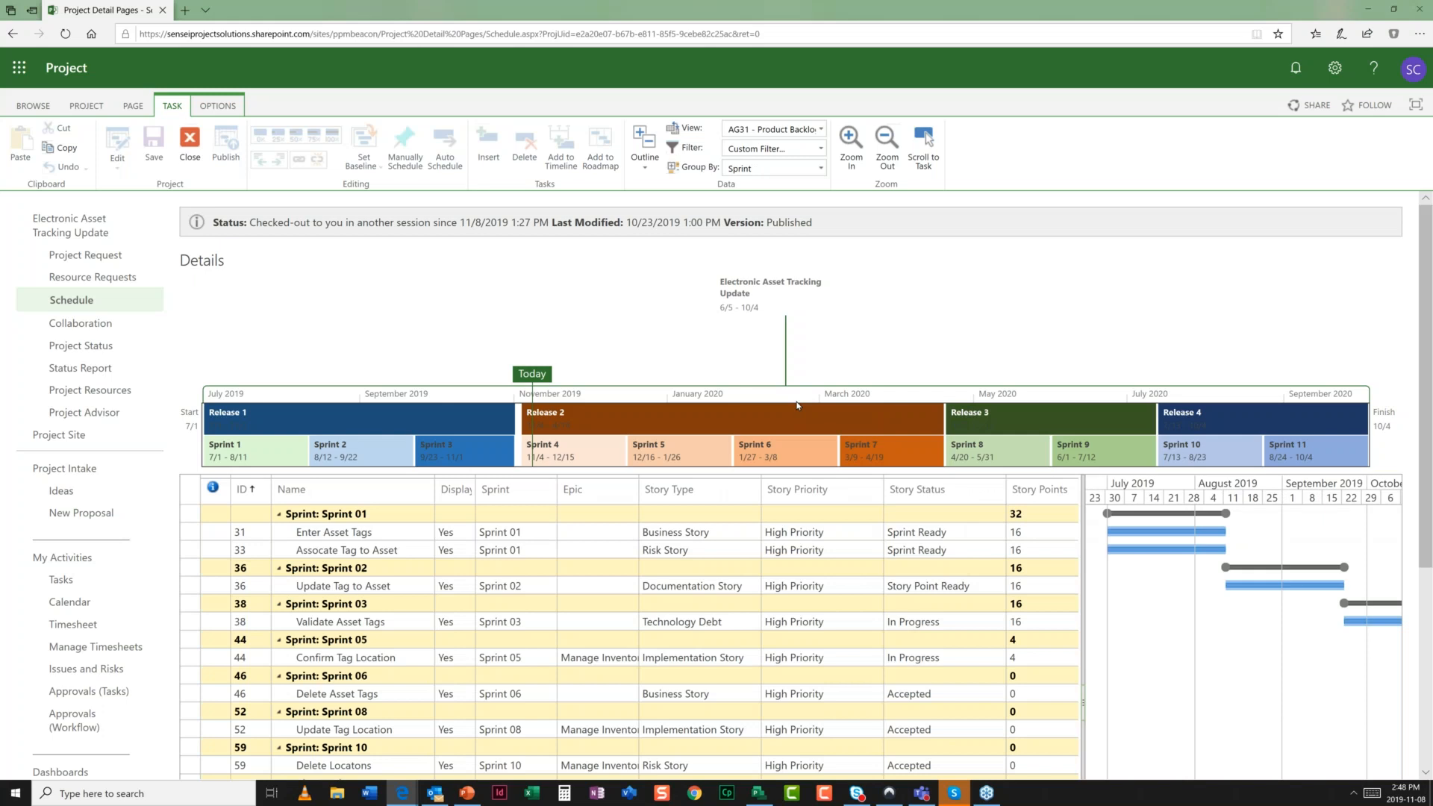
key(alt+Tab)
key(alt+Tab)
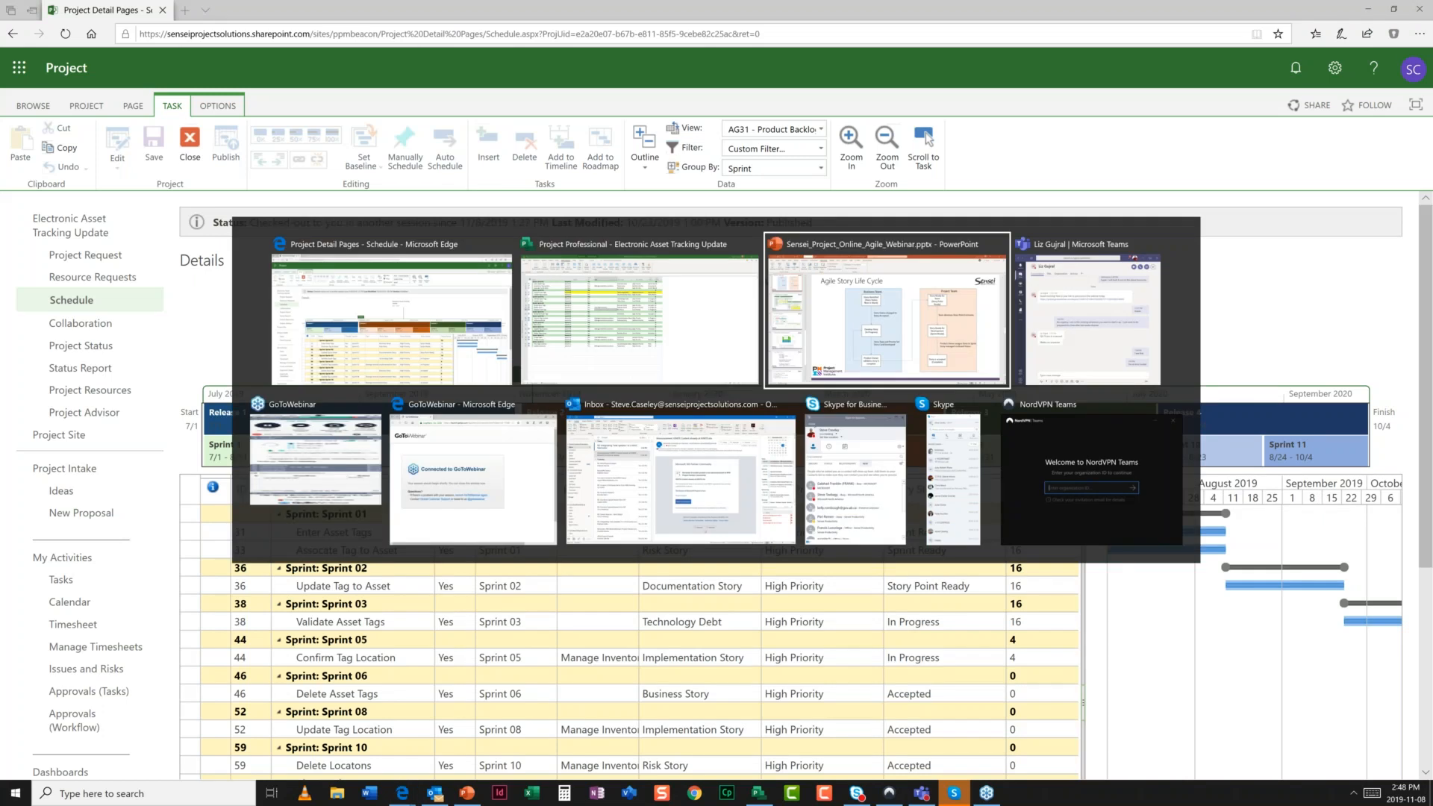
click(152, 629)
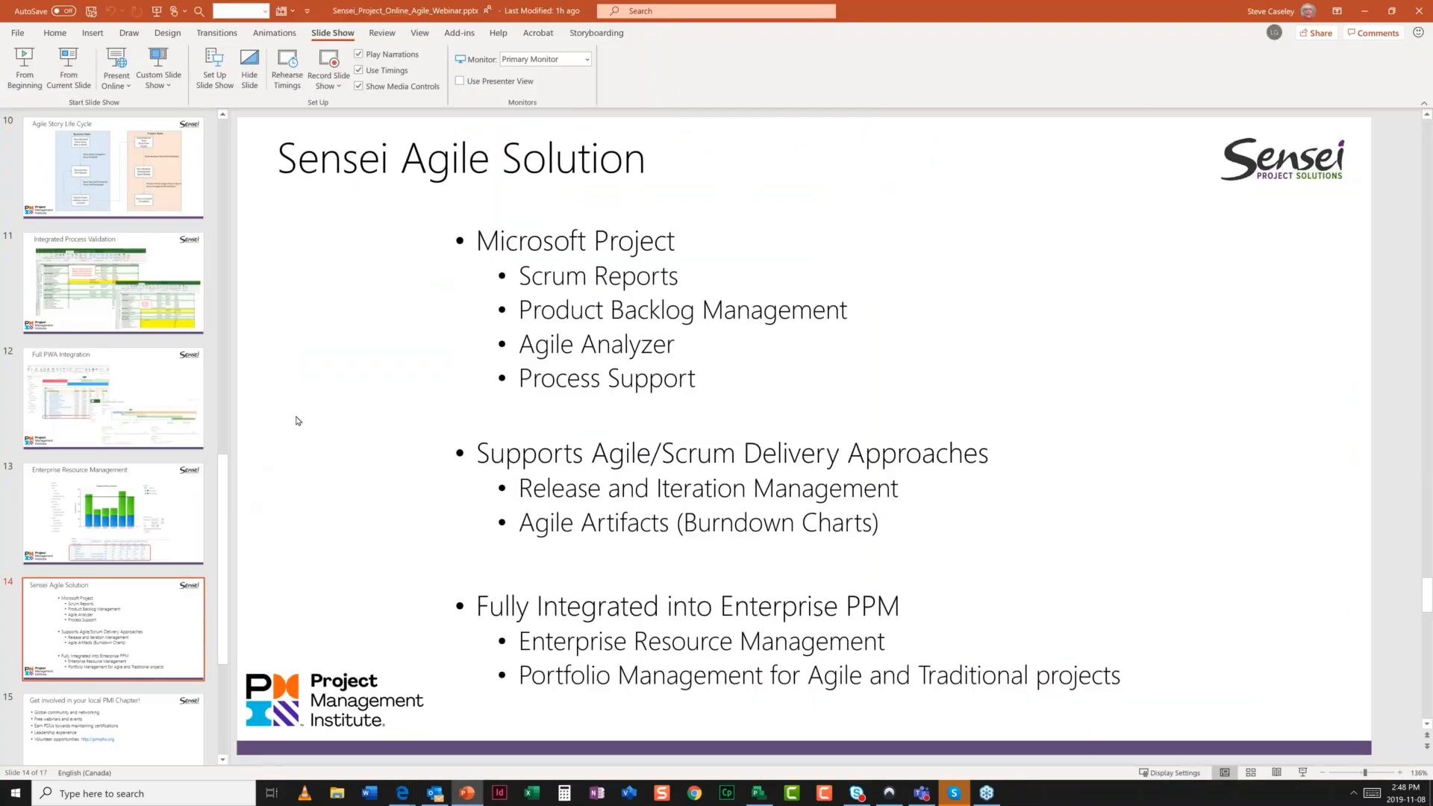
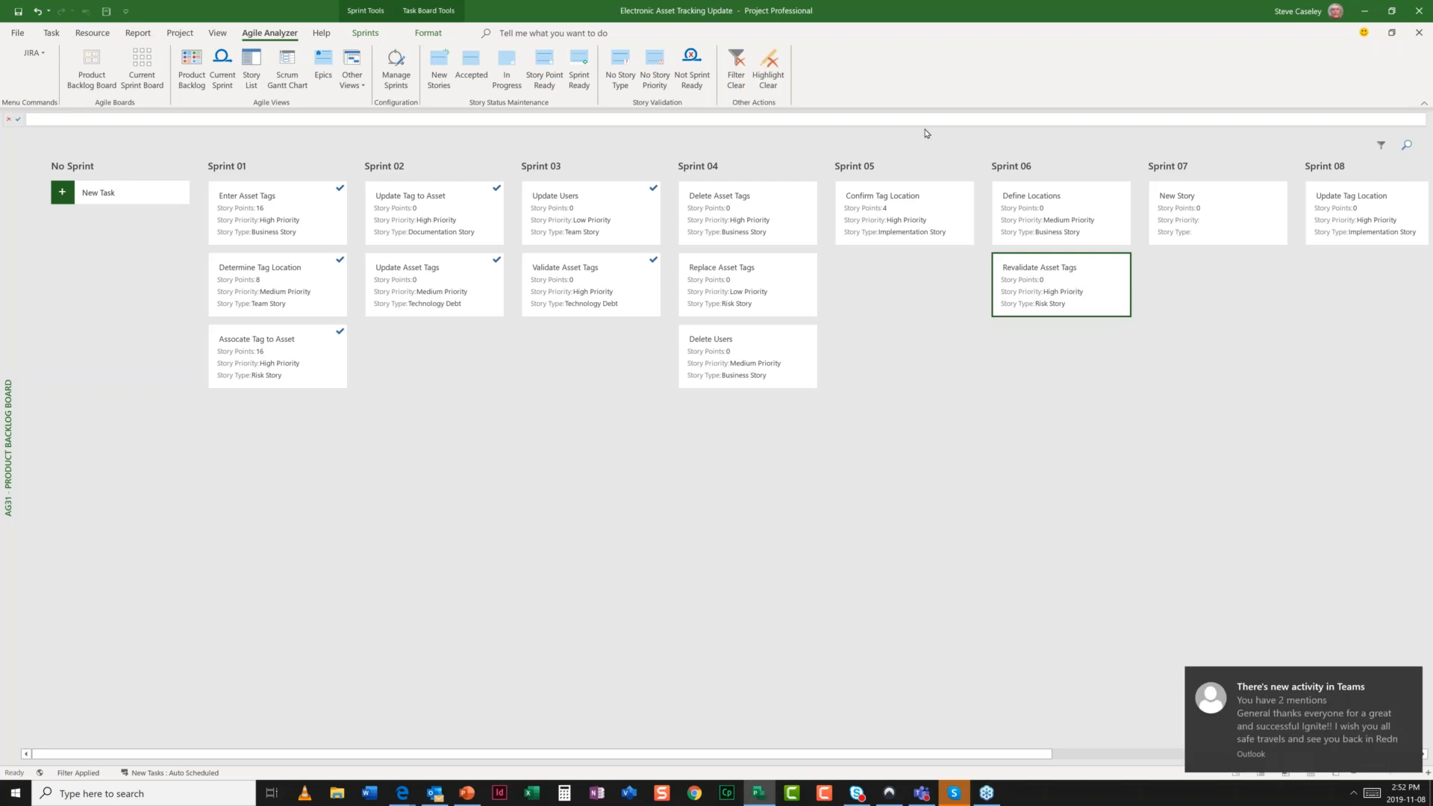
- Show the Project tab commands above the AG31 Product Backlog Board grouped by sprint
click(179, 33)
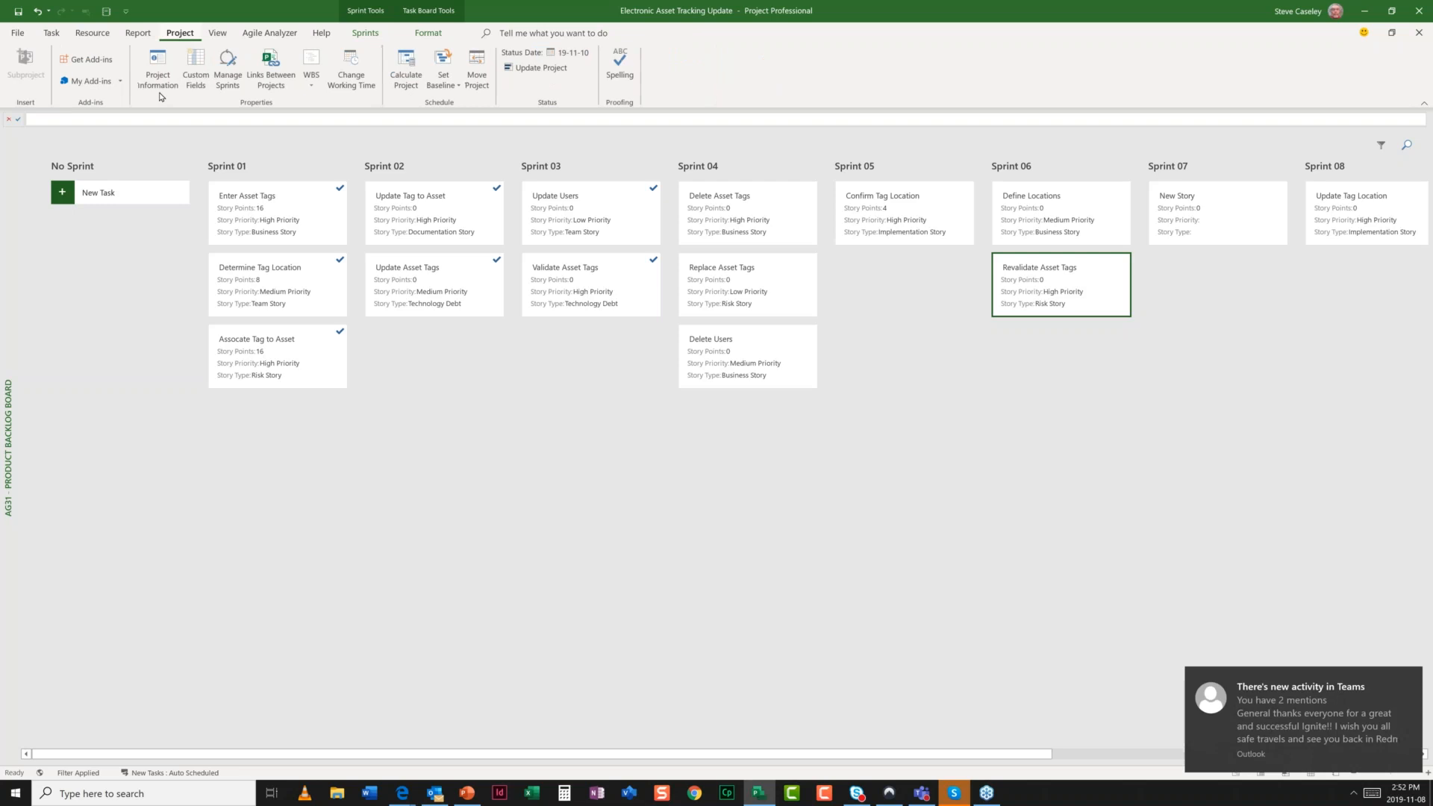
click(161, 90)
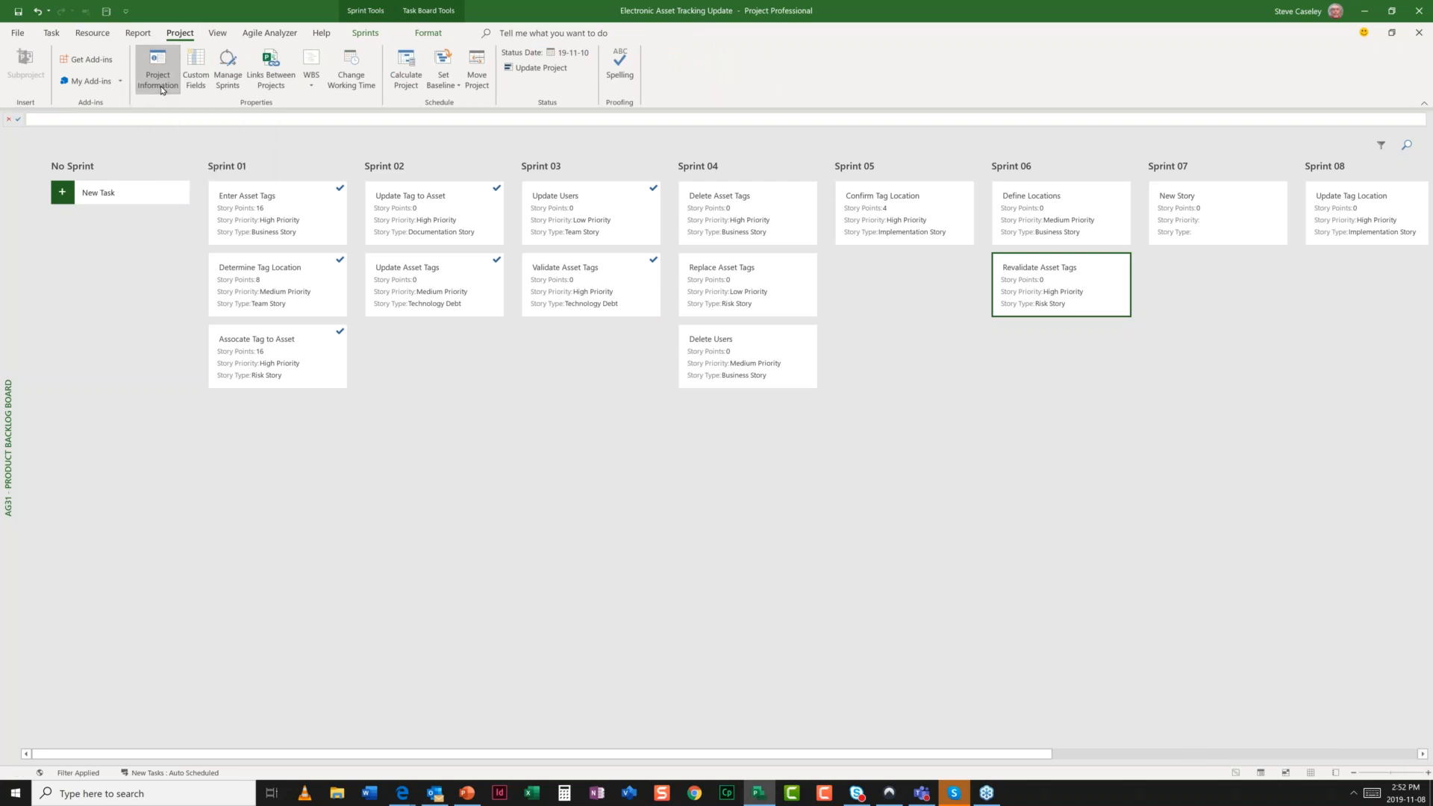
click(661, 343)
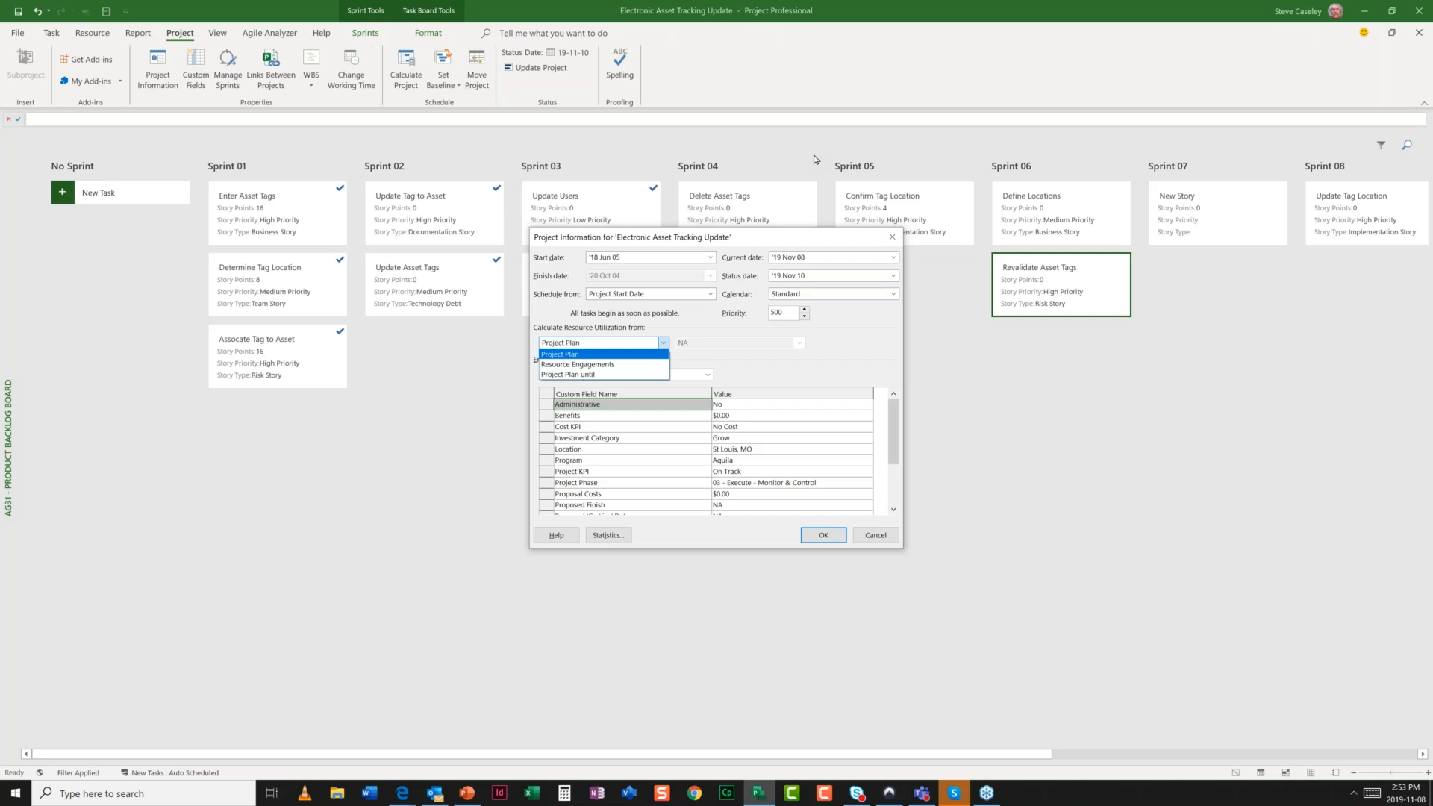
click(278, 32)
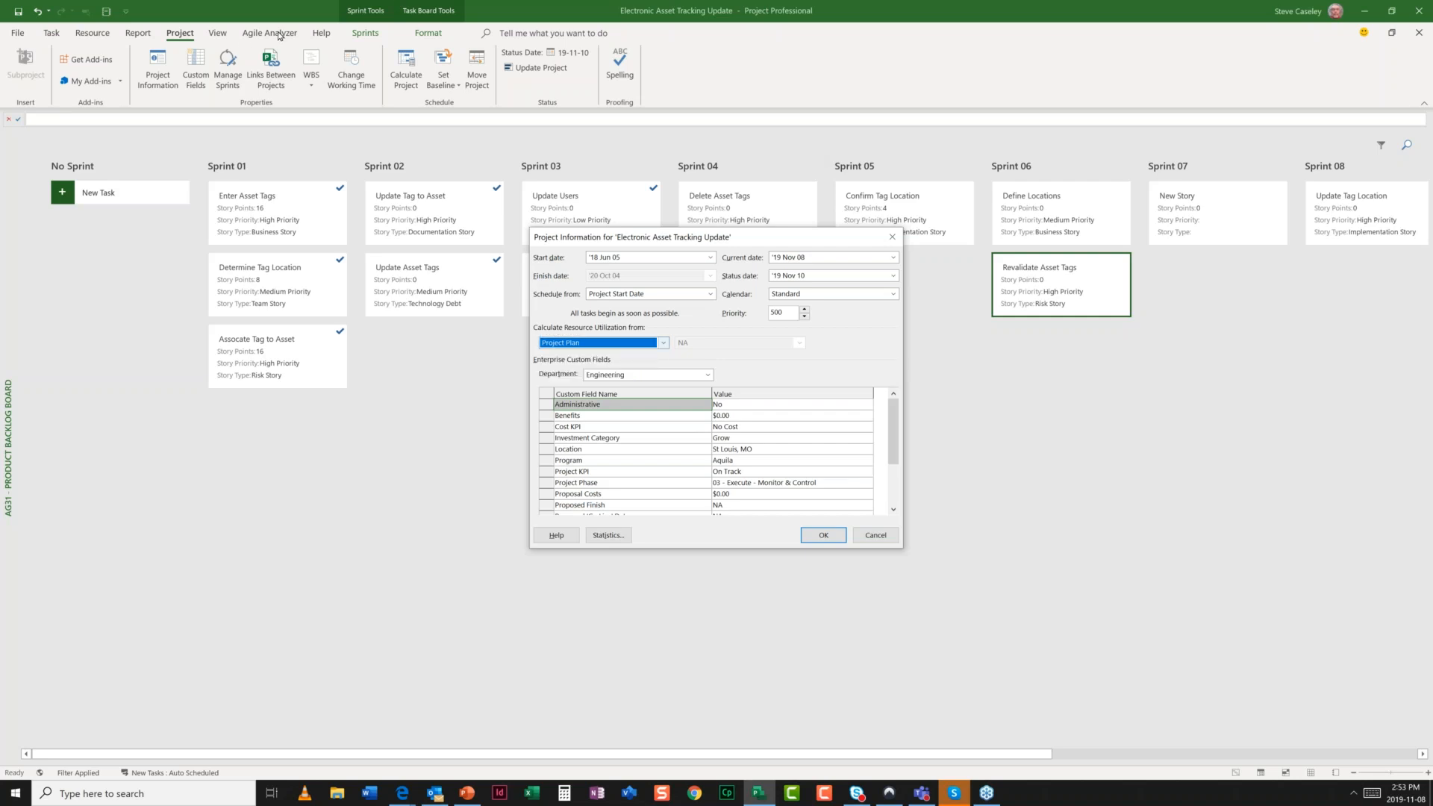
click(873, 543)
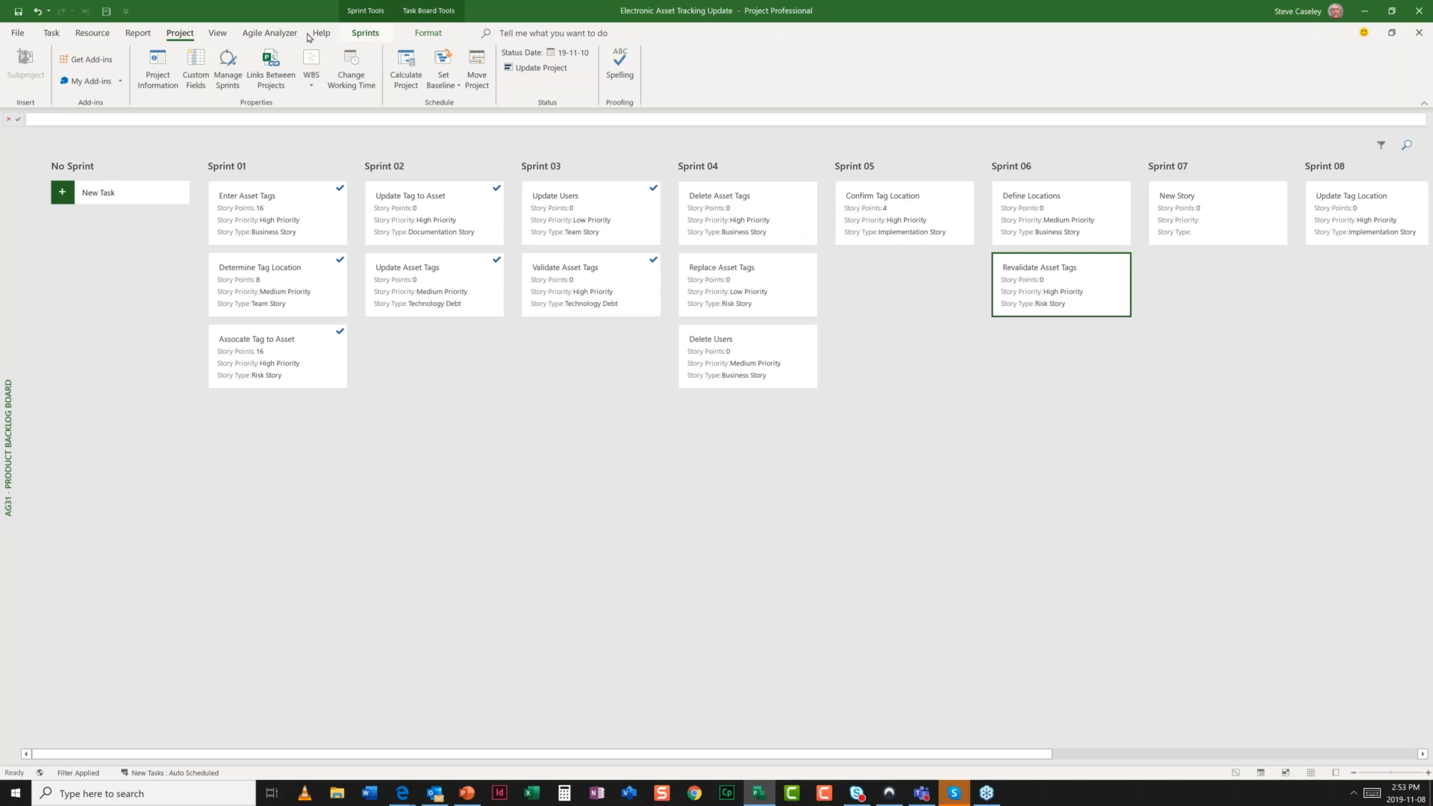
- Review the Agile Analyzer JIRA menu's synchronise, import, close issues, connection settings and log options, then close it
click(267, 34)
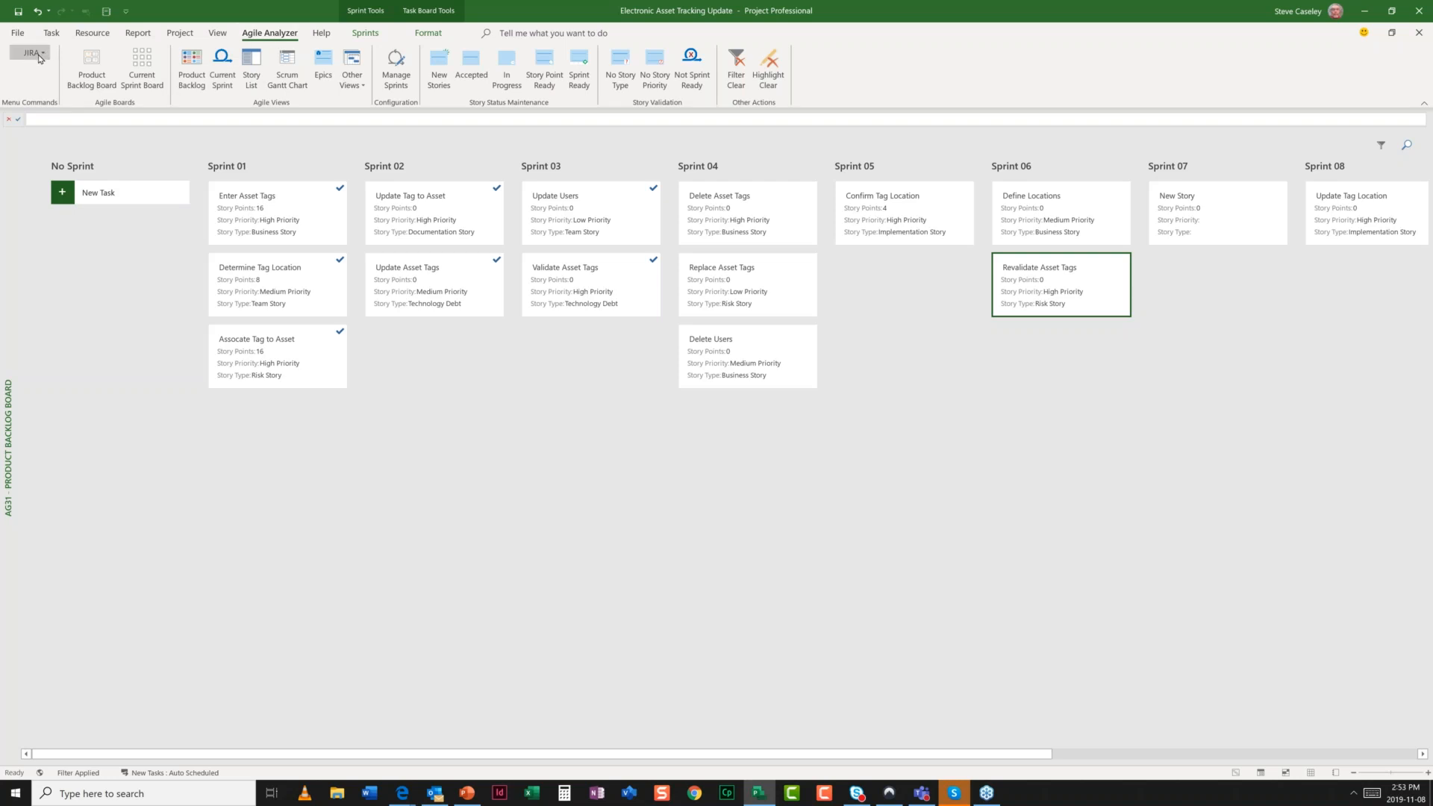
click(37, 54)
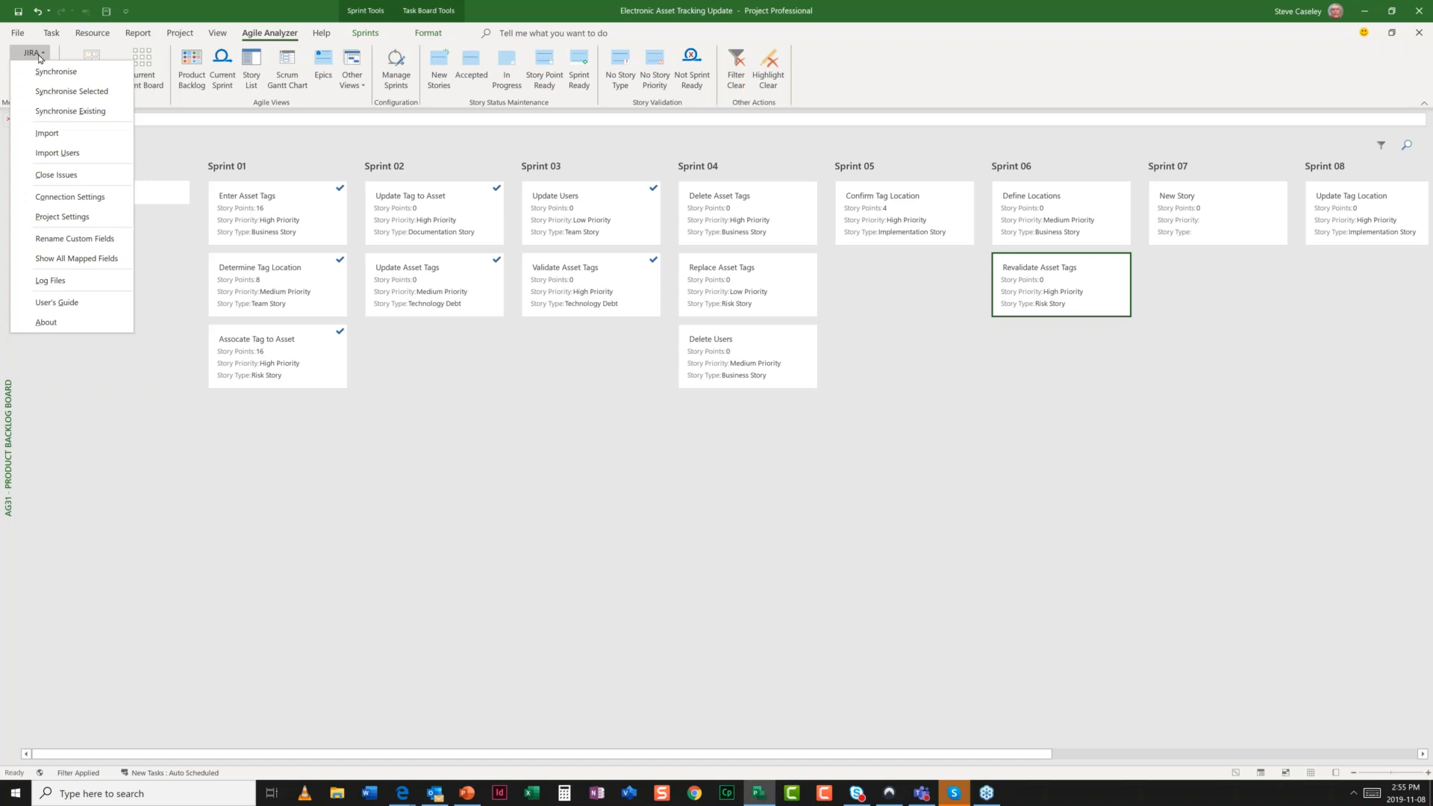
click(38, 58)
- In the PowerPoint webinar deck, view the closing 'Thank you.' slide, then return to slide 15 on PMI Chapters
key(alt+Tab)
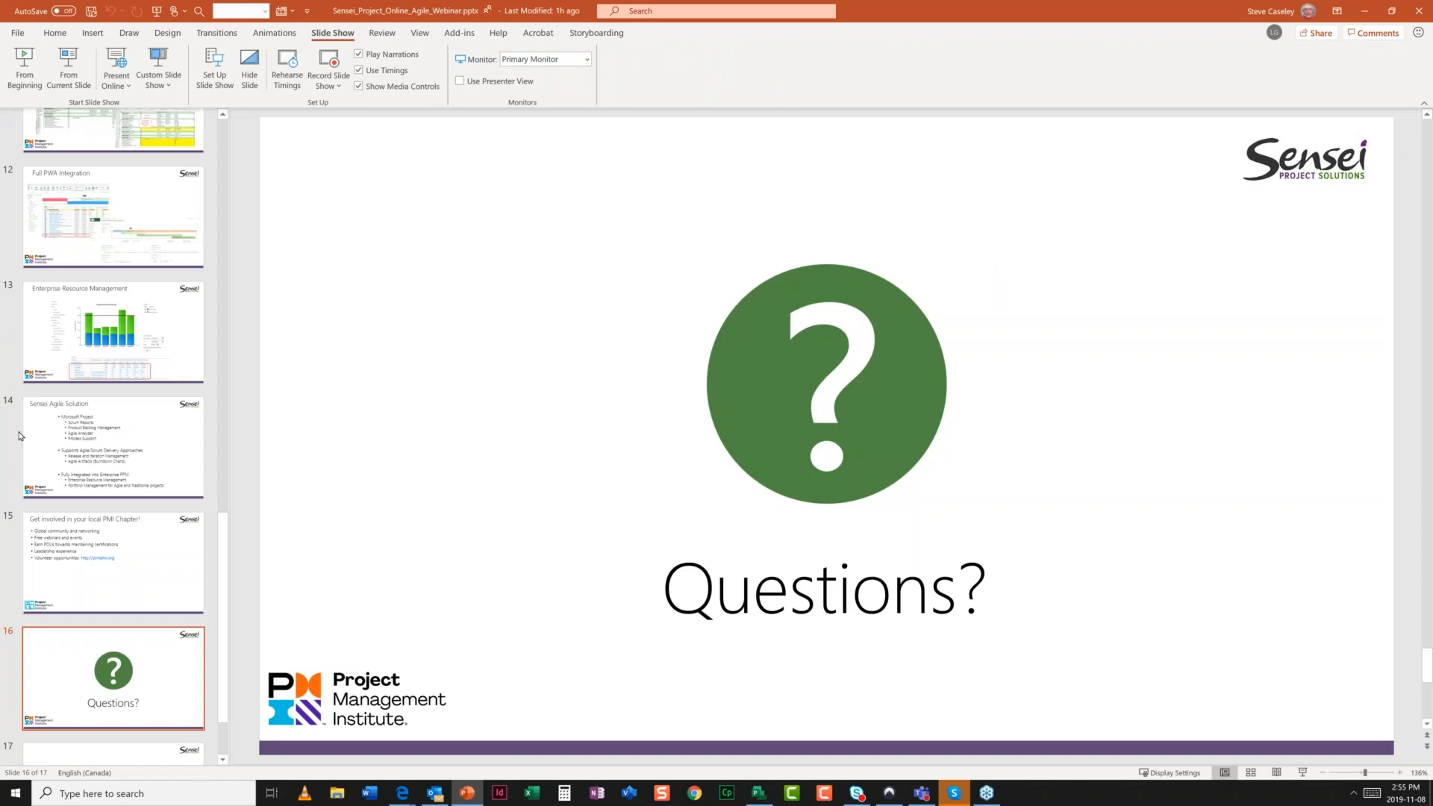
scroll(97, 530, down, 2)
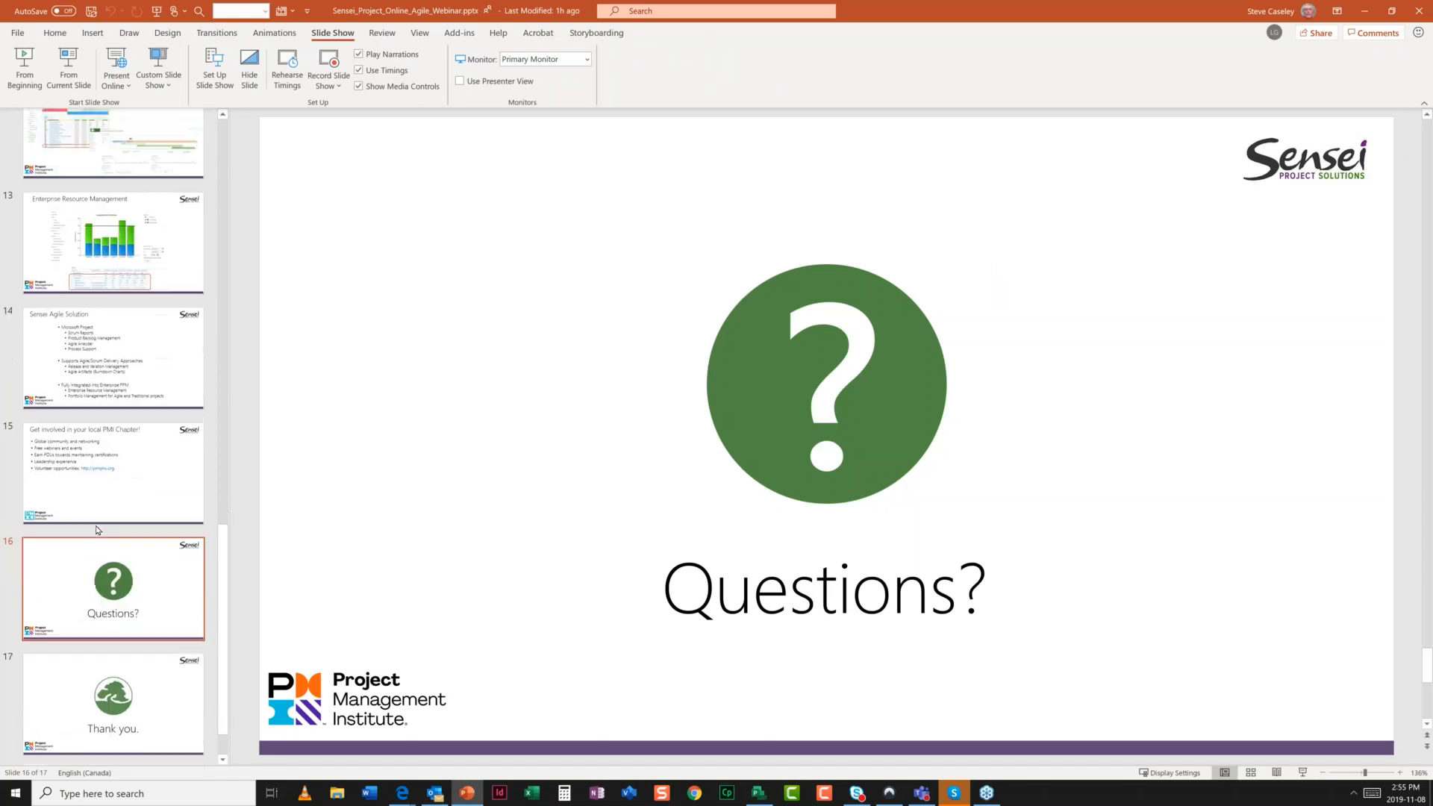
click(95, 700)
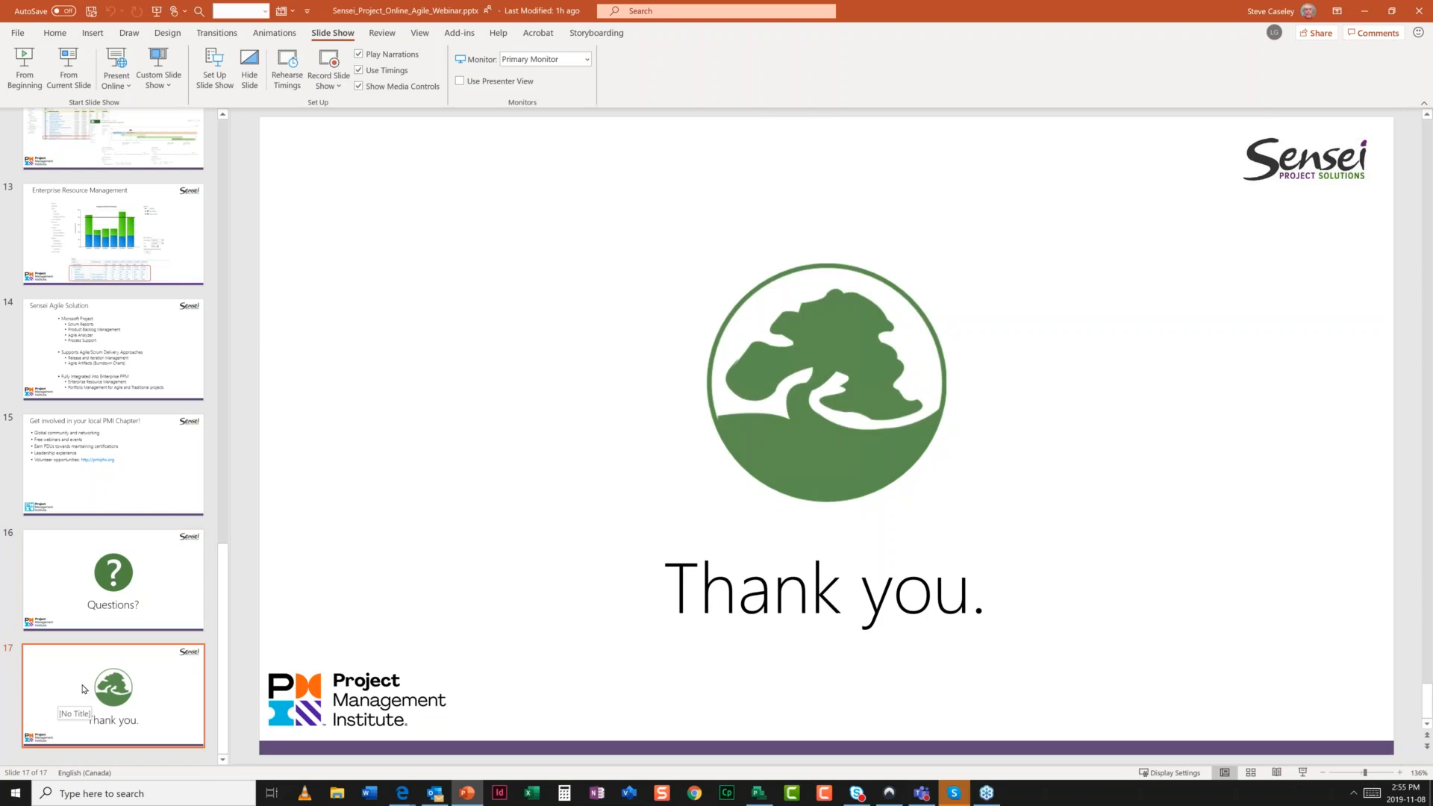
click(70, 476)
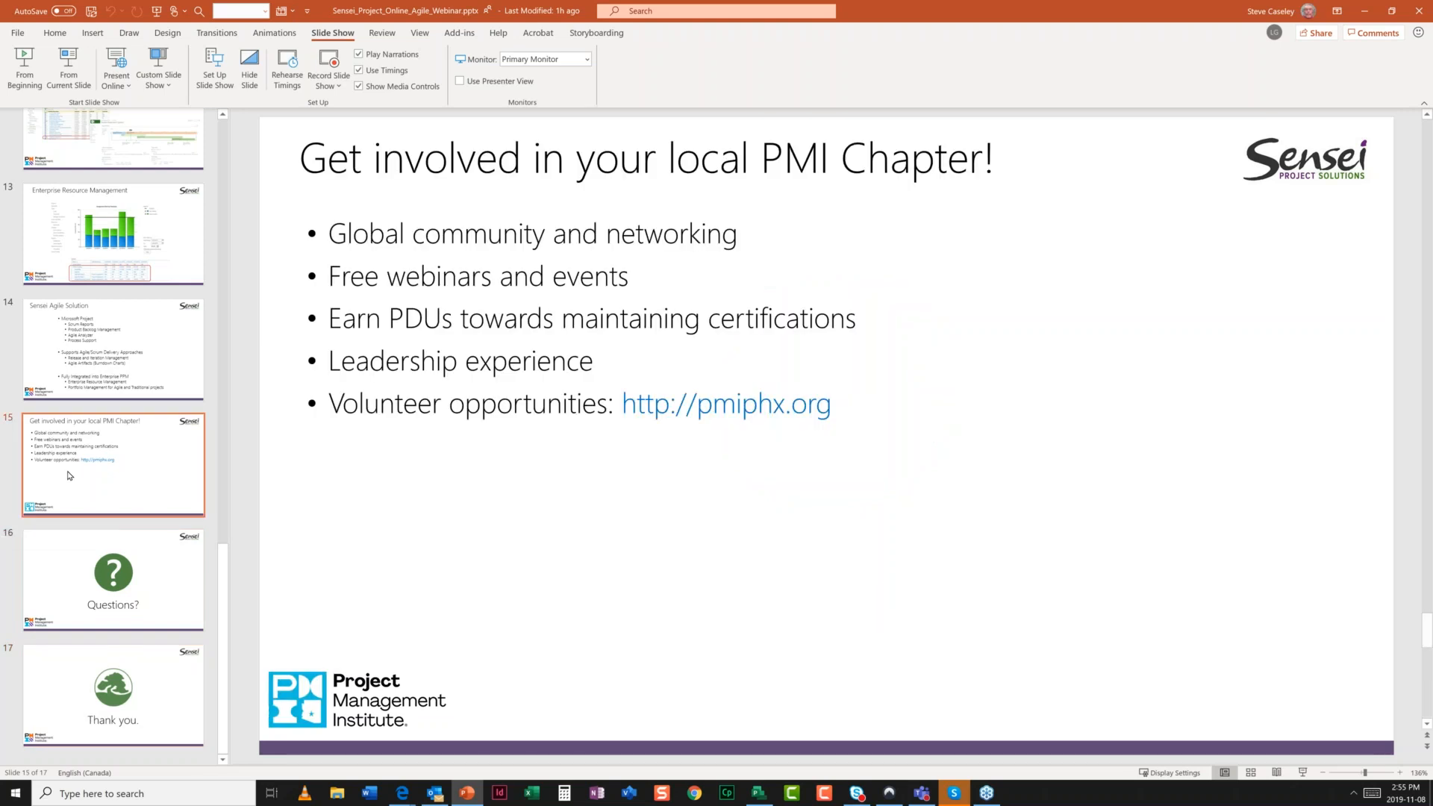